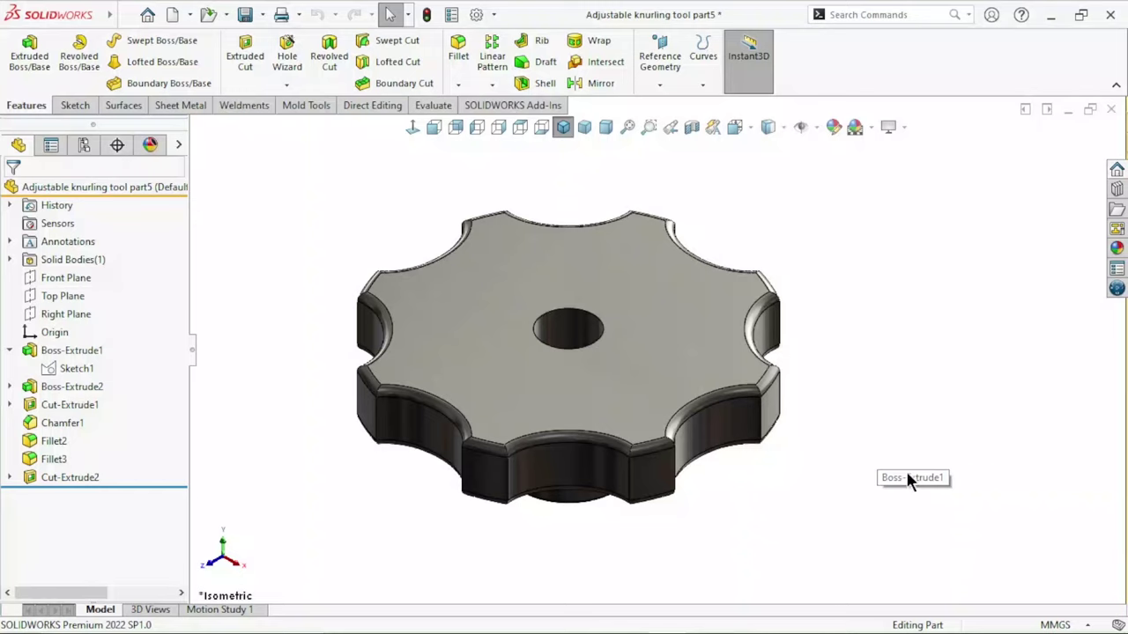
Step: Orbit and zoom around the finished knurled handle to inspect it from several angles
mouse_move(768, 500)
middle_mouse_down()
mouse_move(612, 304)
mouse_move(625, 377)
mouse_move(755, 259)
mouse_move(862, 350)
mouse_move(799, 371)
middle_mouse_up()
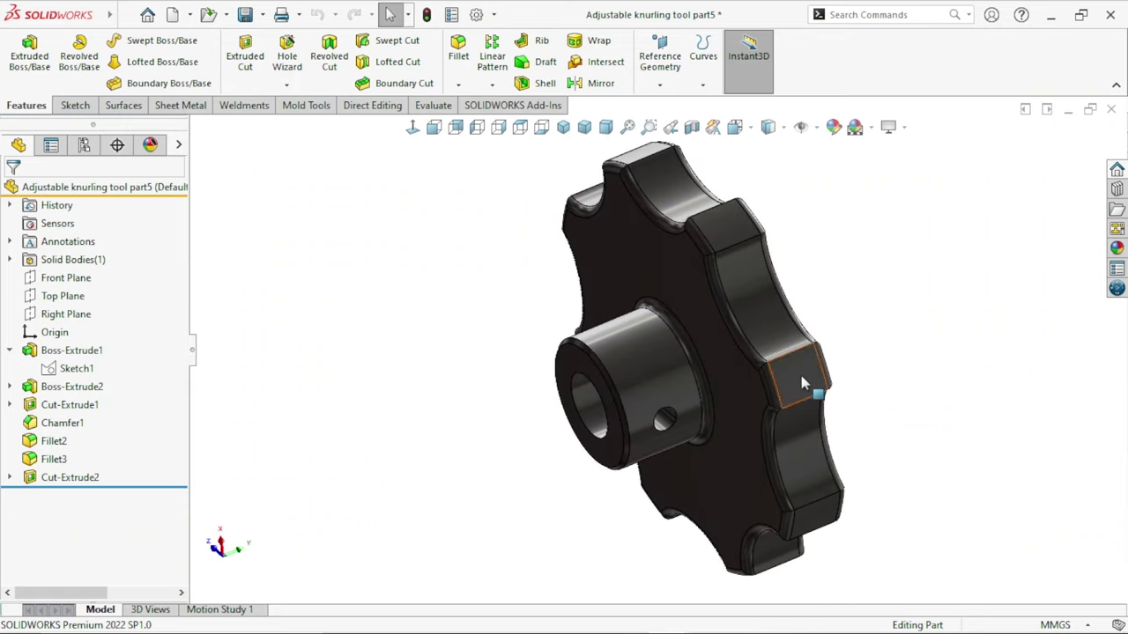
mouse_move(893, 429)
middle_mouse_down()
mouse_move(842, 355)
mouse_move(836, 406)
mouse_move(667, 390)
mouse_move(784, 420)
mouse_move(767, 479)
mouse_move(745, 433)
mouse_move(590, 317)
mouse_move(642, 360)
mouse_move(649, 196)
mouse_move(798, 395)
mouse_move(730, 394)
mouse_move(715, 242)
mouse_move(546, 320)
mouse_move(617, 308)
mouse_move(725, 320)
mouse_move(658, 302)
mouse_move(531, 300)
mouse_move(581, 299)
middle_mouse_up()
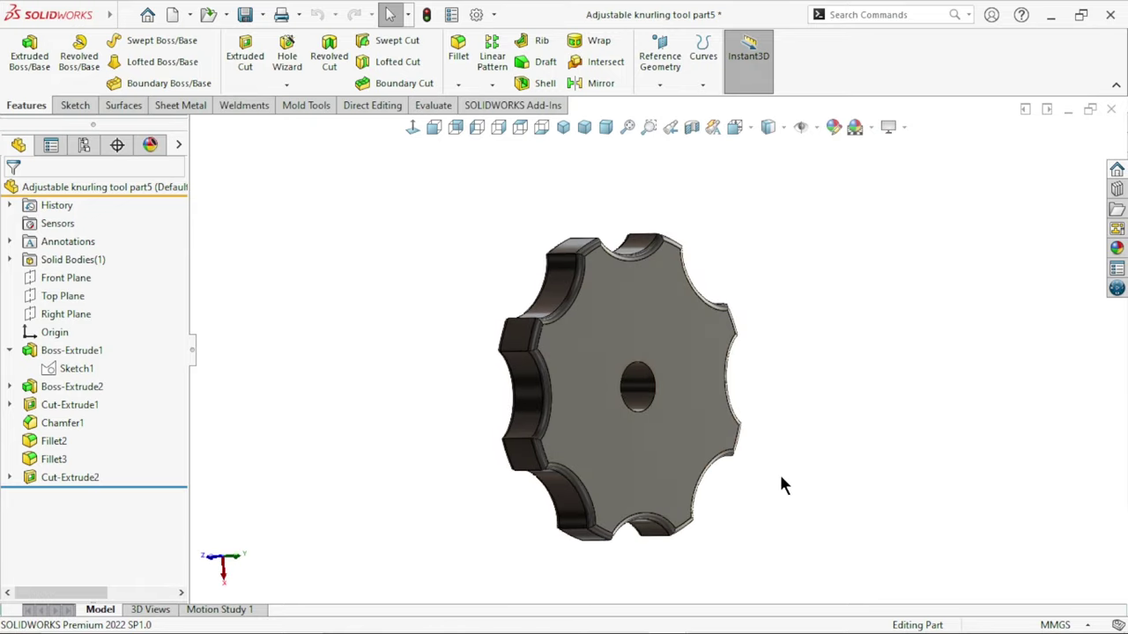
middle_click_drag(766, 509, 699, 267)
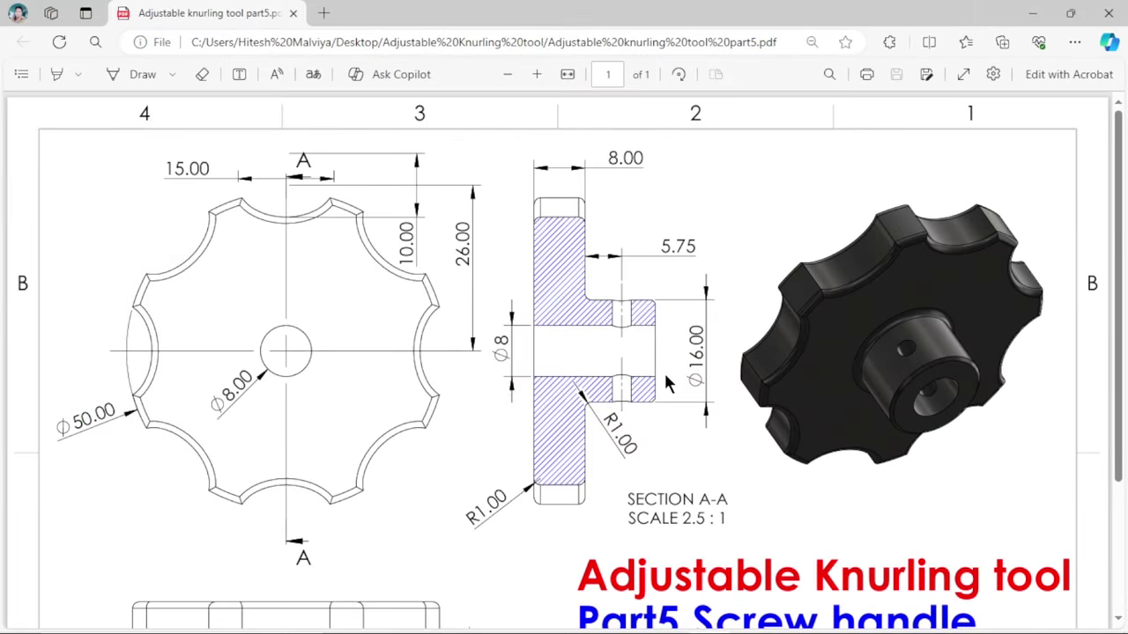
scroll(665, 379, "down", 1)
scroll(665, 378, "down", 4)
scroll(665, 379, "up", 5)
scroll(603, 520, "down", 2)
scroll(543, 396, "down", 1)
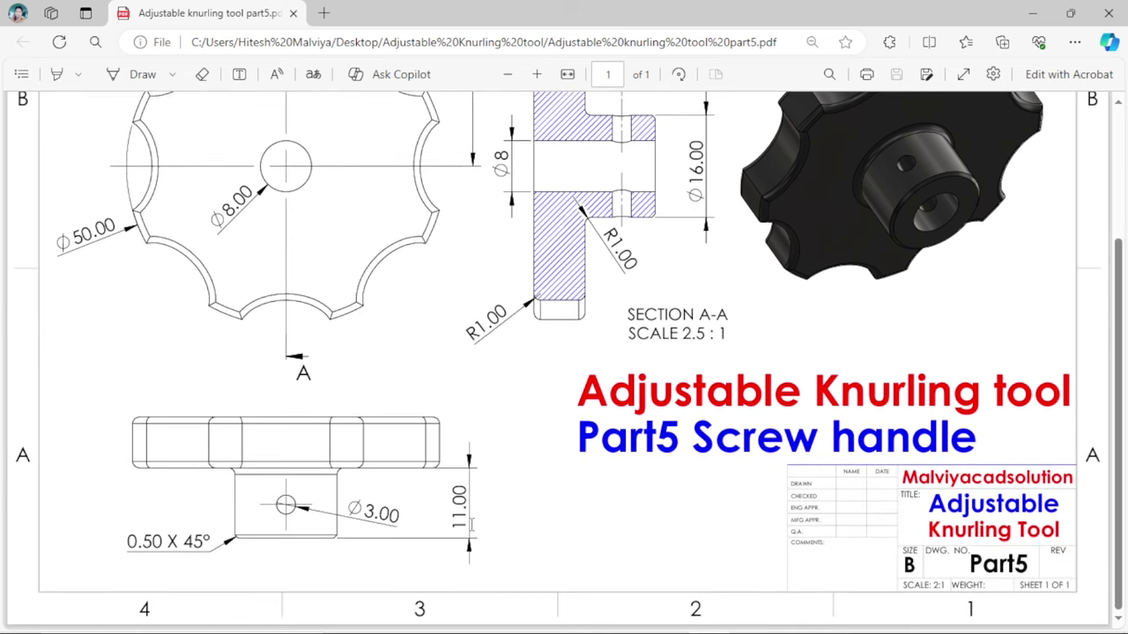
scroll(625, 485, "up", 3)
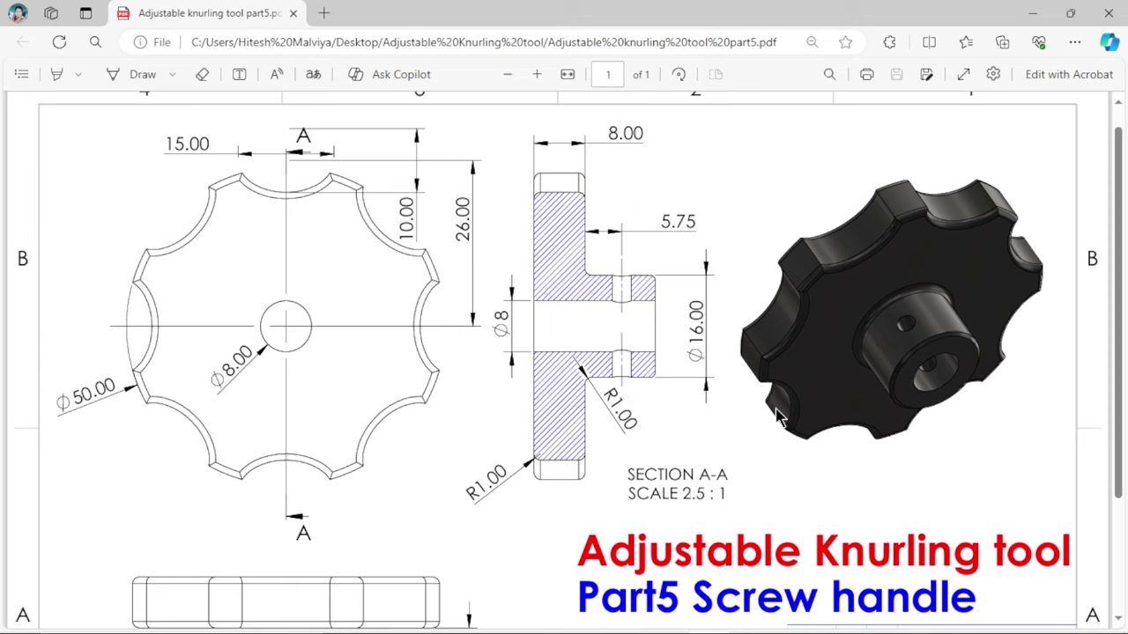
scroll(730, 405, "down", 1)
scroll(704, 400, "up", 2)
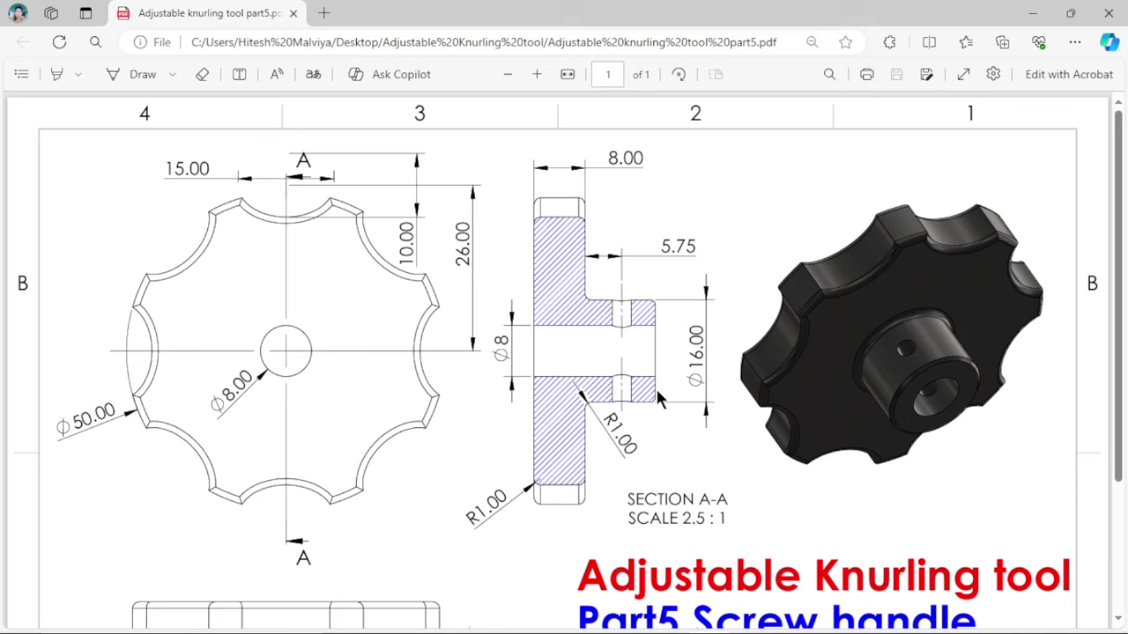
scroll(656, 387, "down", 1)
scroll(630, 348, "up", 1)
scroll(625, 340, "down", 1)
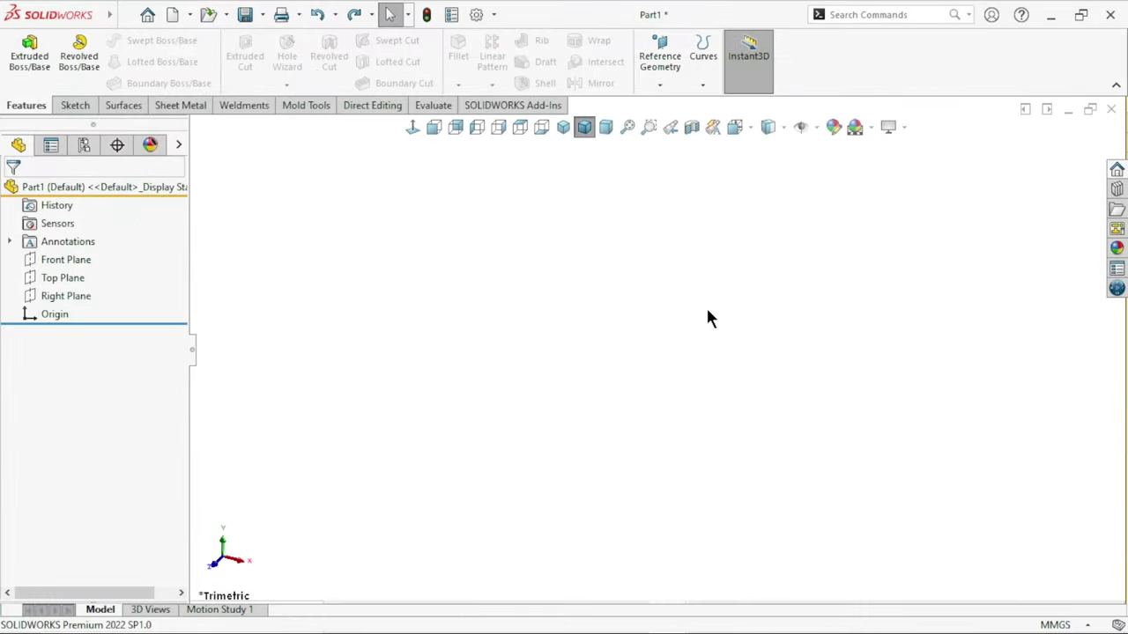
Step: Start a sketch on the Top Plane with a circle centred on the origin
left_click(68, 280)
left_click(84, 252)
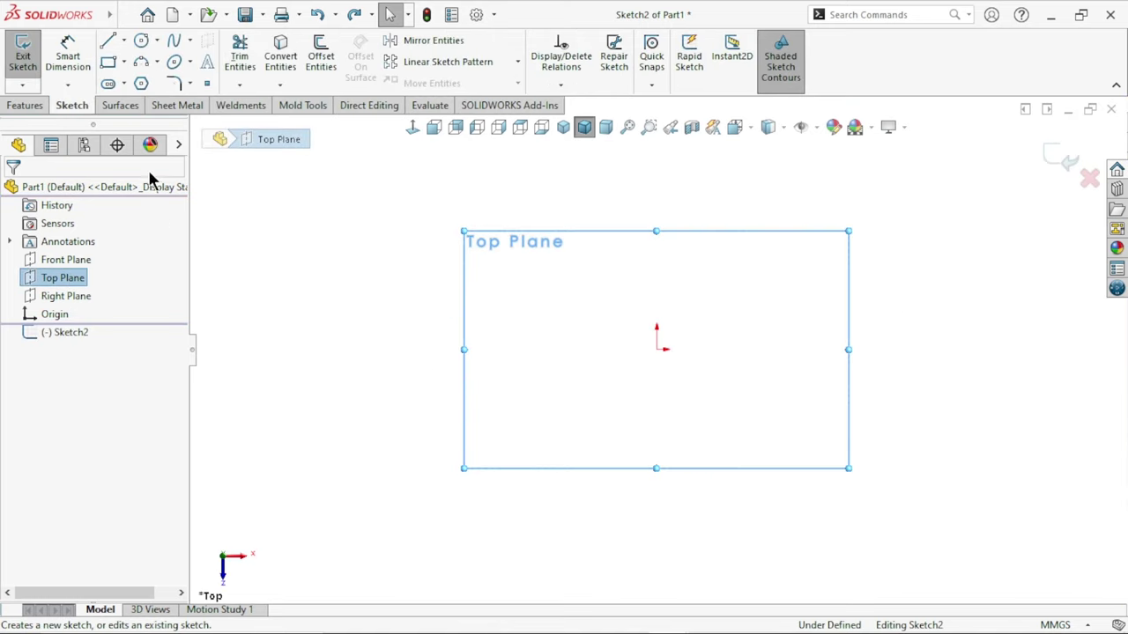
left_click(141, 44)
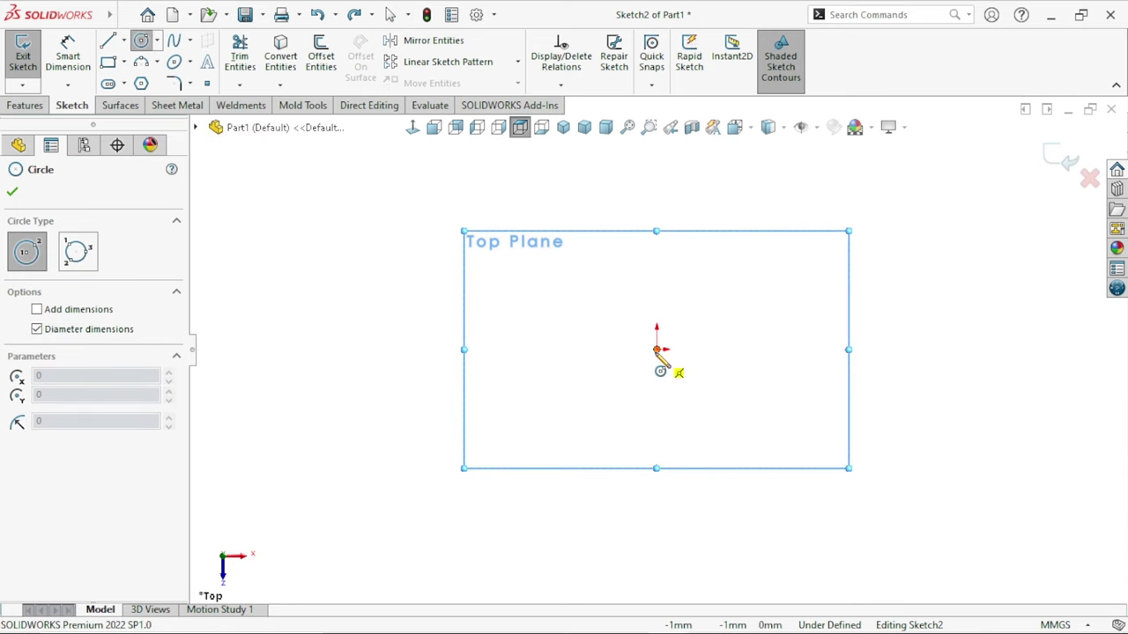
left_click(656, 350)
left_click(530, 277)
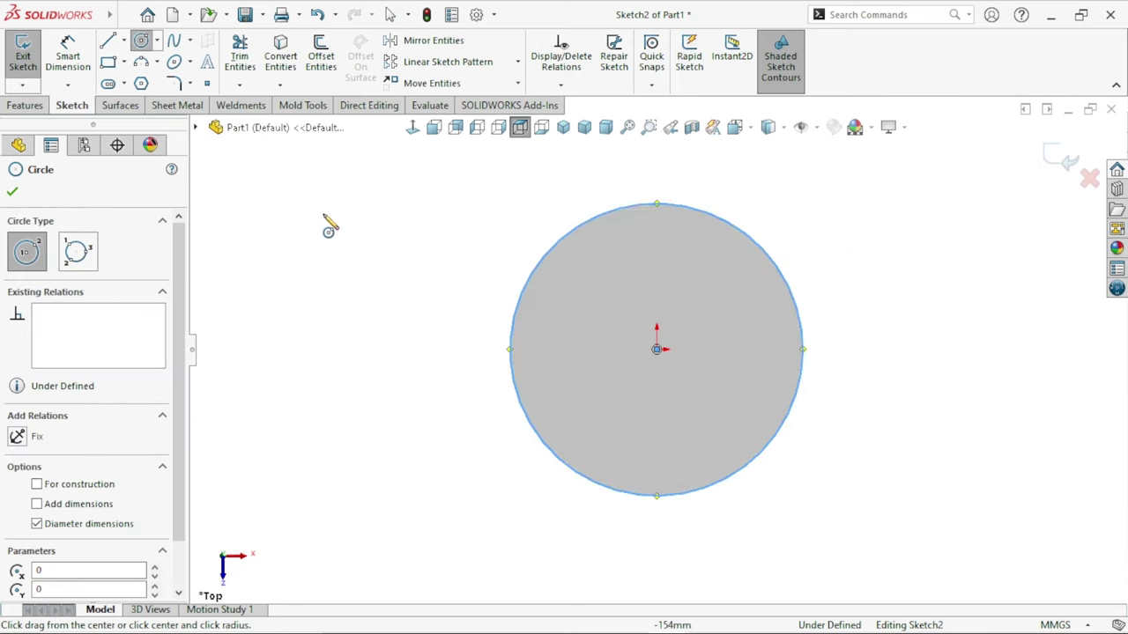
Step: Dimension the circle's diameter to 50 mm
left_click(84, 58)
left_click(513, 331)
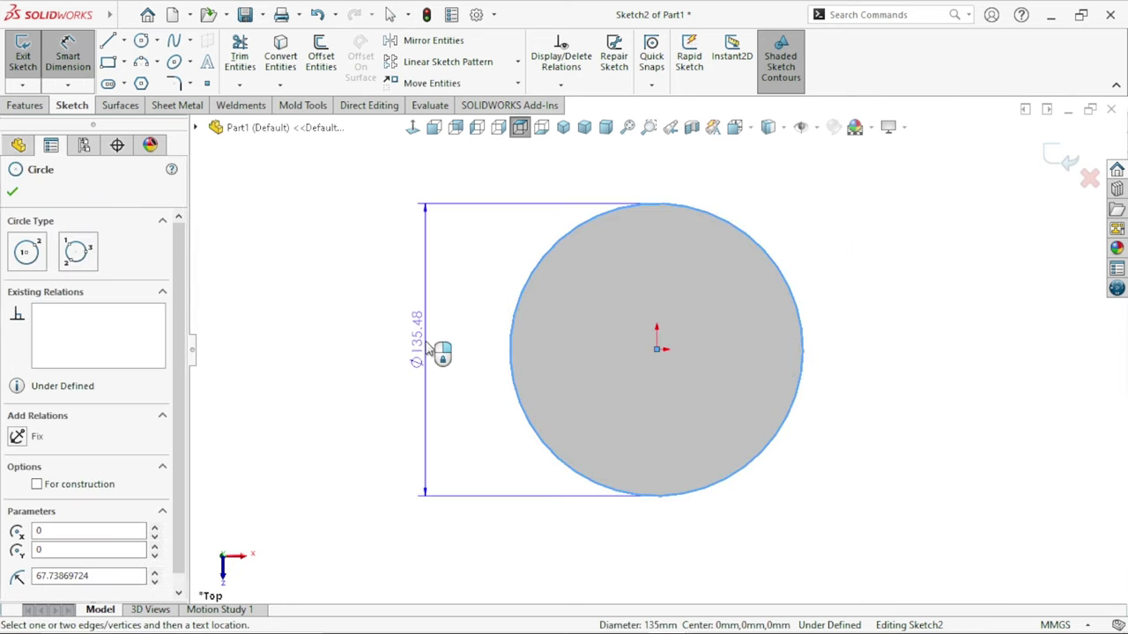
left_click(422, 349)
type("50")
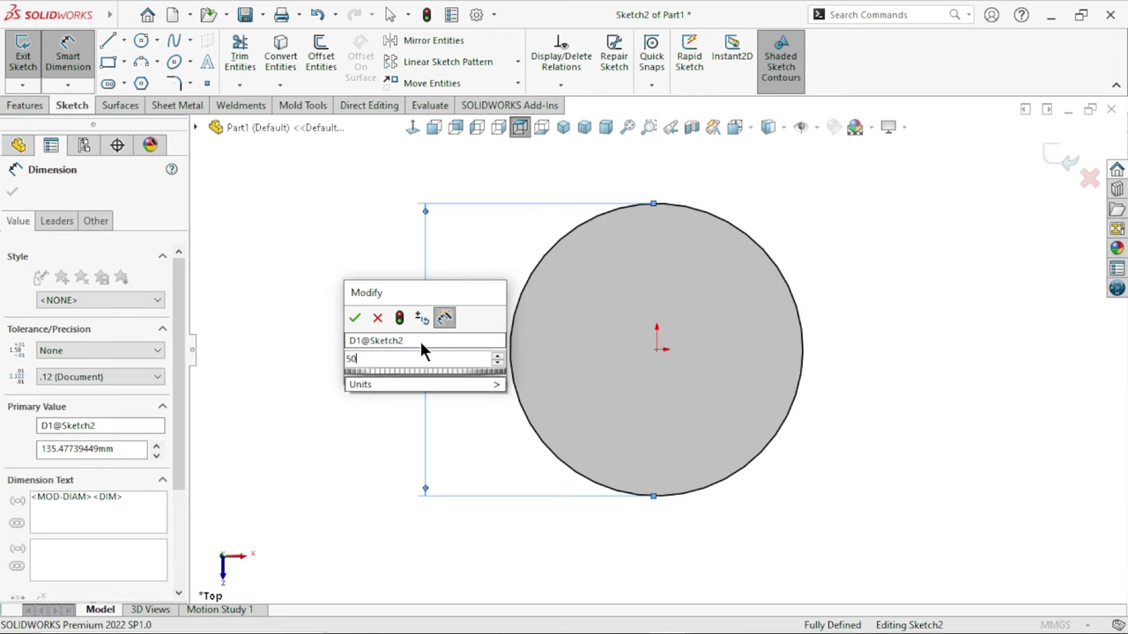
key("Return")
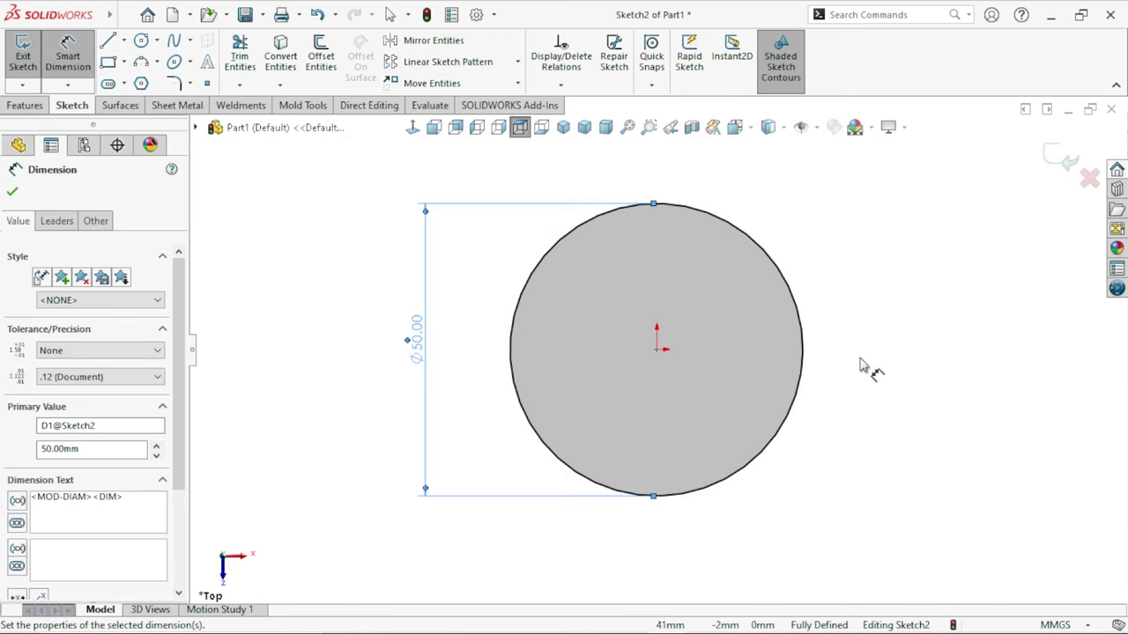
left_click(887, 388)
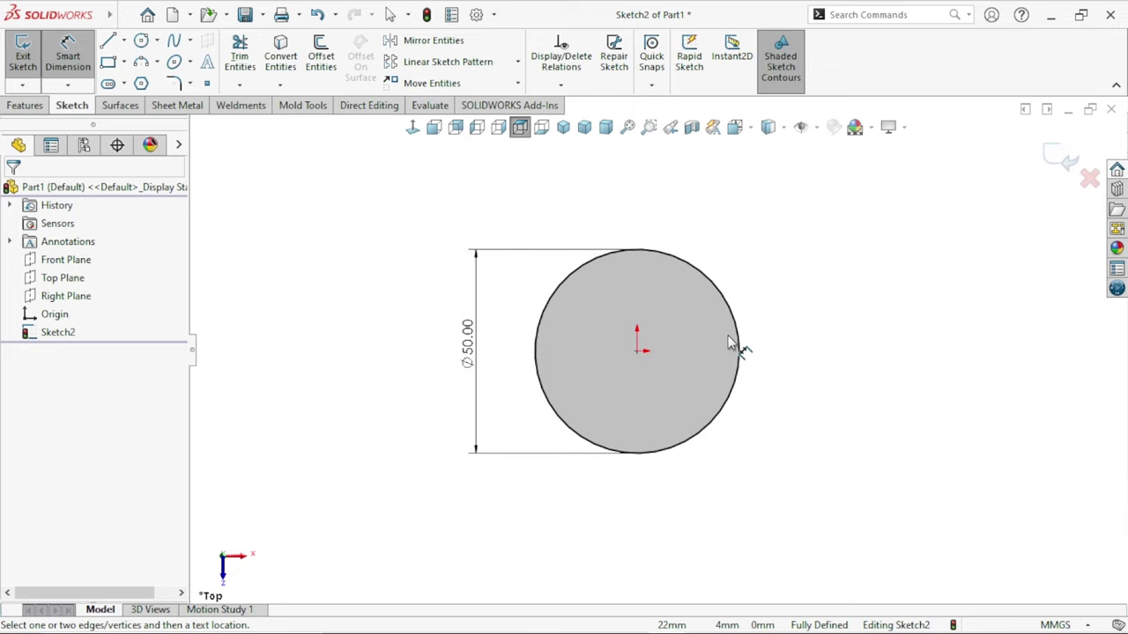
scroll(627, 335, "down", 1)
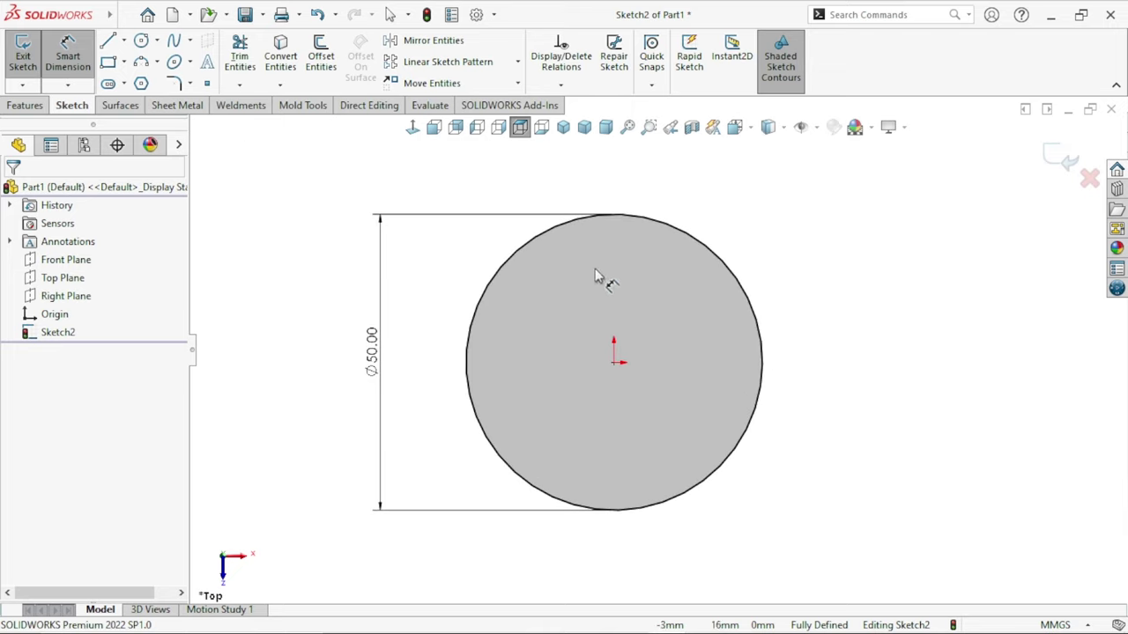
Step: Draw an ellipse above the circle's top edge
left_click(175, 64)
scroll(656, 219, "up", 1)
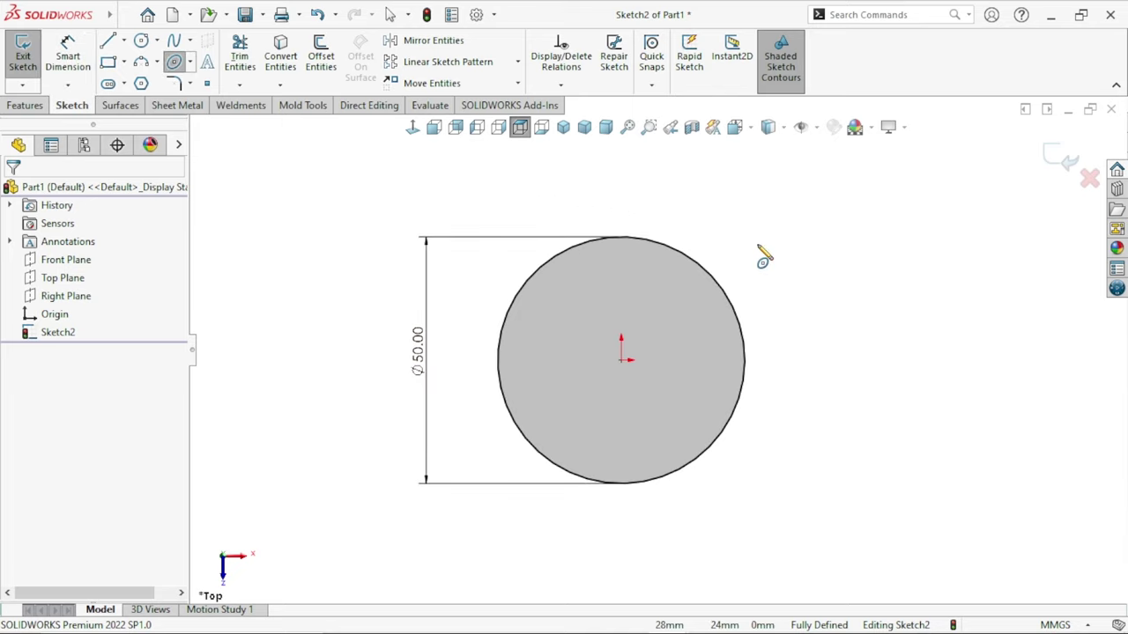
scroll(749, 283, "down", 1)
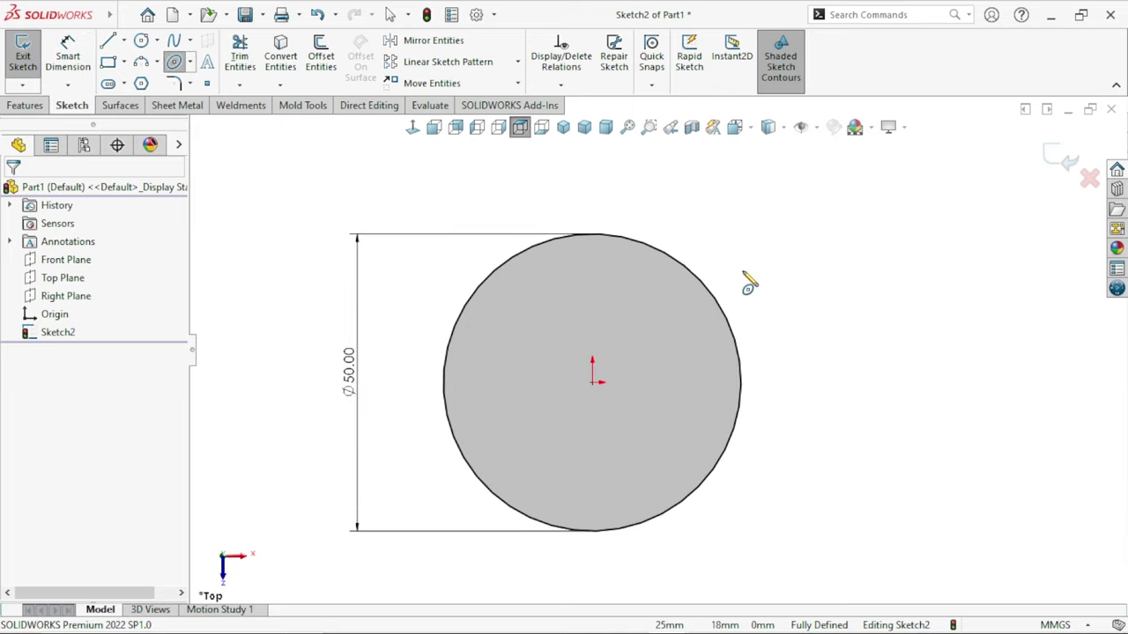
left_click(592, 202)
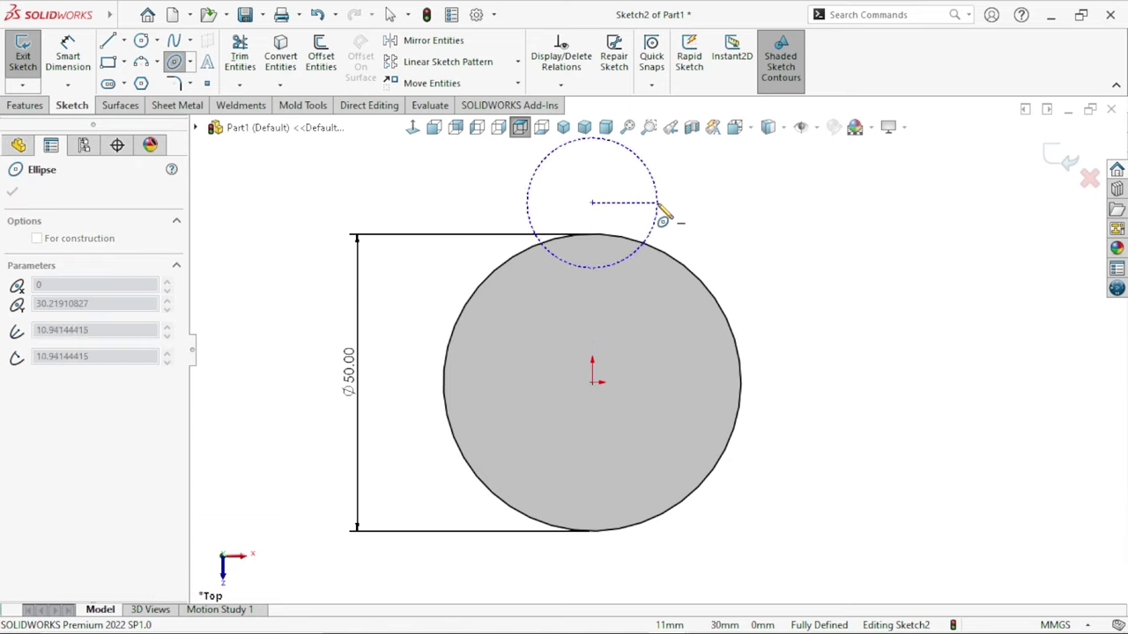
left_click(658, 206)
left_click(660, 228)
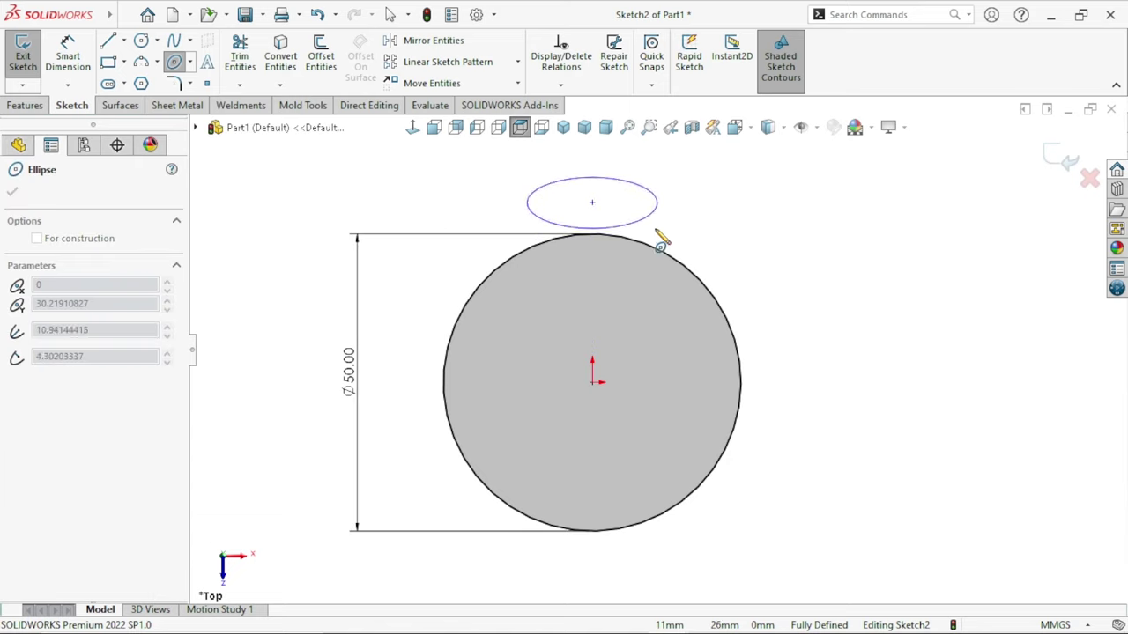
right_click(742, 243)
left_click(743, 243)
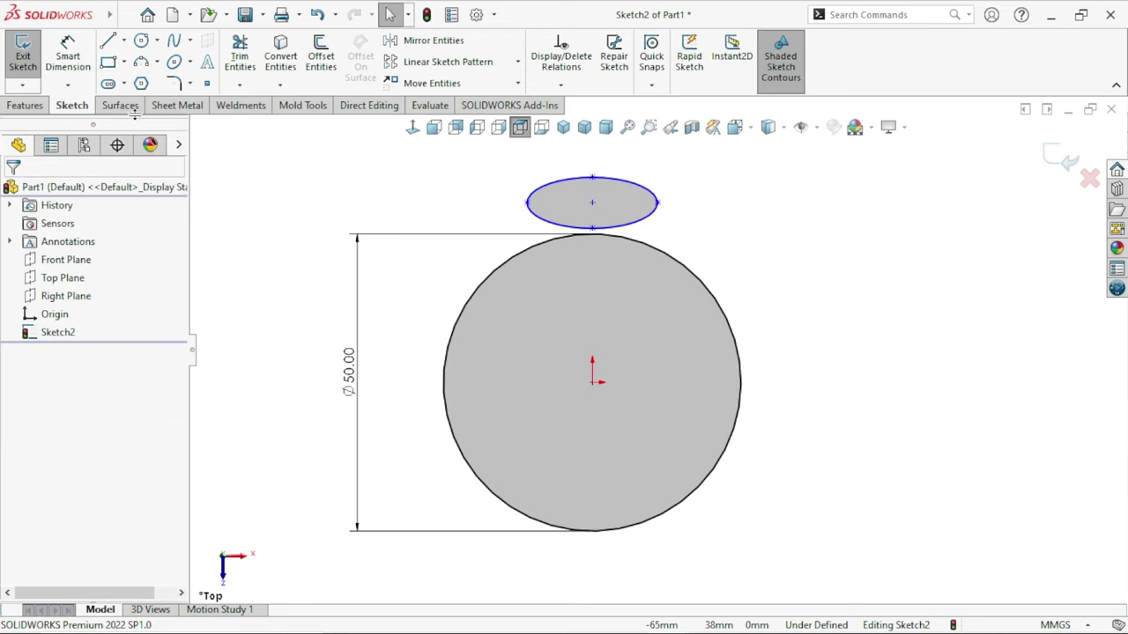
Step: Dimension the ellipse 15 mm wide and 10 mm tall
key("ctrl+Down")
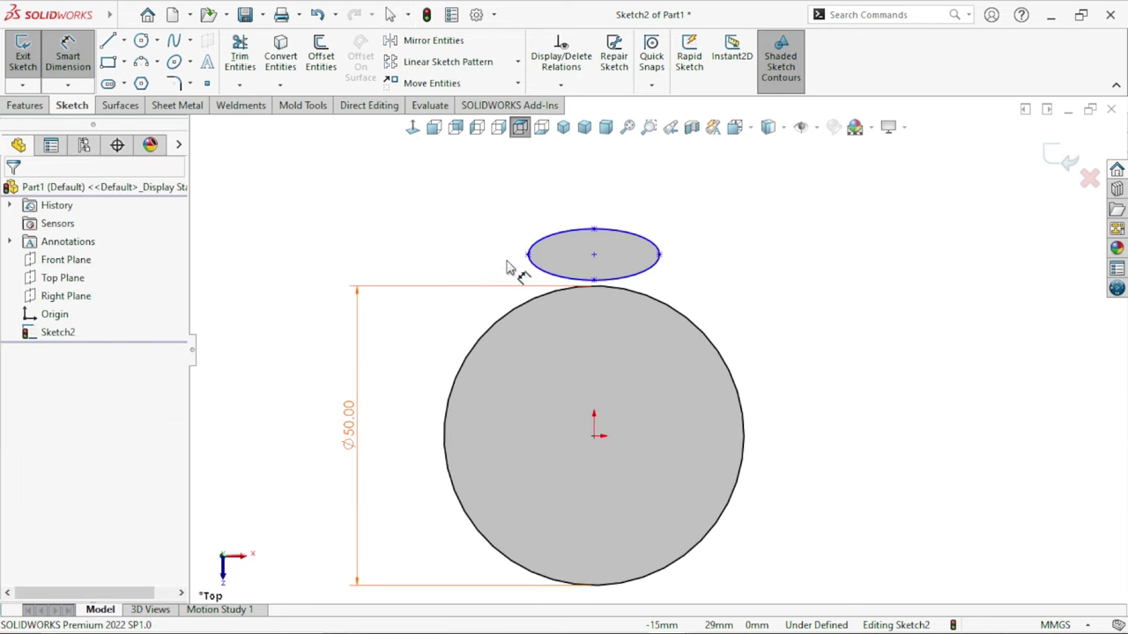
left_click(527, 254)
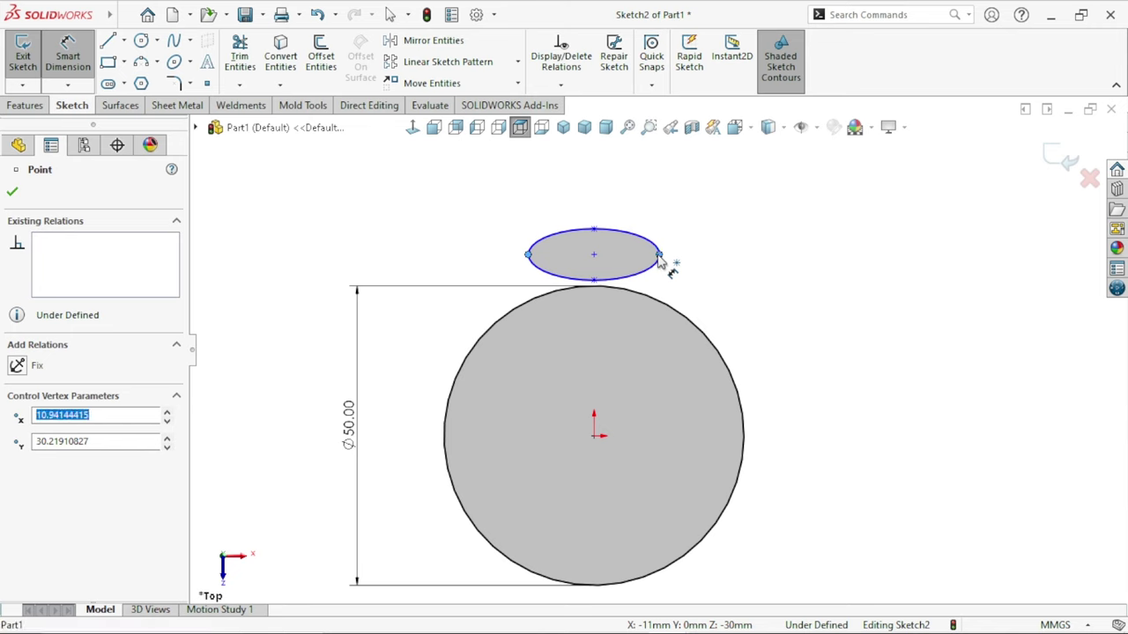
left_click(659, 254)
left_click(585, 196)
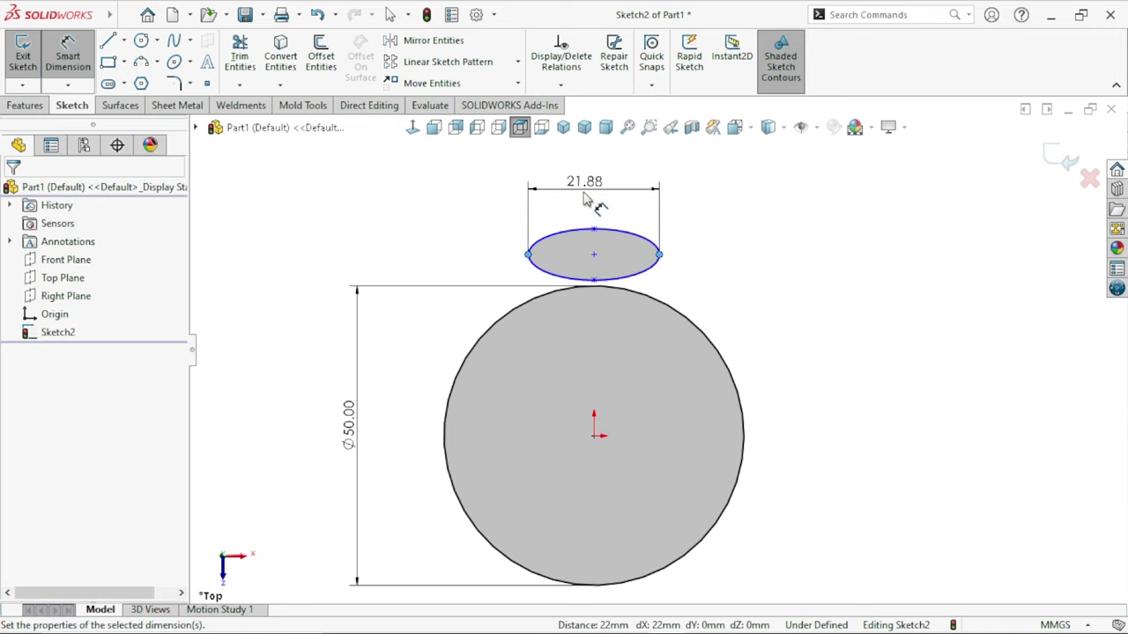
type("15")
key("Return")
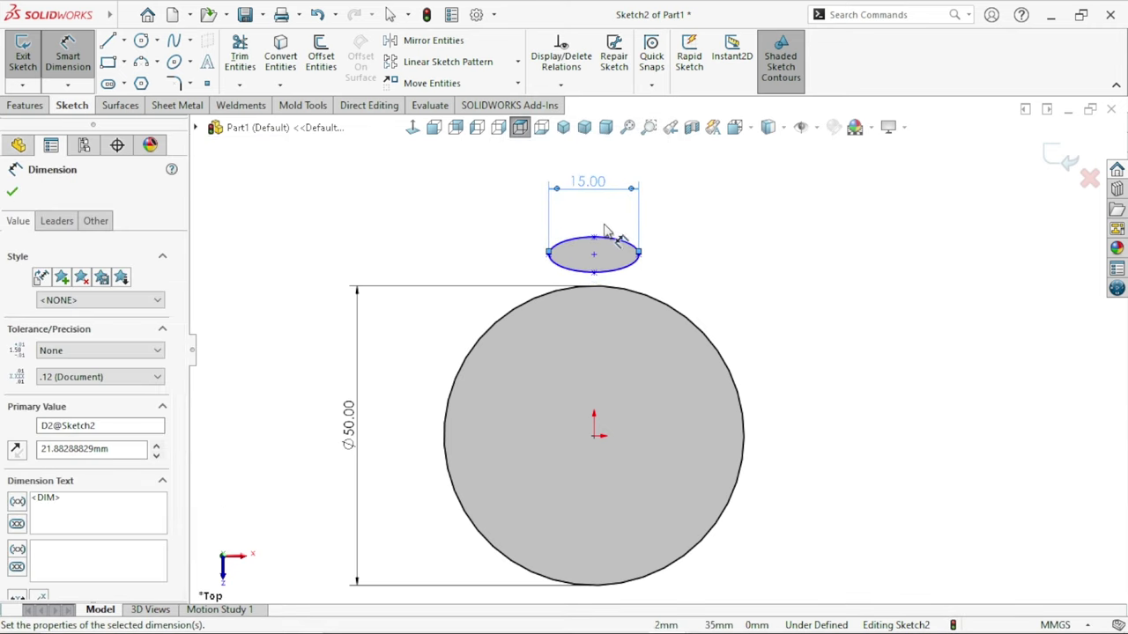
left_click(593, 239)
left_click(593, 272)
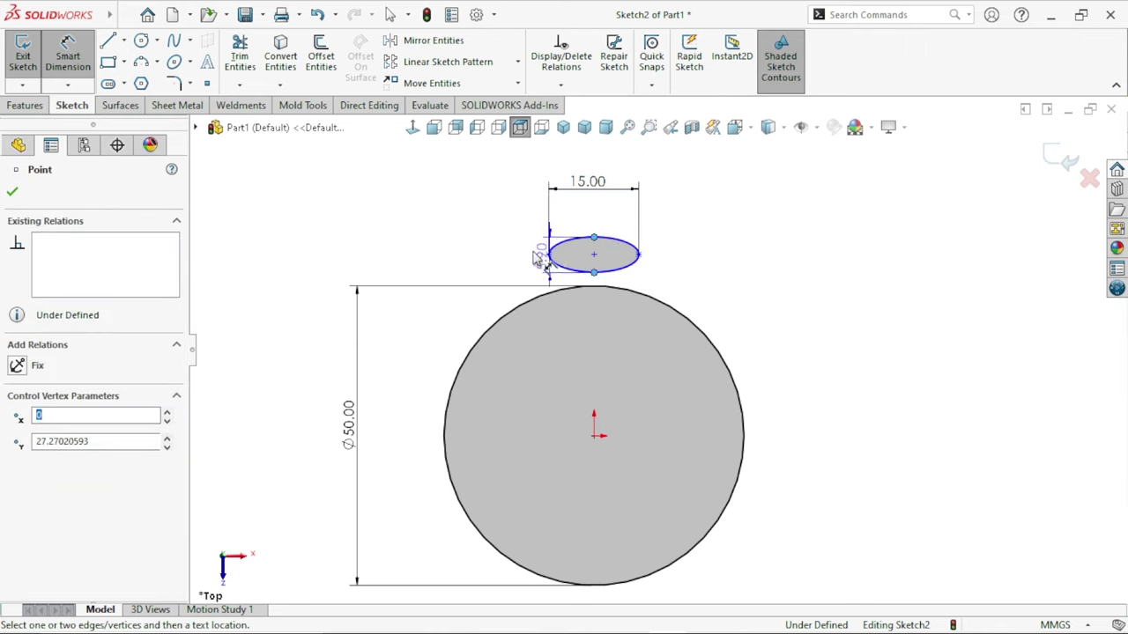
left_click(512, 222)
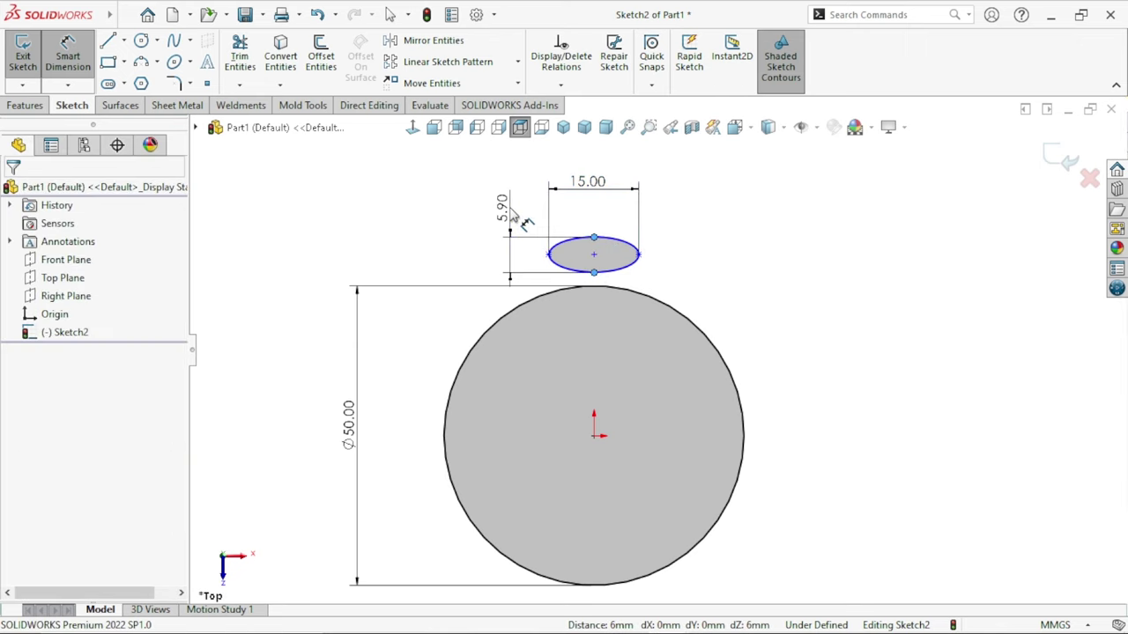
type("10")
key("Return")
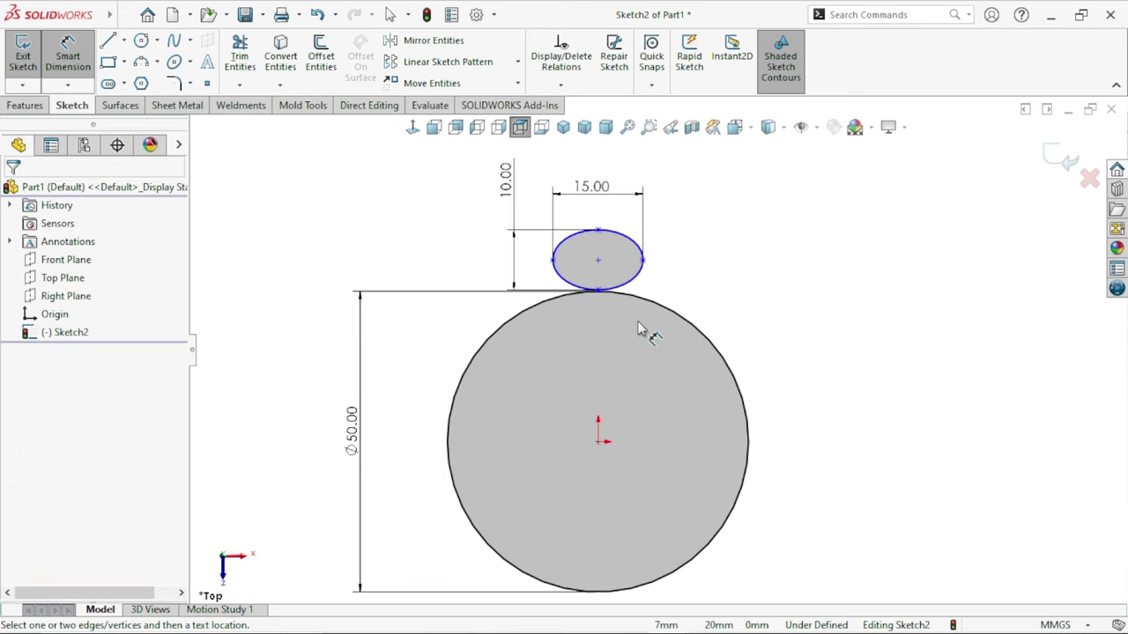
key("Escape")
Step: Place the ellipse centre vertically above the origin at a distance of 26 mm
mouse_move(598, 260)
left_mouse_down()
mouse_move(607, 280)
mouse_move(594, 276)
left_mouse_up()
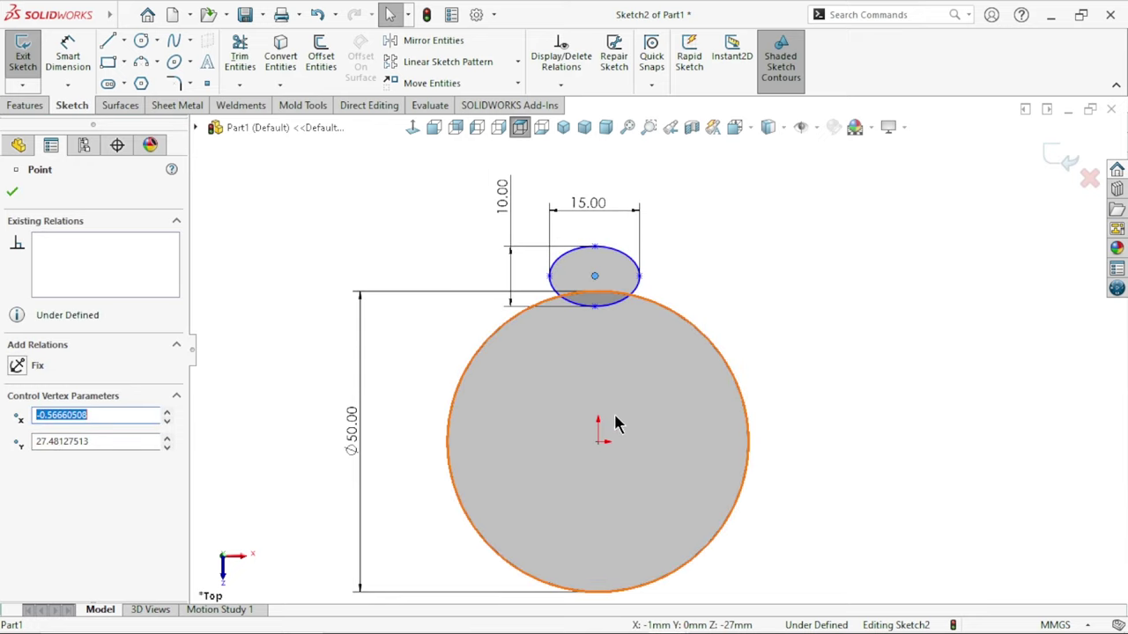
left_click(598, 442, "ctrl")
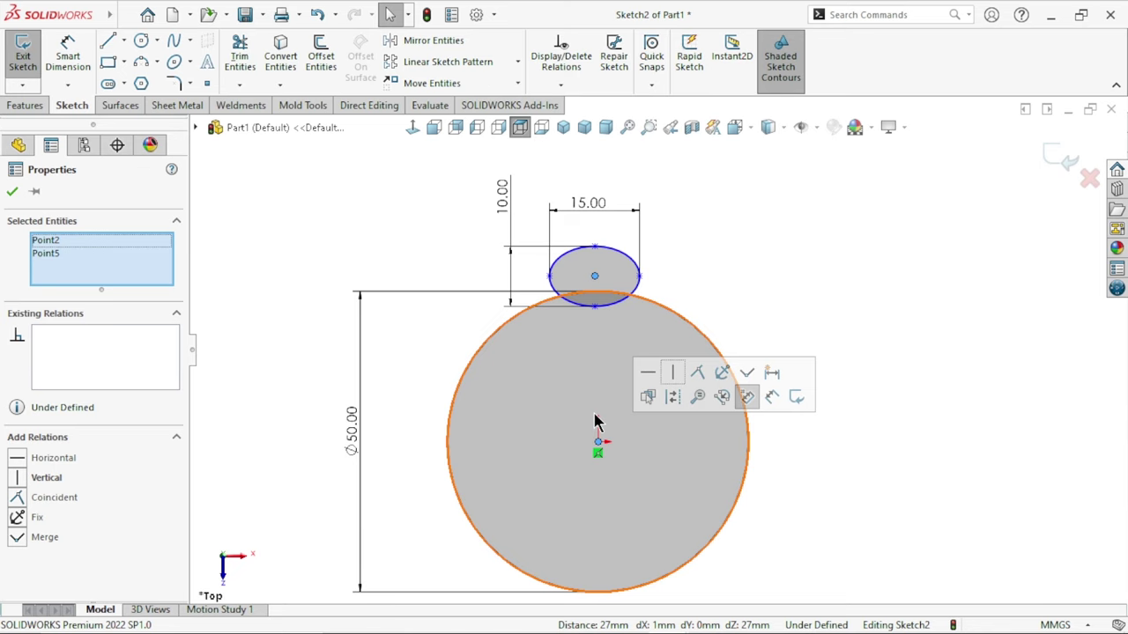
left_click(672, 373)
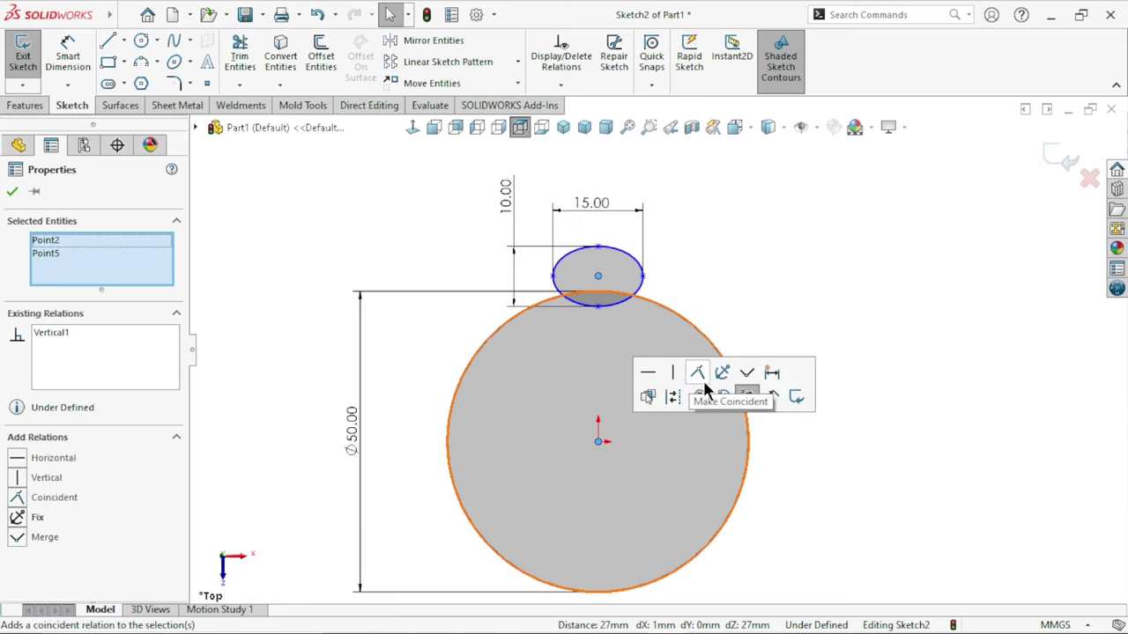
left_click(877, 493)
left_click(68, 56)
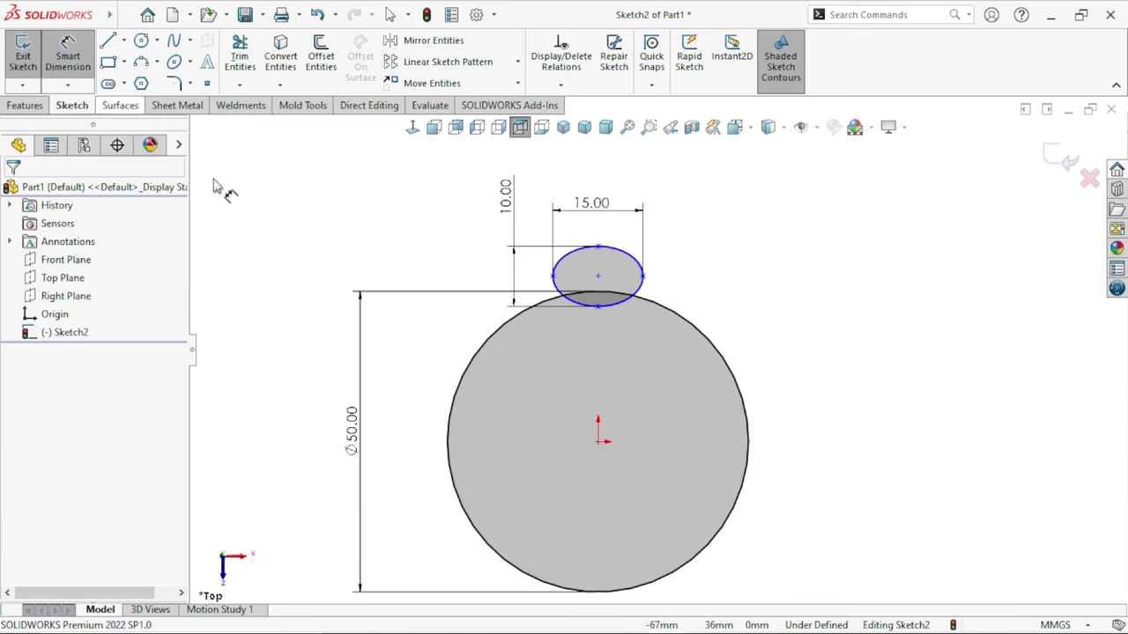
left_click(598, 443)
left_click(597, 278)
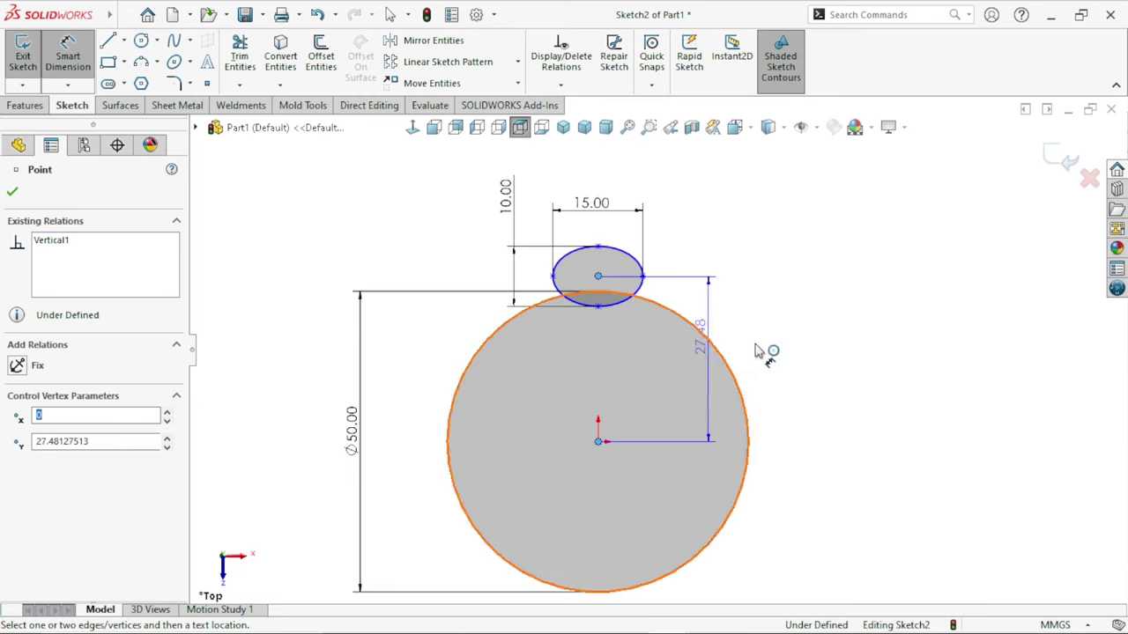
left_click(747, 354)
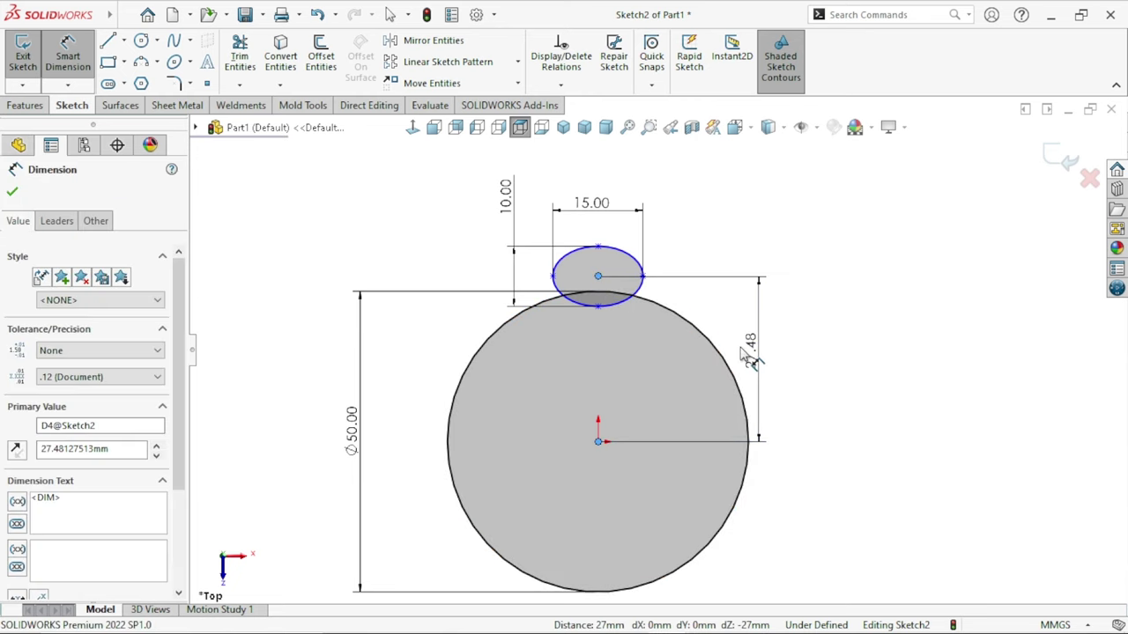
type("2")
key("Return")
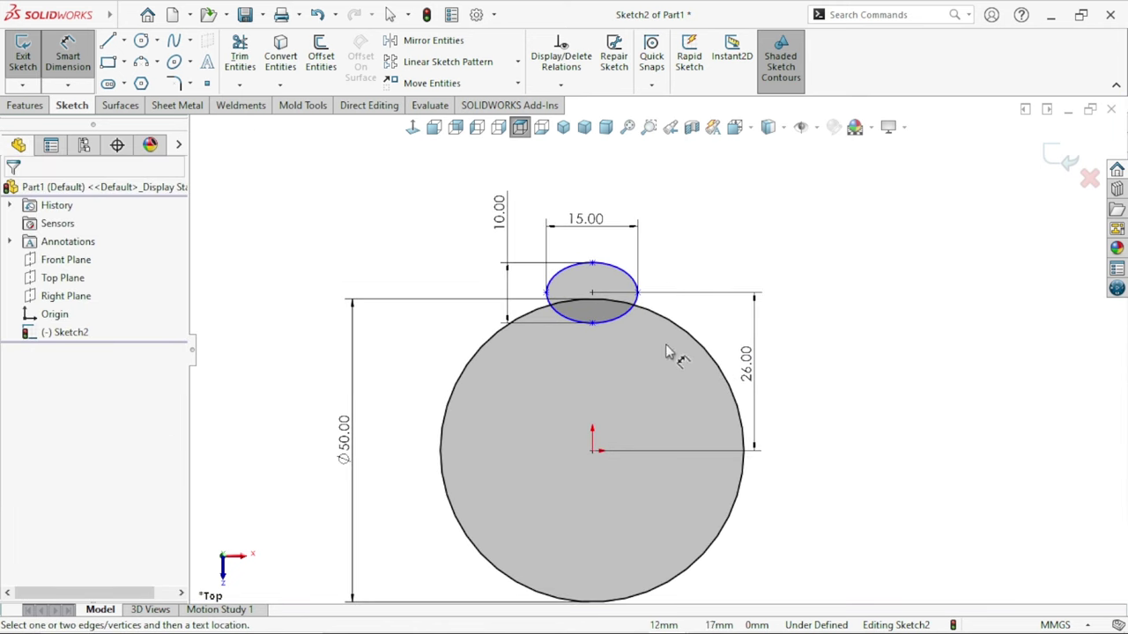
key("Escape")
Step: Make the ellipse's top and bottom points vertical to fully define it
left_click(592, 263)
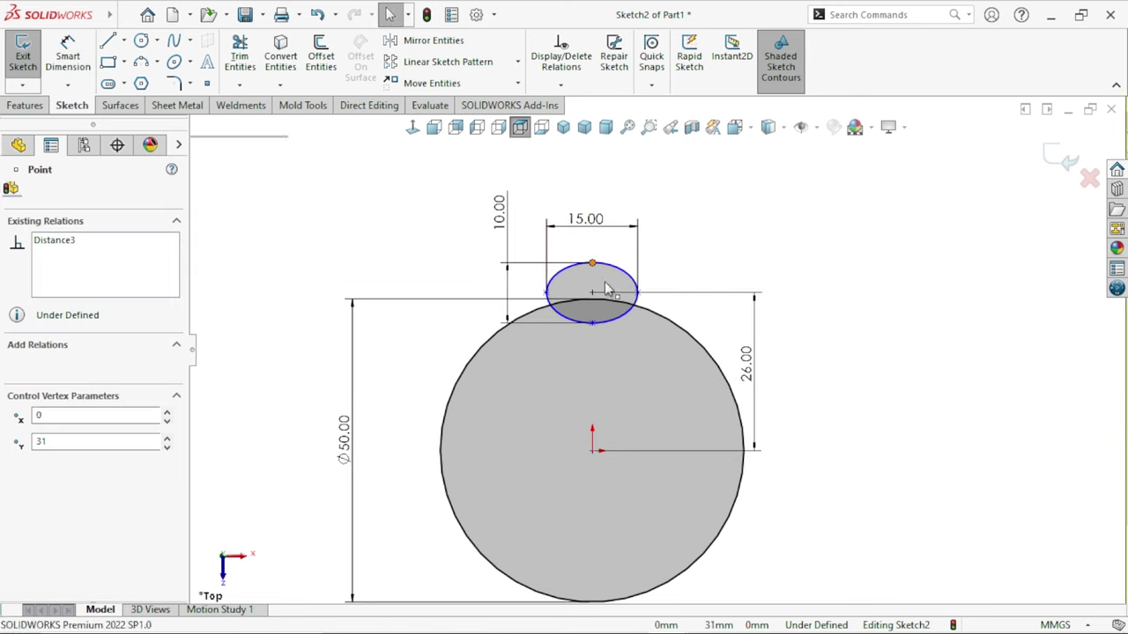
left_click(591, 324, "ctrl")
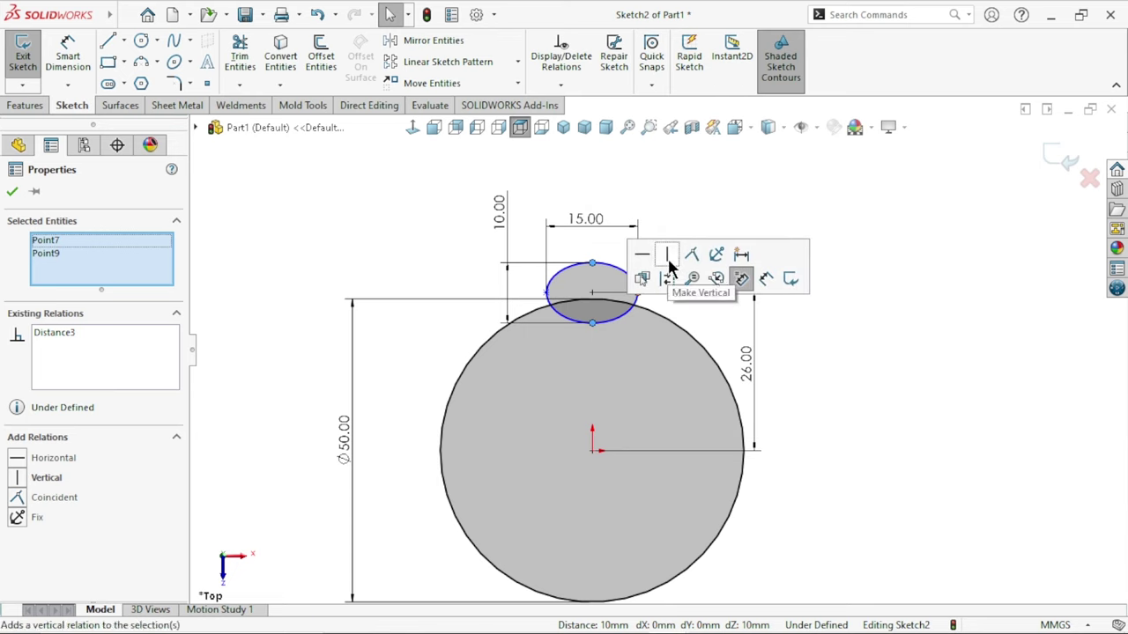
left_click(667, 256)
left_click(786, 468)
Step: Trim away the upper arc of the ellipse
scroll(674, 421, "up", 2)
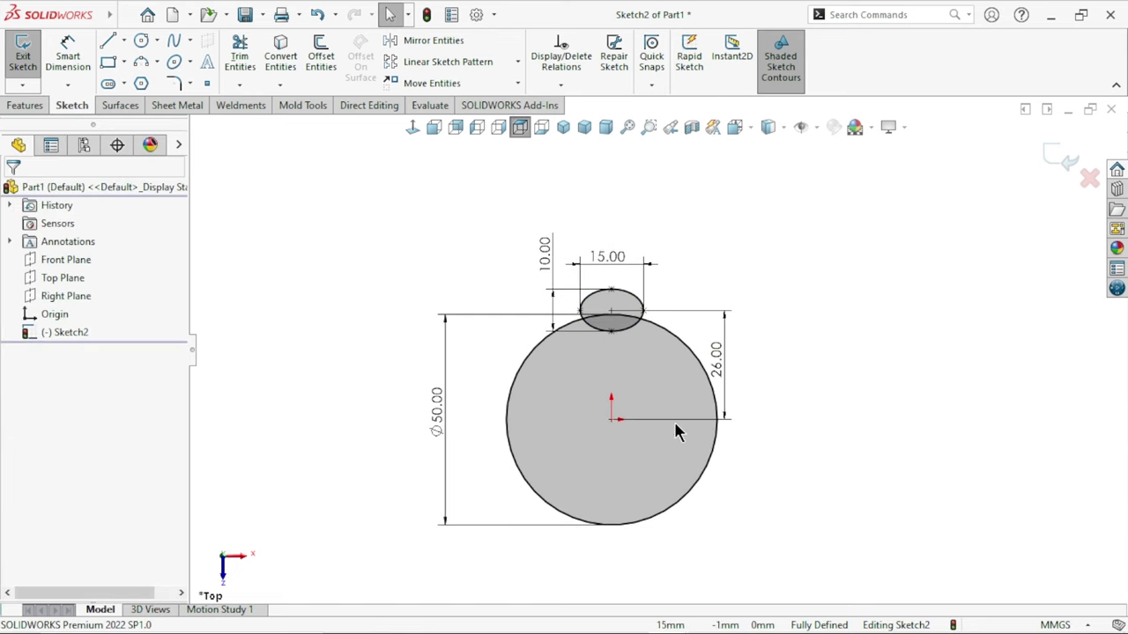
scroll(667, 370, "down", 2)
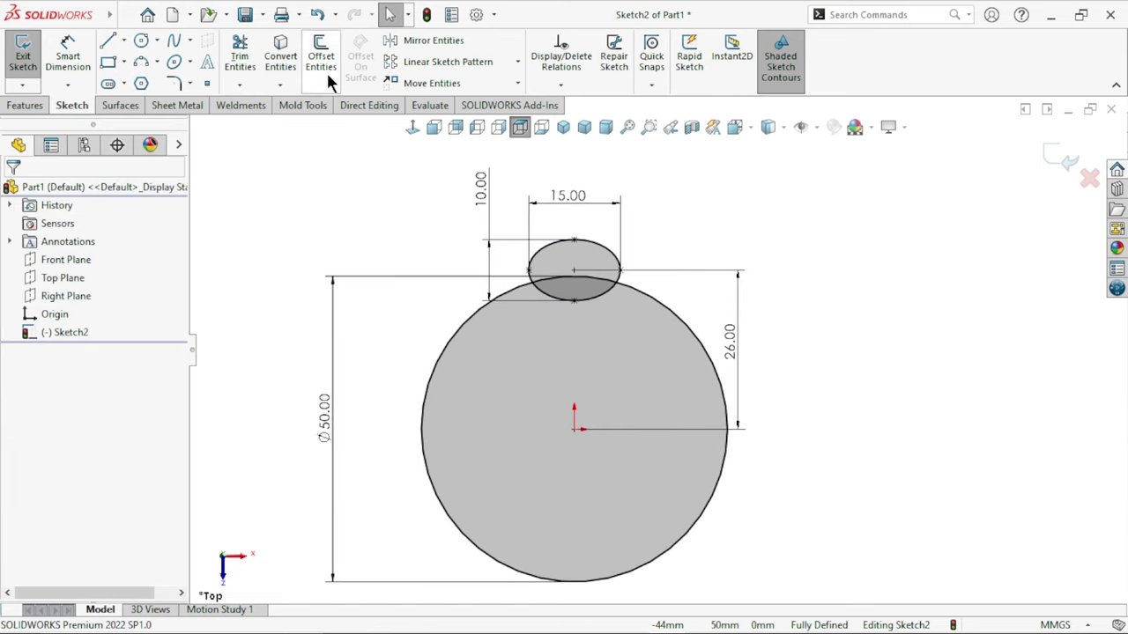
left_click(246, 58)
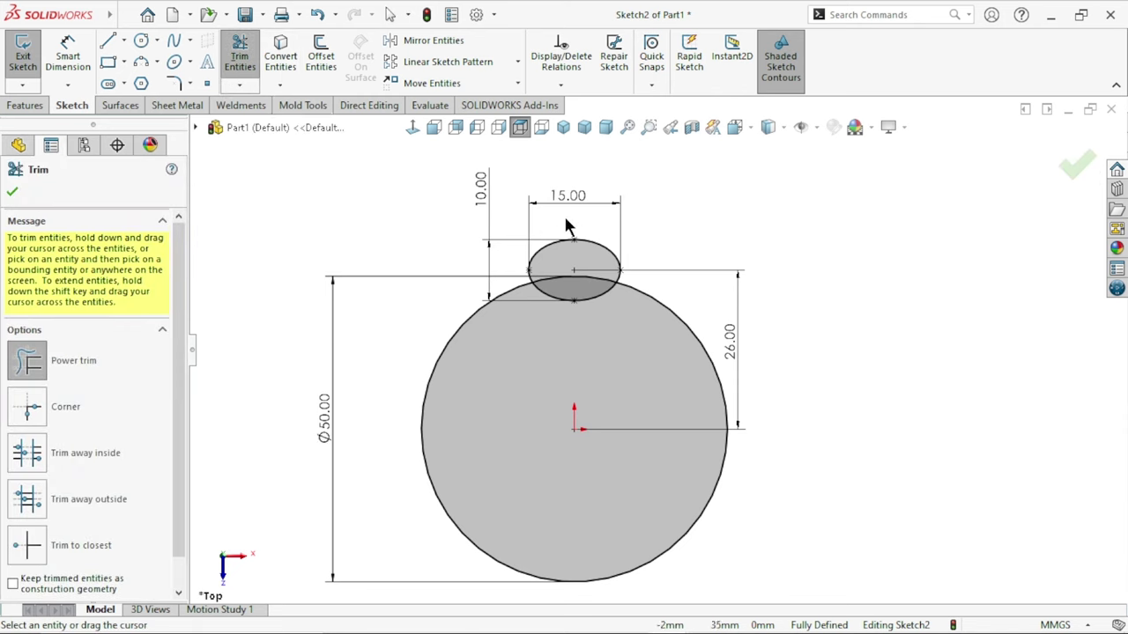
left_click_drag(576, 235, 576, 248)
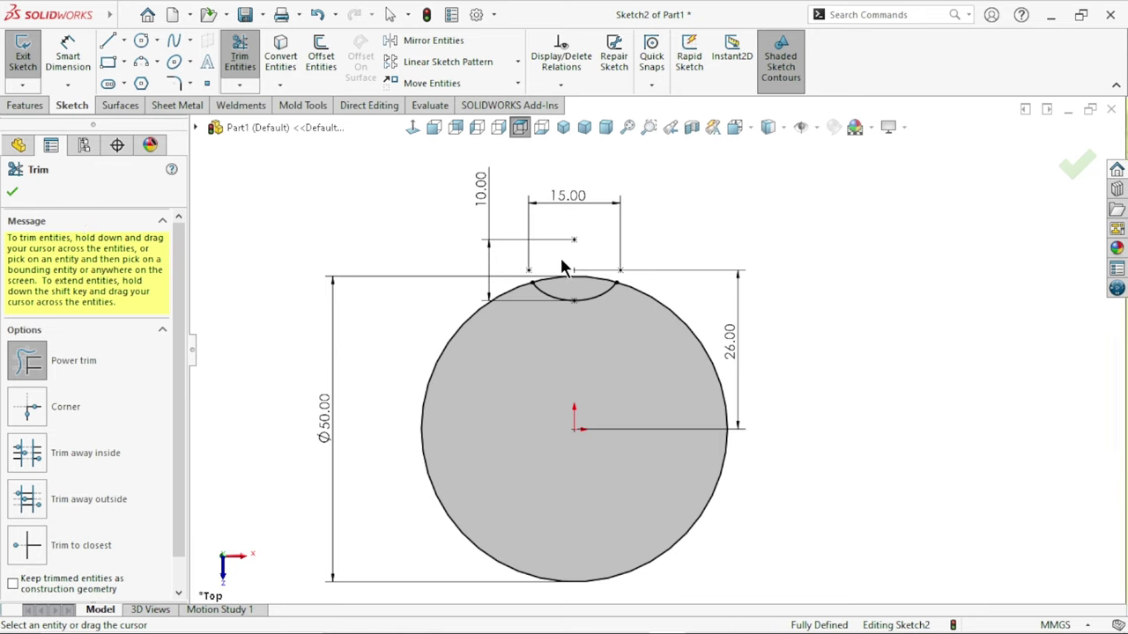
Step: Trim the circle arc inside the notch, then circular-pattern the notch arc 8 times about the origin
left_click_drag(564, 263, 566, 286)
left_click(11, 191)
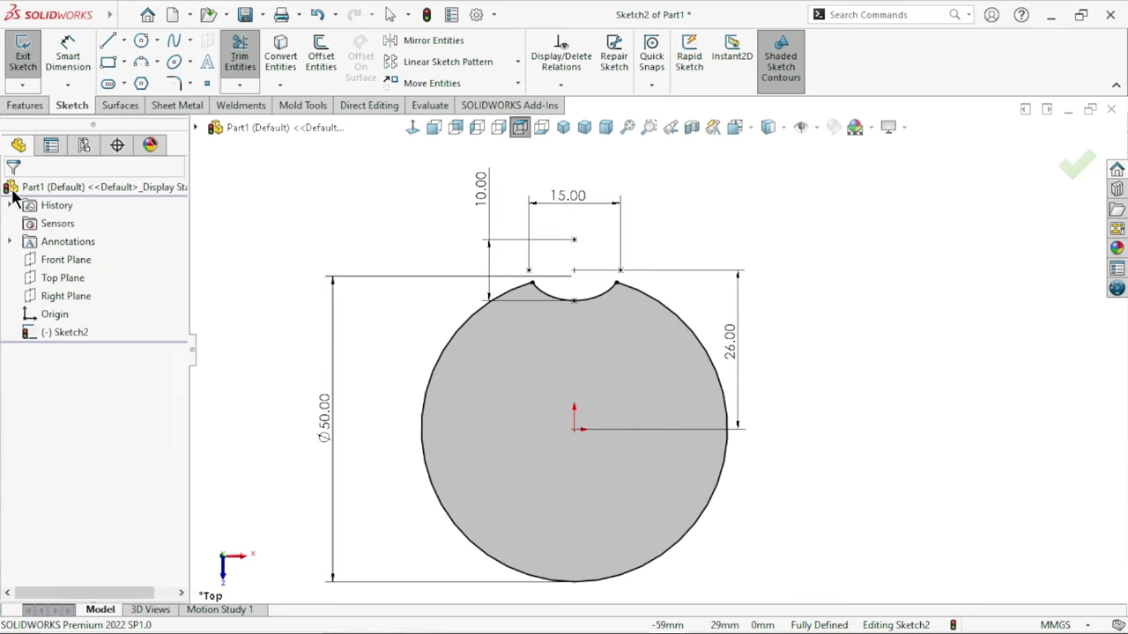
left_click(516, 64)
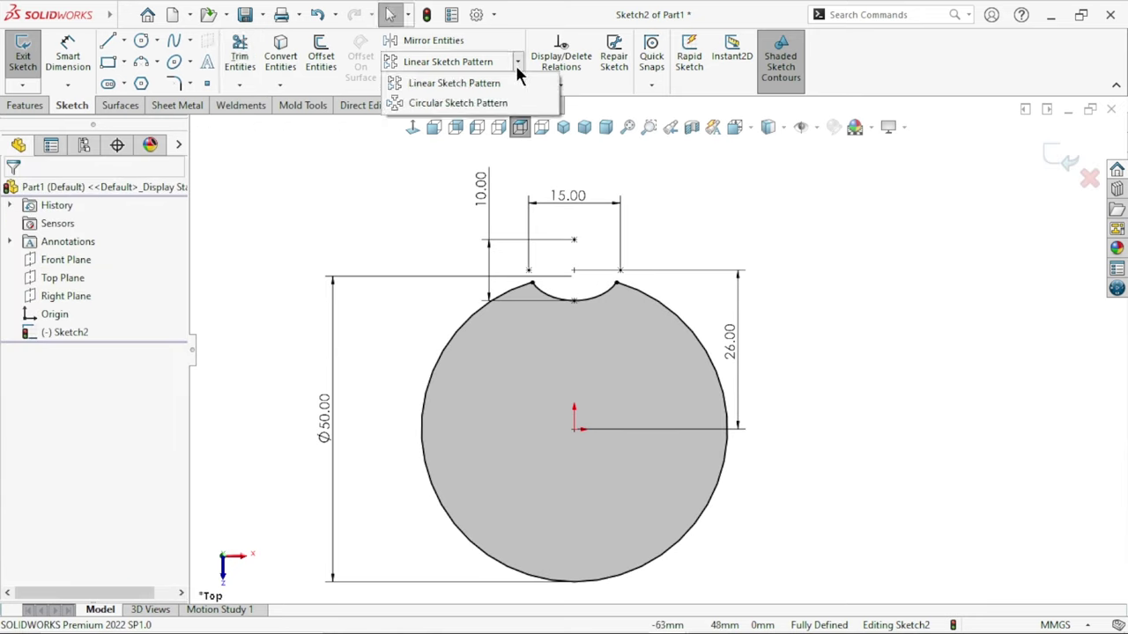
left_click(490, 104)
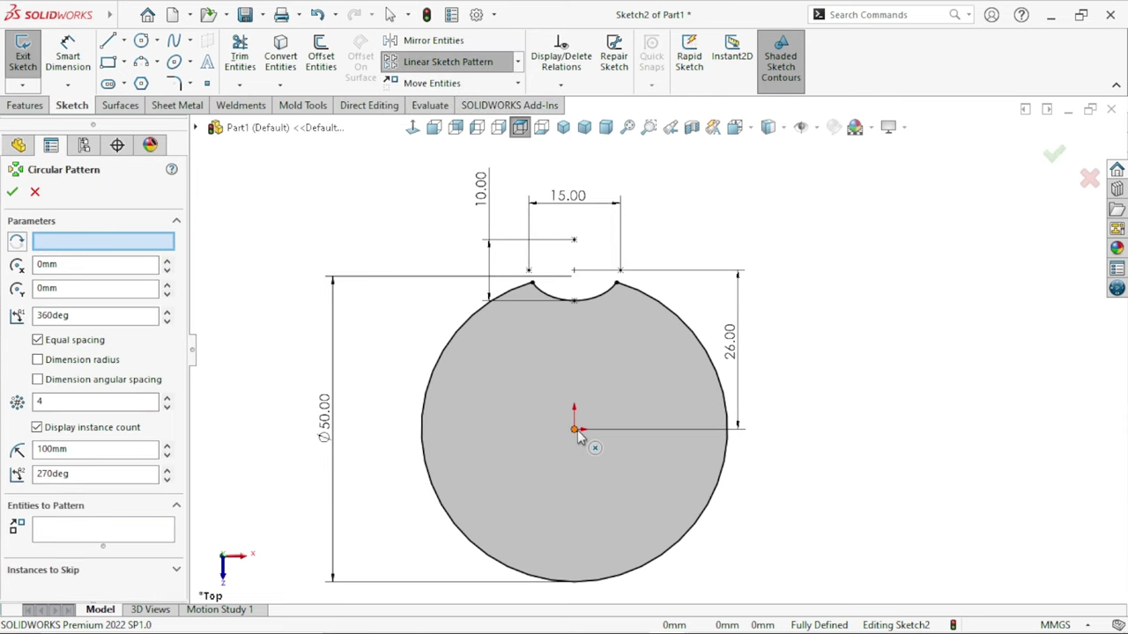
left_click(64, 244)
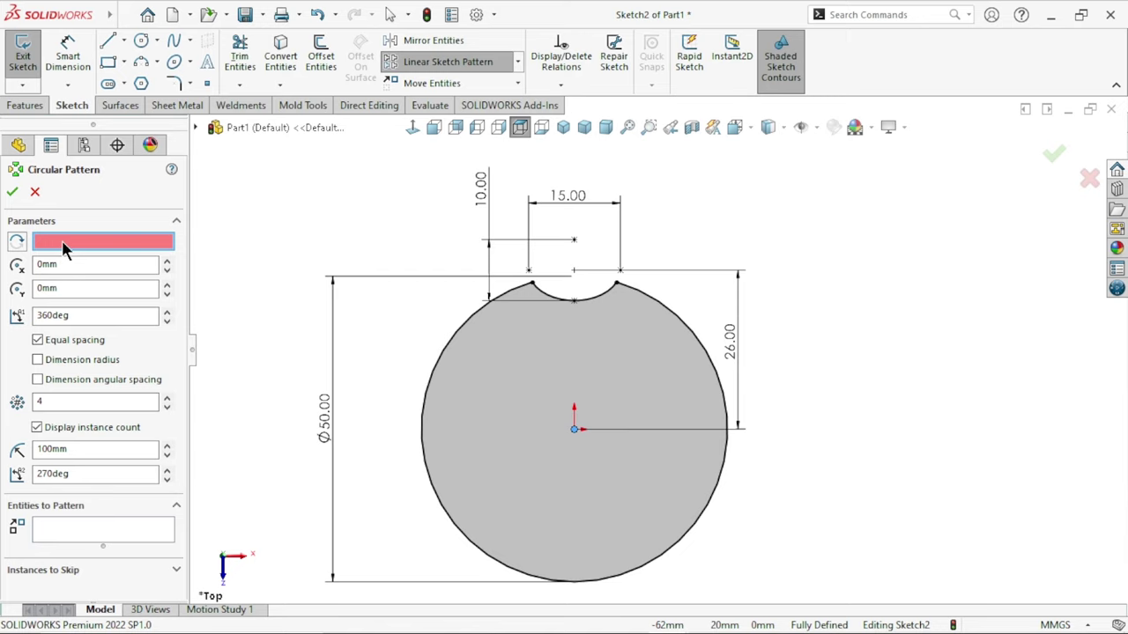
left_click(571, 427)
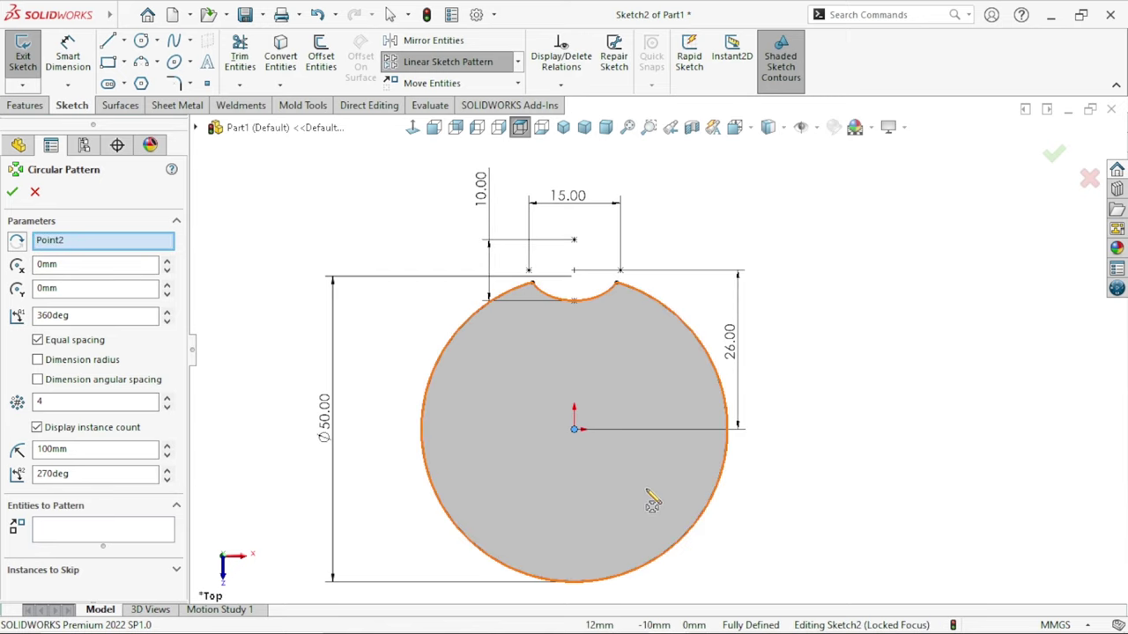
scroll(656, 463, "up", 2)
left_click(63, 531)
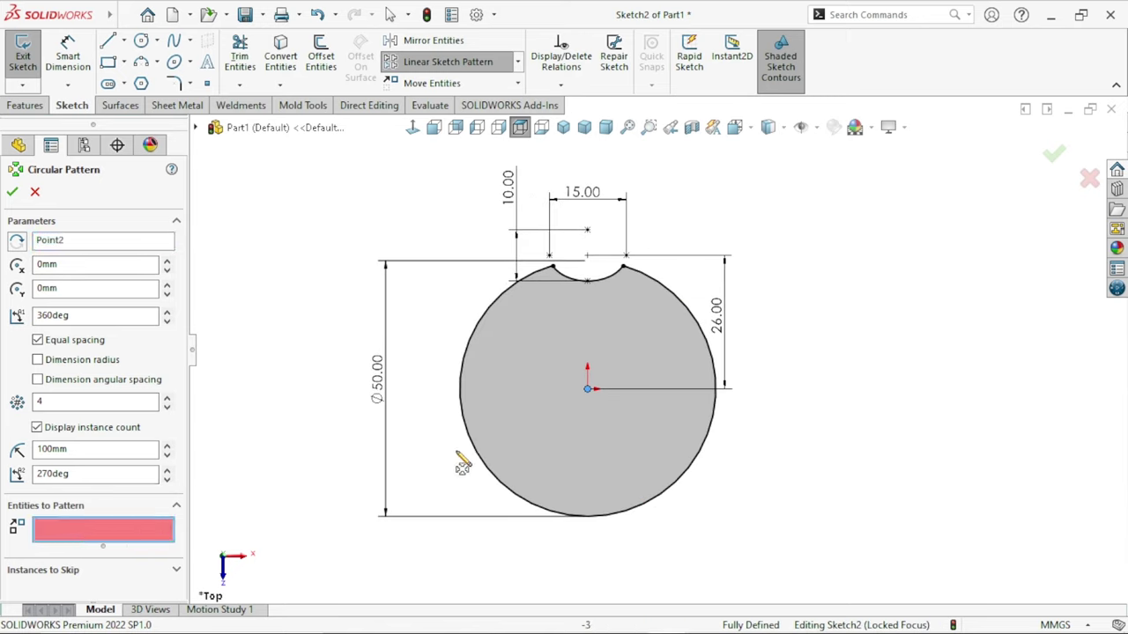
left_click(605, 278)
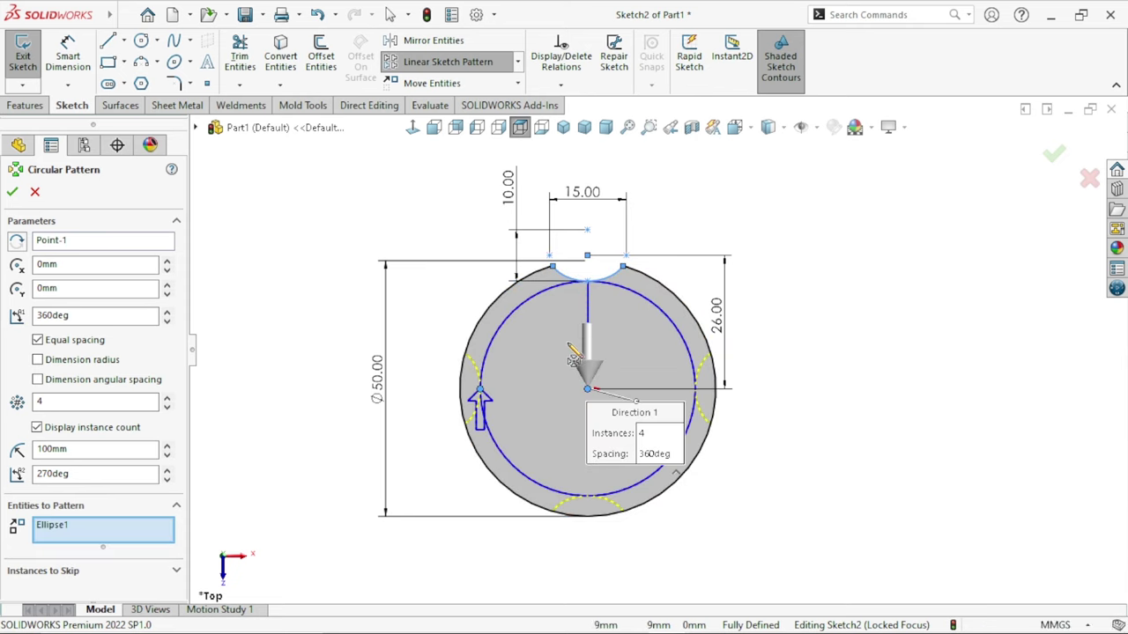
left_click(167, 398)
left_click(166, 398)
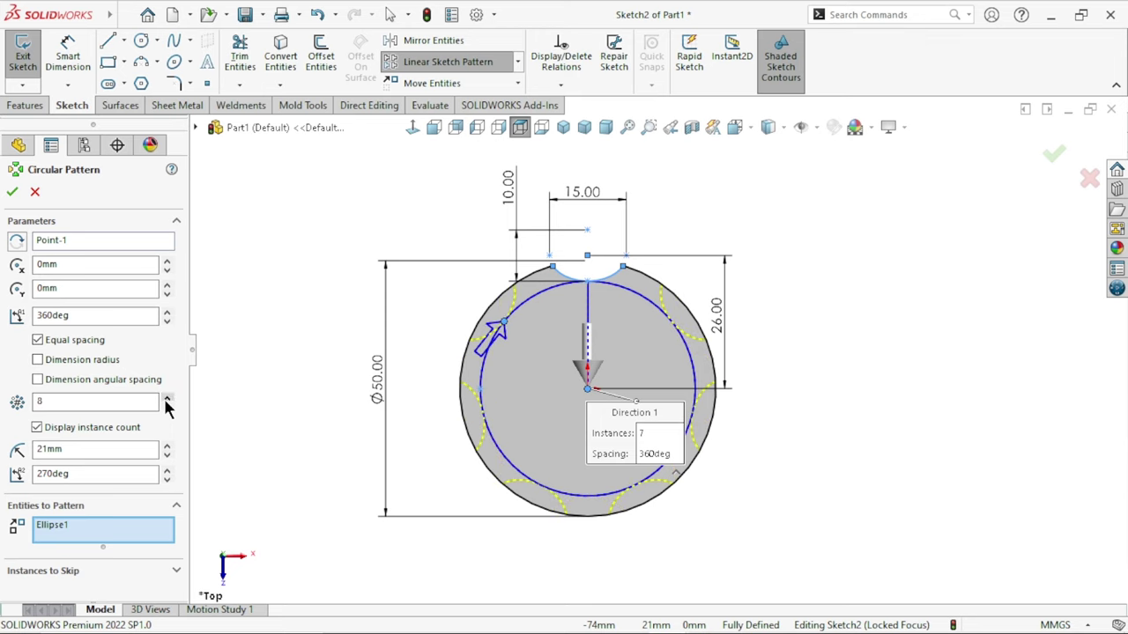
left_click(12, 193)
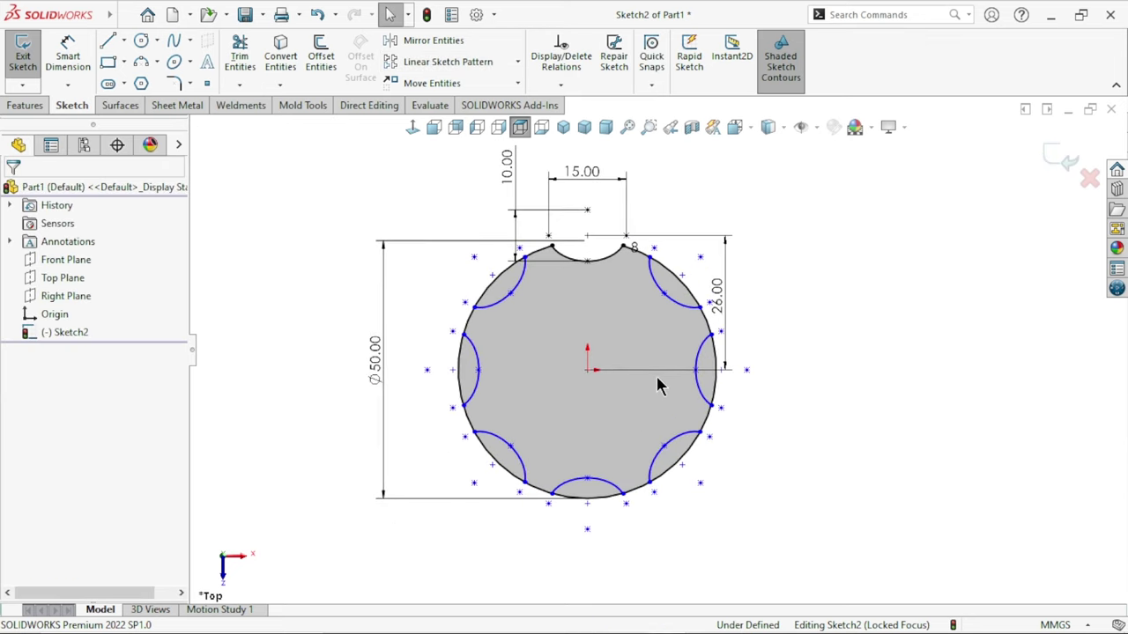
Step: Trim the outer circle at each of the remaining patterned notches
left_click(249, 68)
mouse_move(470, 259)
left_mouse_down()
mouse_move(502, 291)
mouse_move(414, 356)
mouse_move(446, 419)
left_mouse_up()
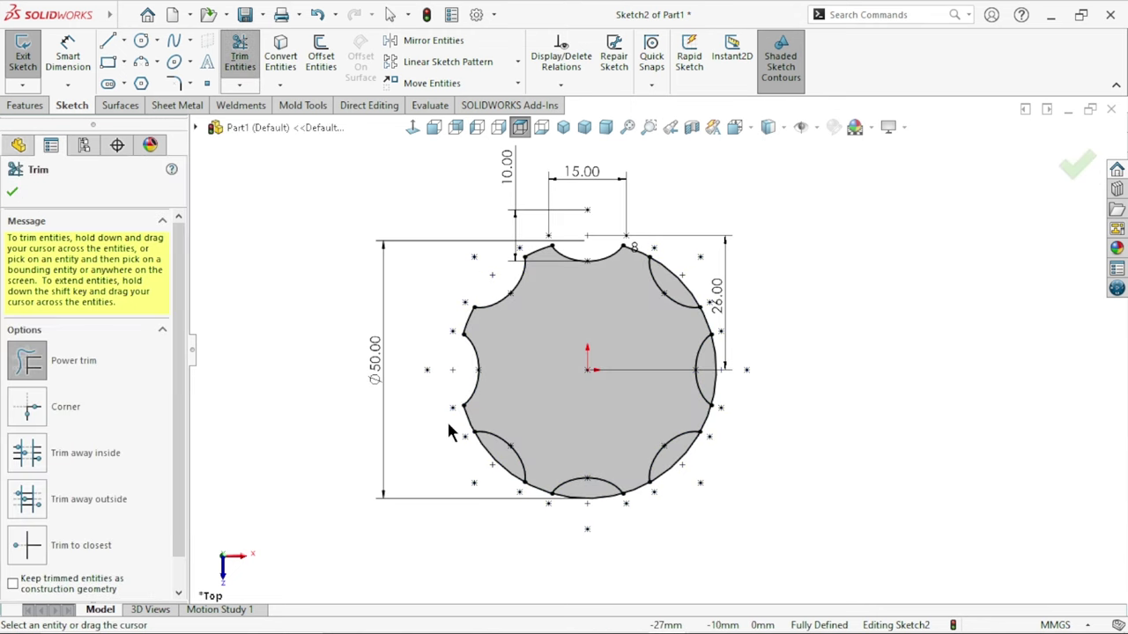
left_click_drag(483, 451, 501, 485)
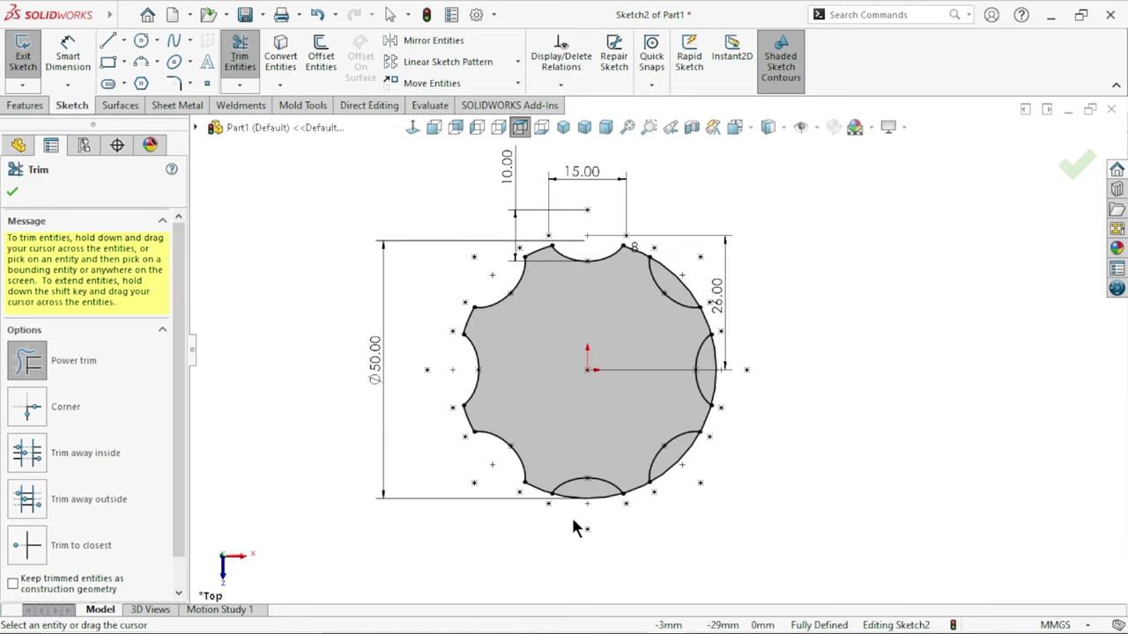
left_click_drag(573, 521, 584, 498)
left_click_drag(692, 466, 685, 461)
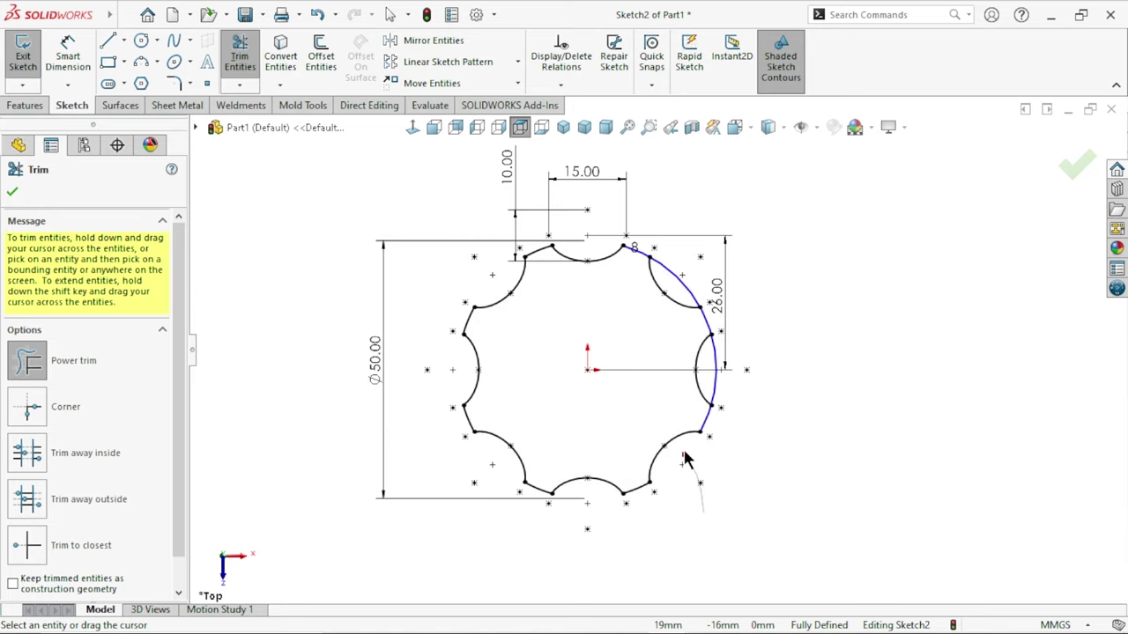
left_click_drag(722, 382, 712, 392)
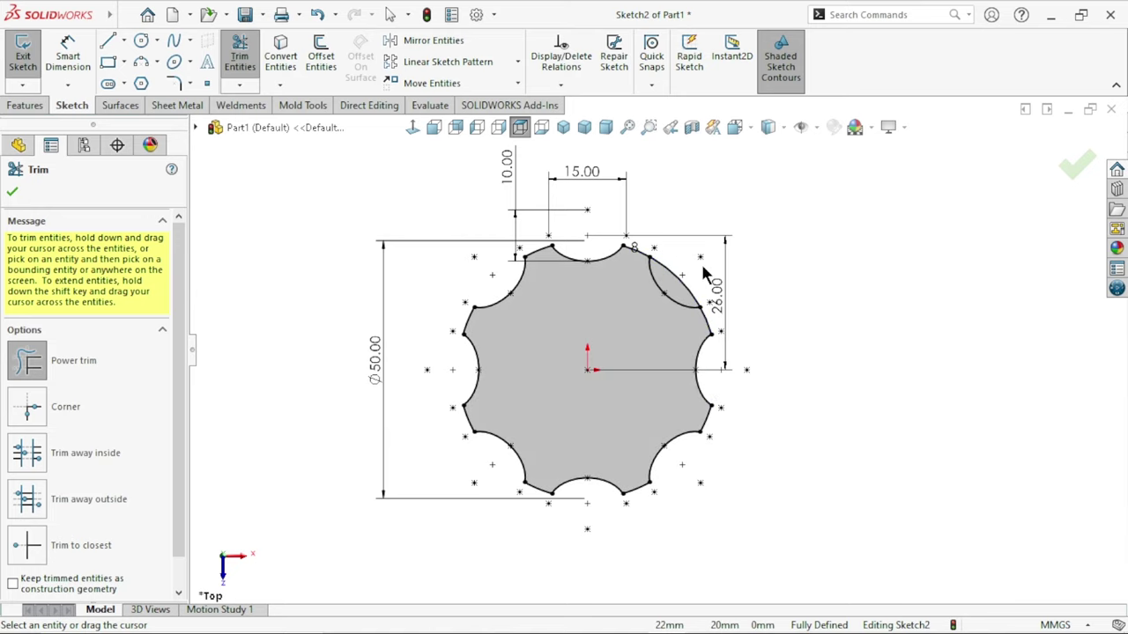
left_click_drag(692, 291, 685, 297)
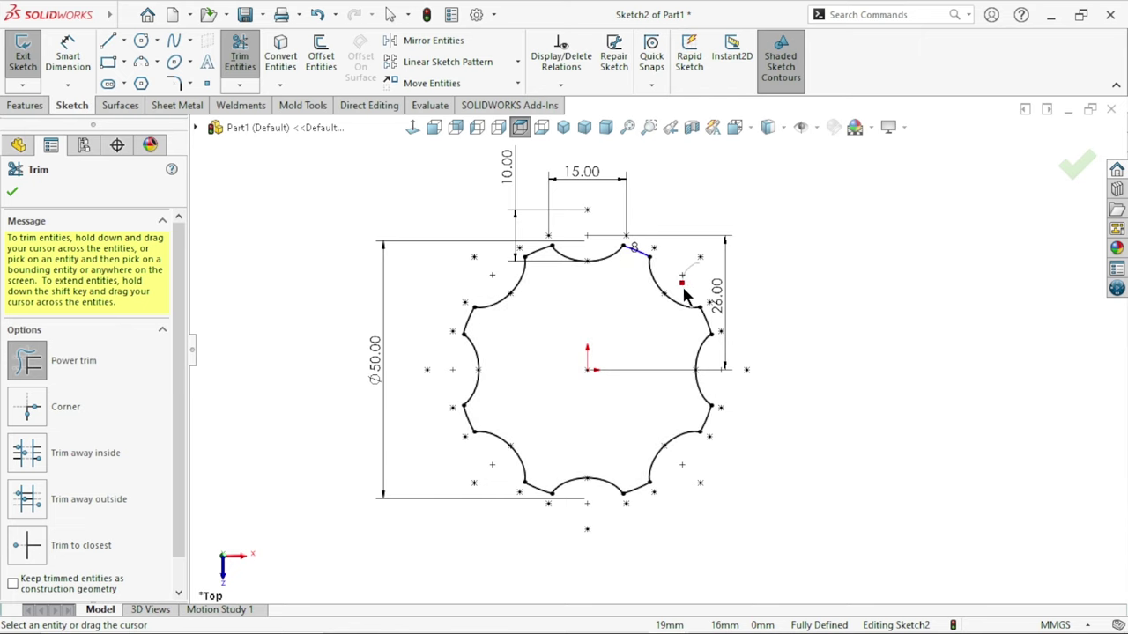
left_click(13, 192)
Step: Reposition the 15, 10 and 26 mm dimensions clear of the notch
scroll(712, 372, "down", 1)
scroll(592, 249, "up", 1)
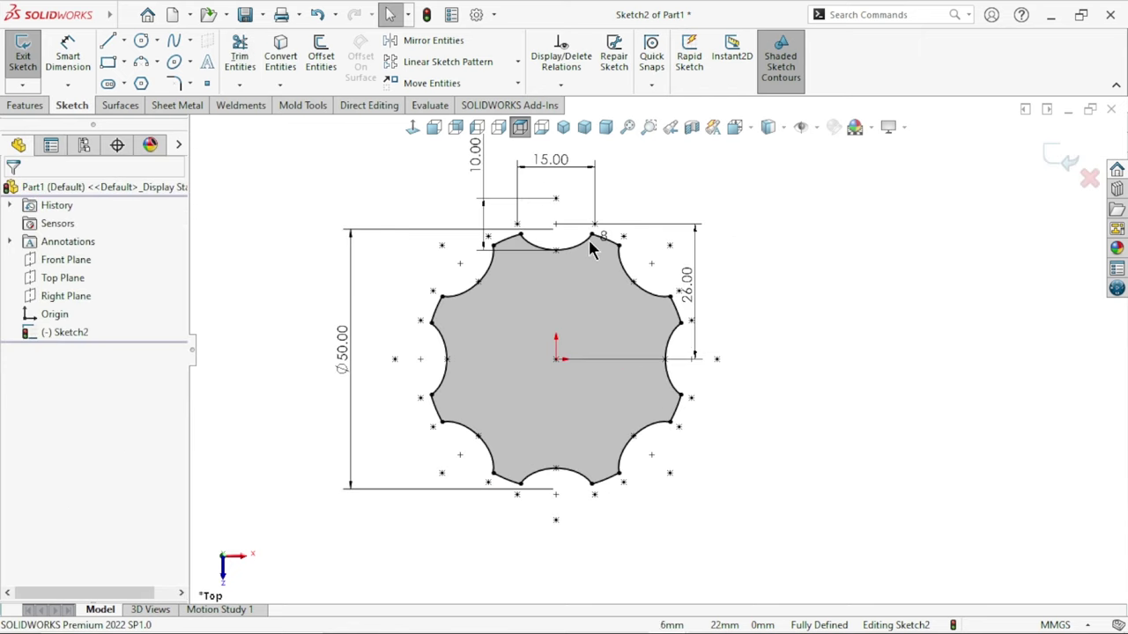
mouse_move(553, 170)
left_mouse_down()
mouse_move(557, 204)
mouse_move(555, 183)
left_mouse_up()
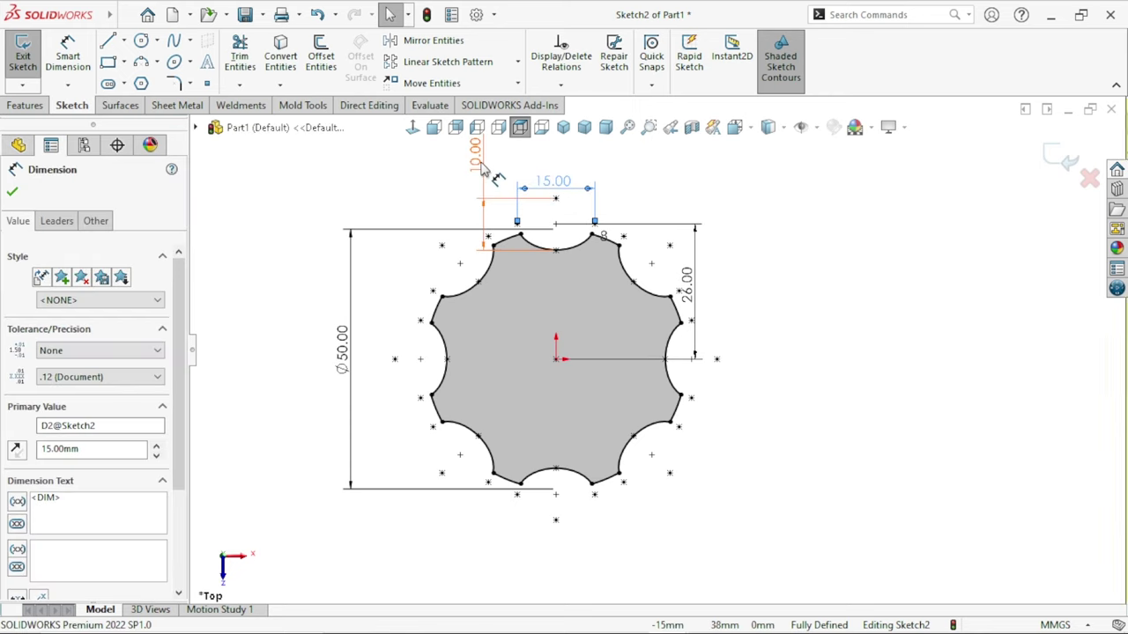
left_click_drag(482, 169, 642, 193)
left_click_drag(688, 286, 713, 290)
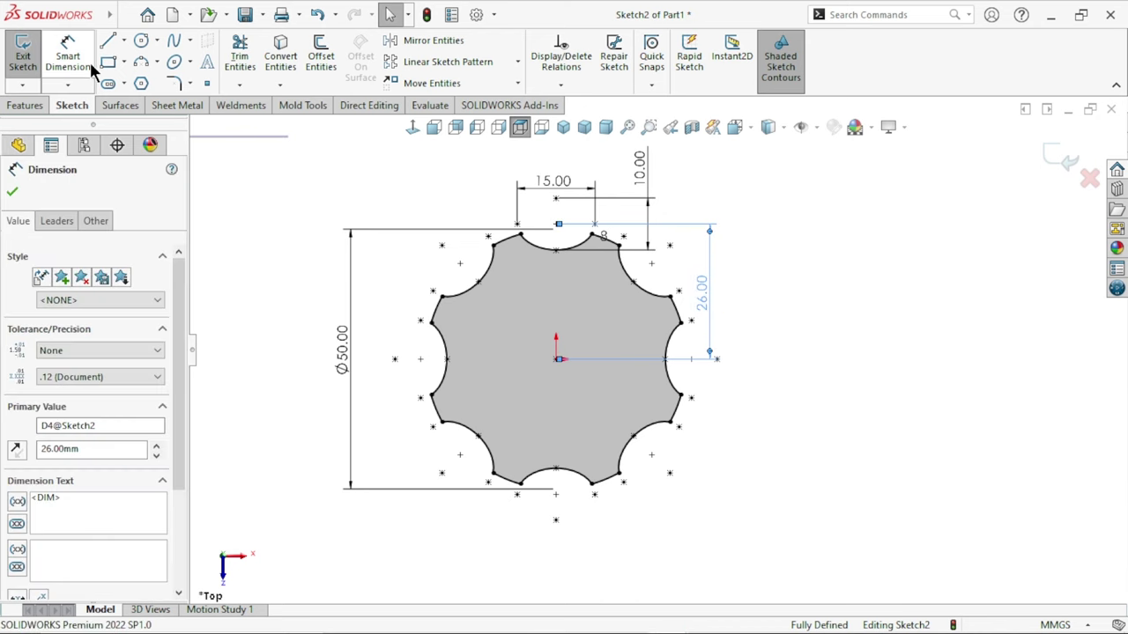
left_click(21, 106)
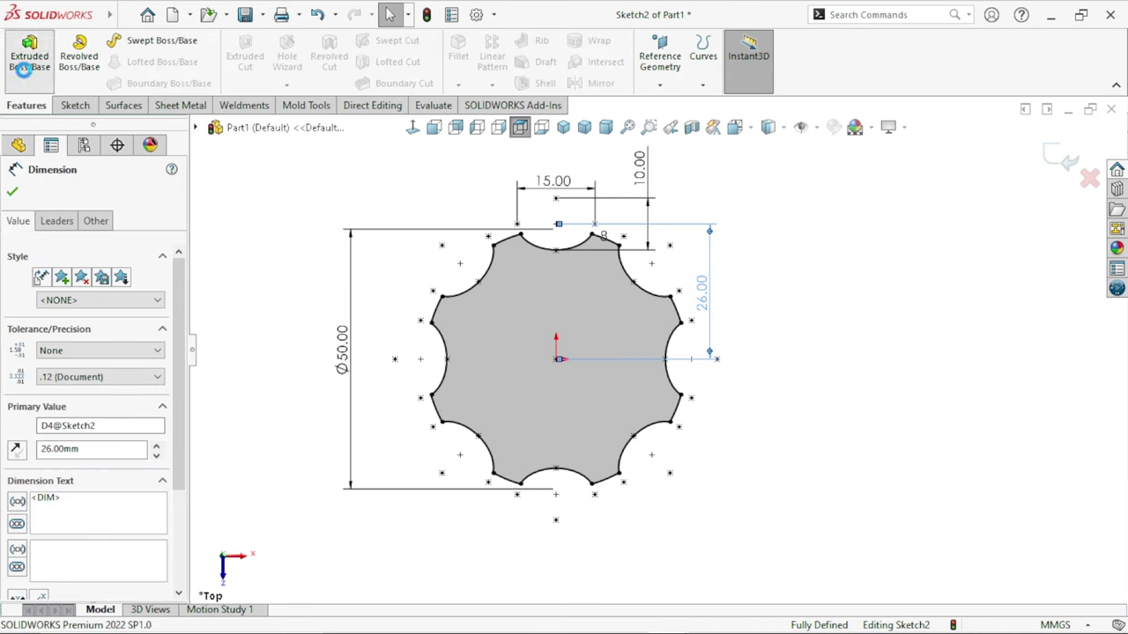
Step: Extrude the eight-notch profile as a Blind boss 8 mm deep
left_click(24, 68)
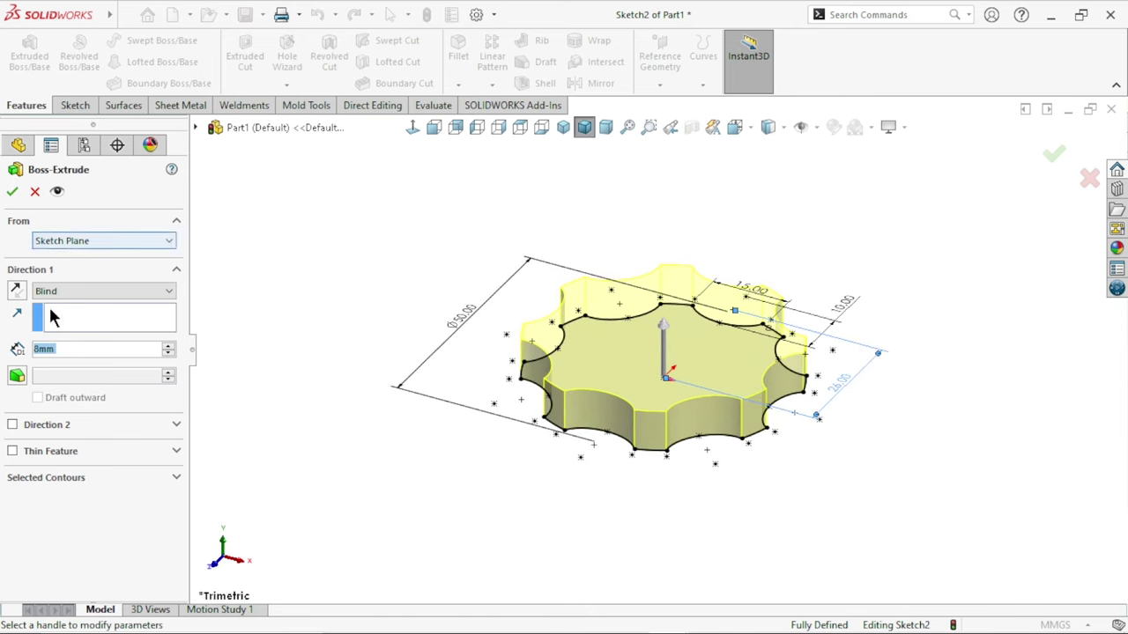
left_click(105, 296)
left_click(87, 308)
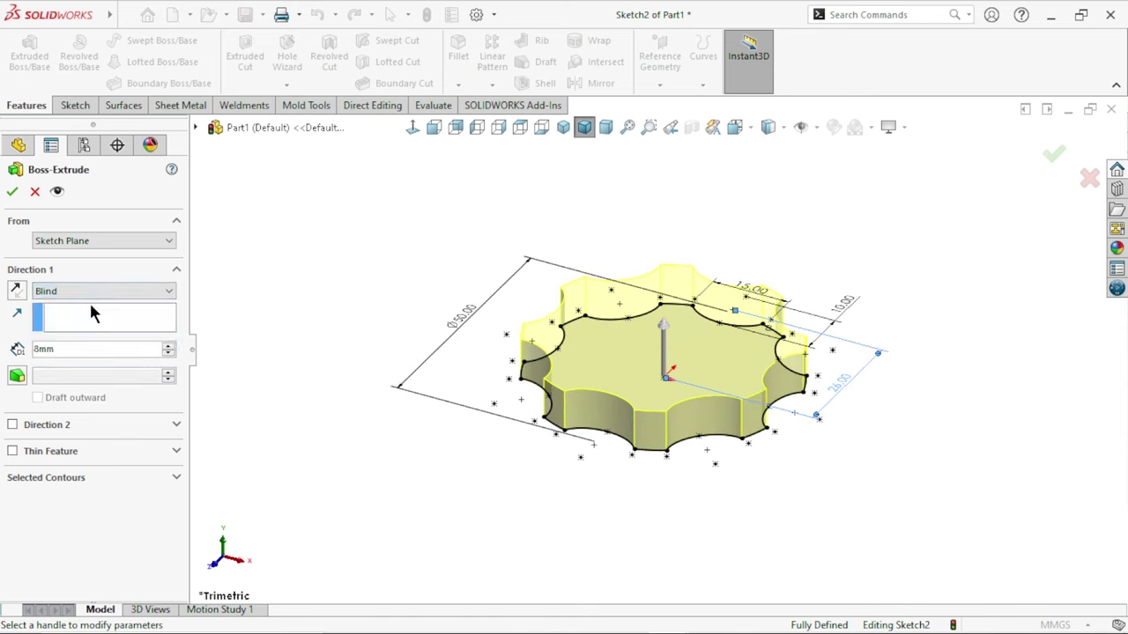
double_click(78, 351)
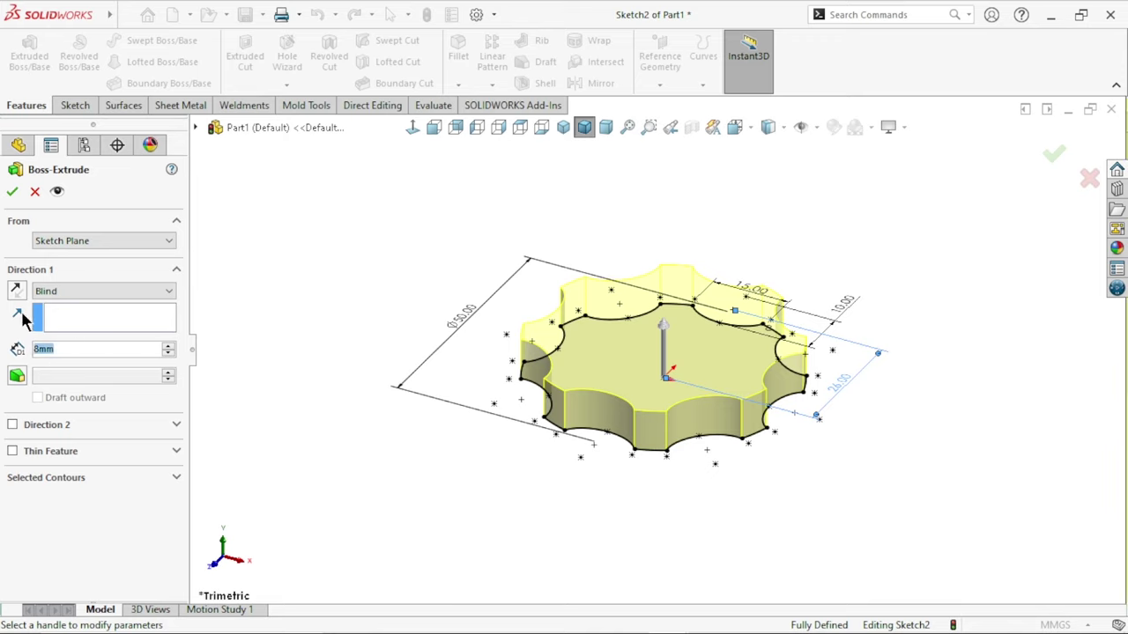
left_click(18, 193)
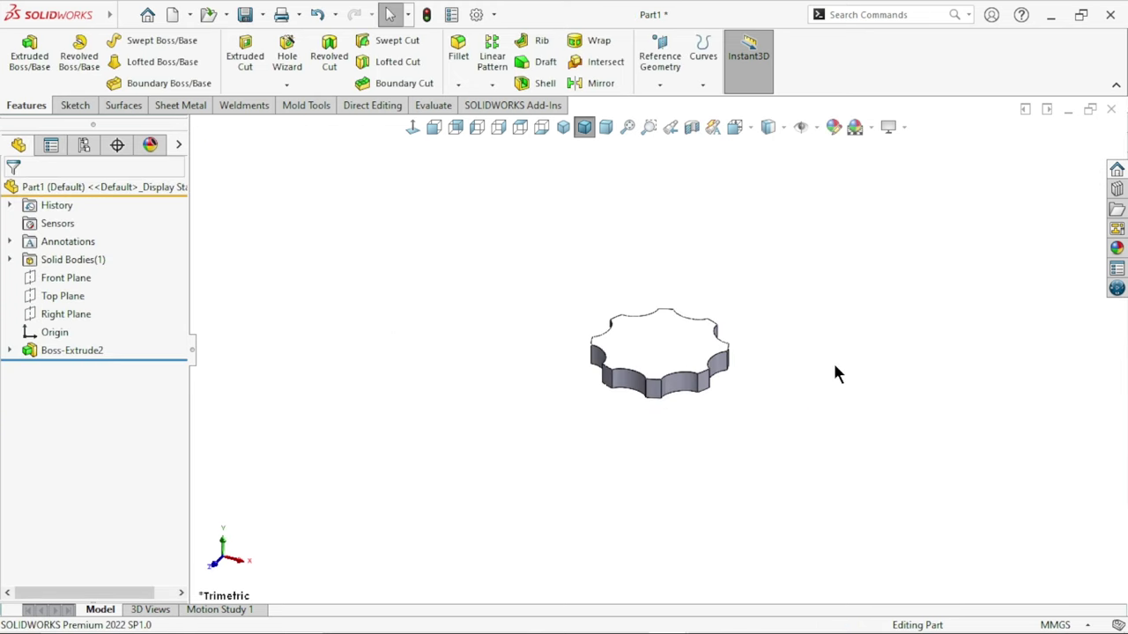
Step: Change the Boss-Extrude2 depth from 8 mm to 7 mm
mouse_move(832, 370)
middle_mouse_down()
mouse_move(580, 449)
mouse_move(689, 503)
mouse_move(770, 403)
mouse_move(751, 370)
middle_mouse_up()
mouse_move(608, 390)
middle_mouse_down()
mouse_move(516, 282)
mouse_move(667, 368)
middle_mouse_up()
mouse_move(734, 420)
middle_mouse_down()
mouse_move(690, 352)
mouse_move(720, 327)
mouse_move(756, 375)
middle_mouse_up()
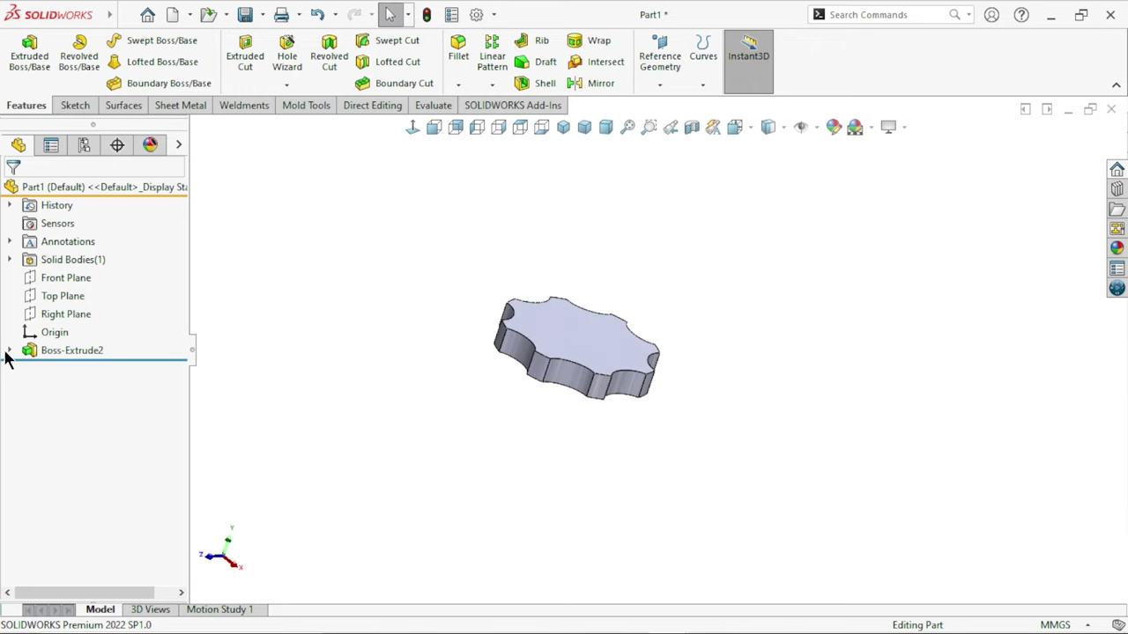
left_click(46, 348)
left_click(60, 301)
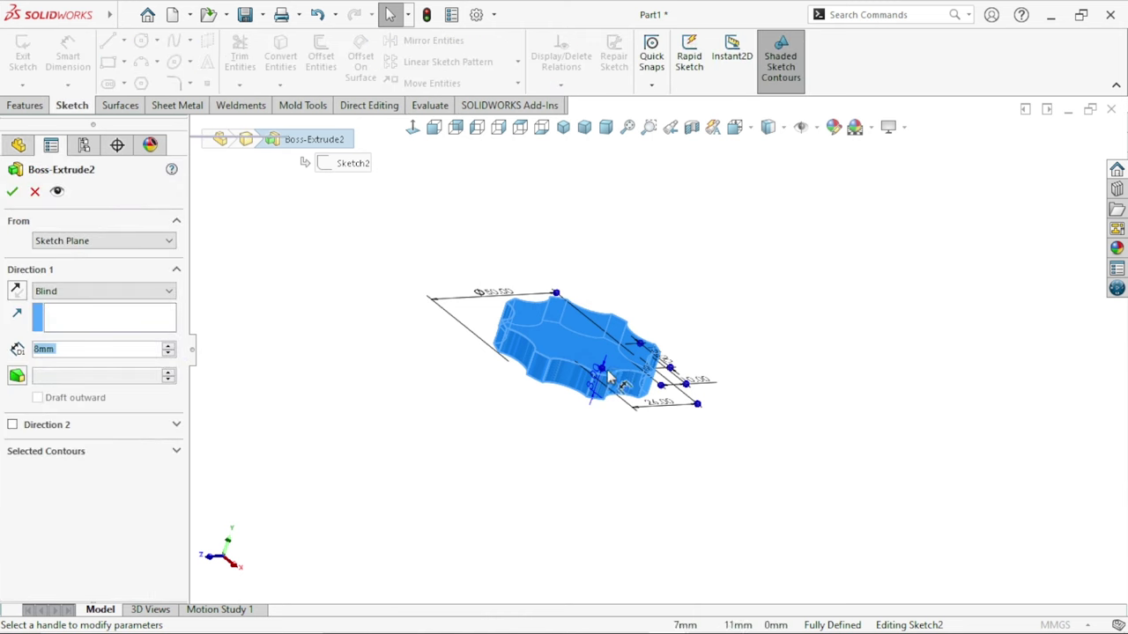
left_click(94, 350)
key("ctrl+a")
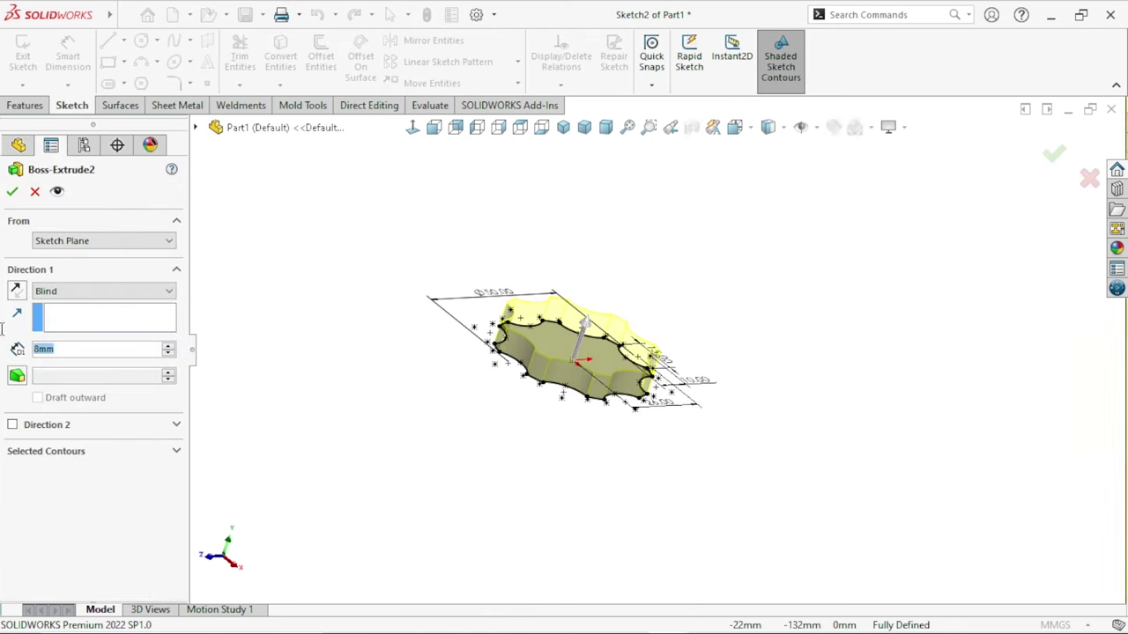
type("7")
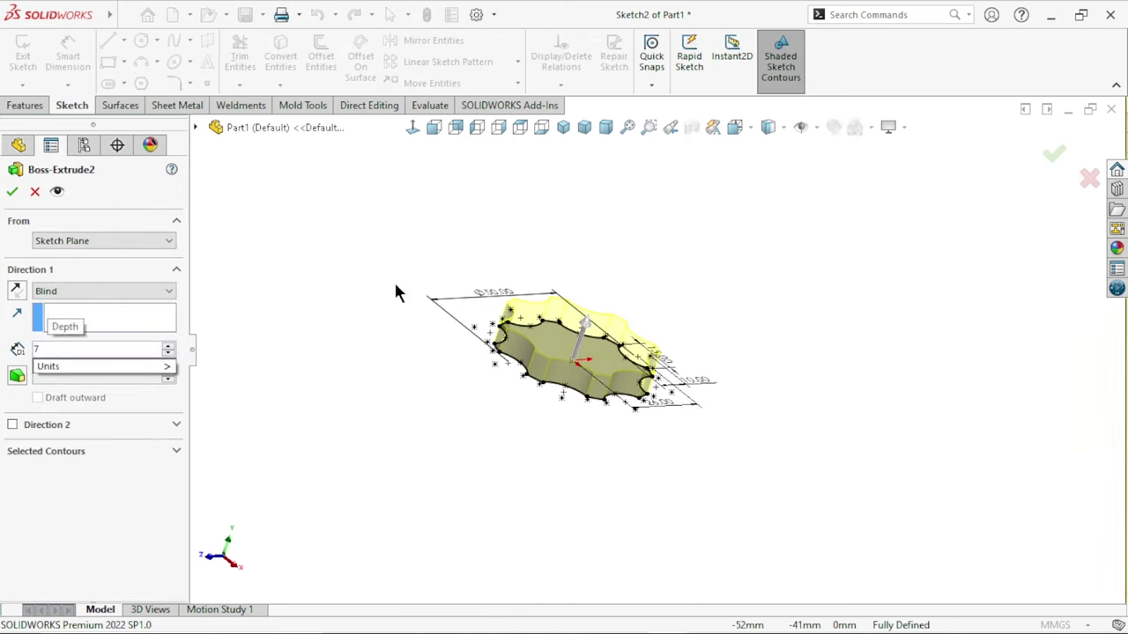
left_click(13, 191)
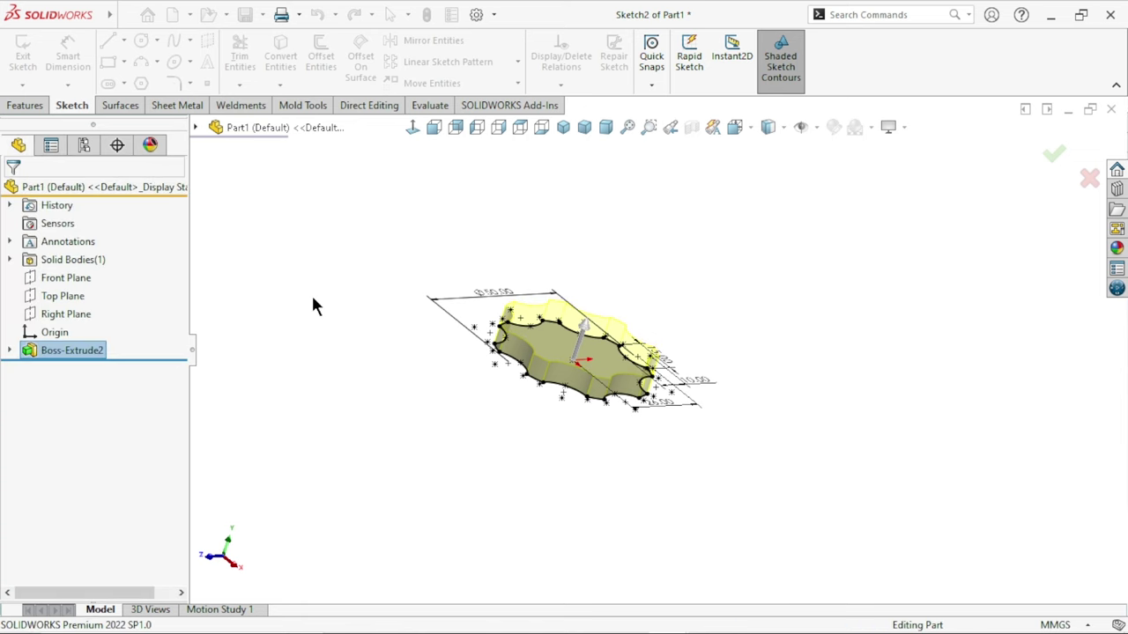
Step: In isometric view, start a new sketch on the disc's top face
middle_click_drag(670, 364, 640, 372)
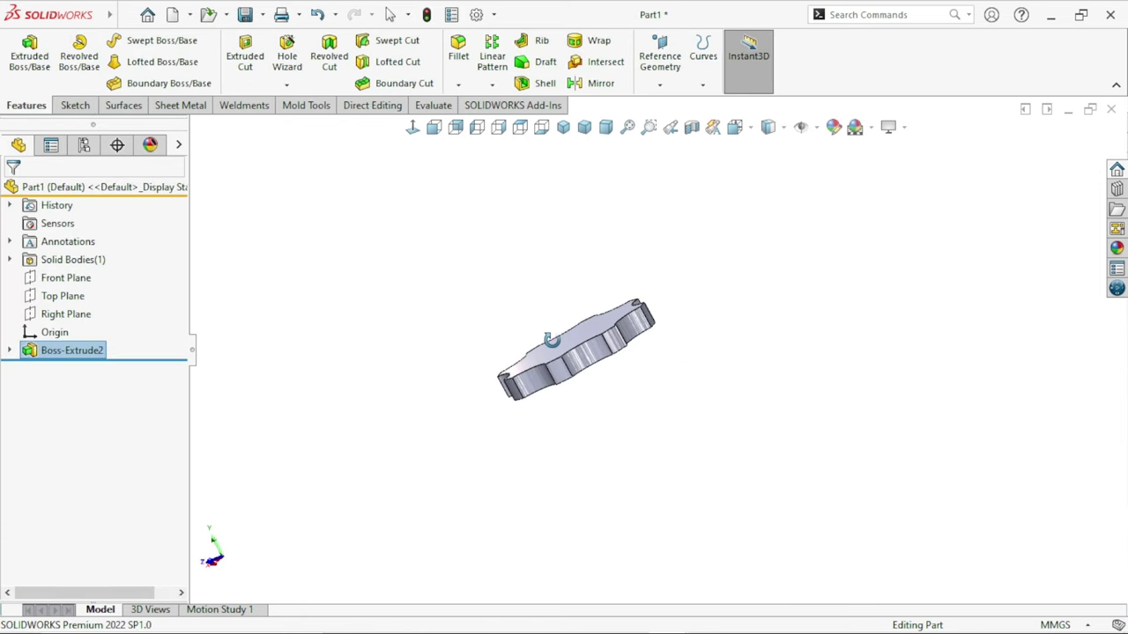
scroll(634, 361, "down", 3)
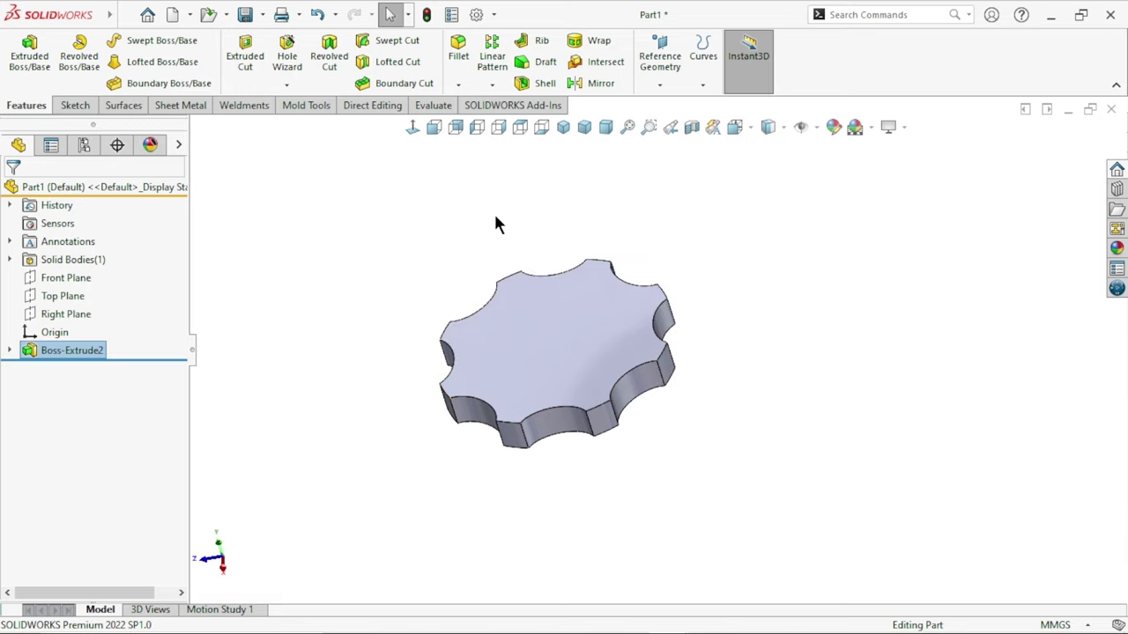
left_click(563, 129)
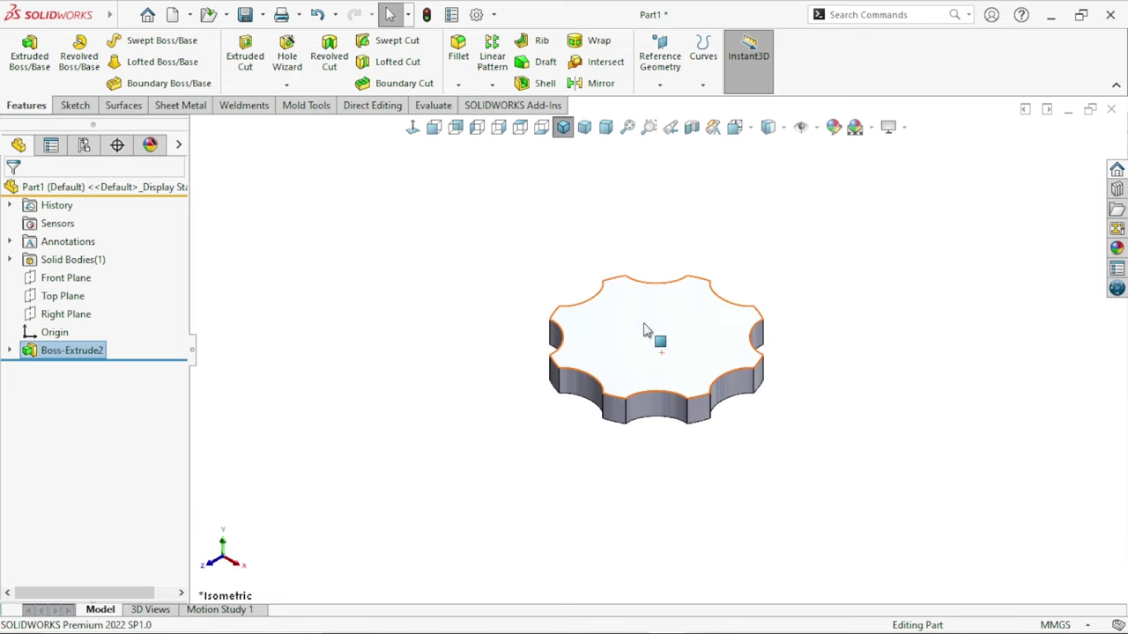
scroll(776, 346, "up", 2)
scroll(730, 367, "down", 2)
scroll(728, 355, "up", 1)
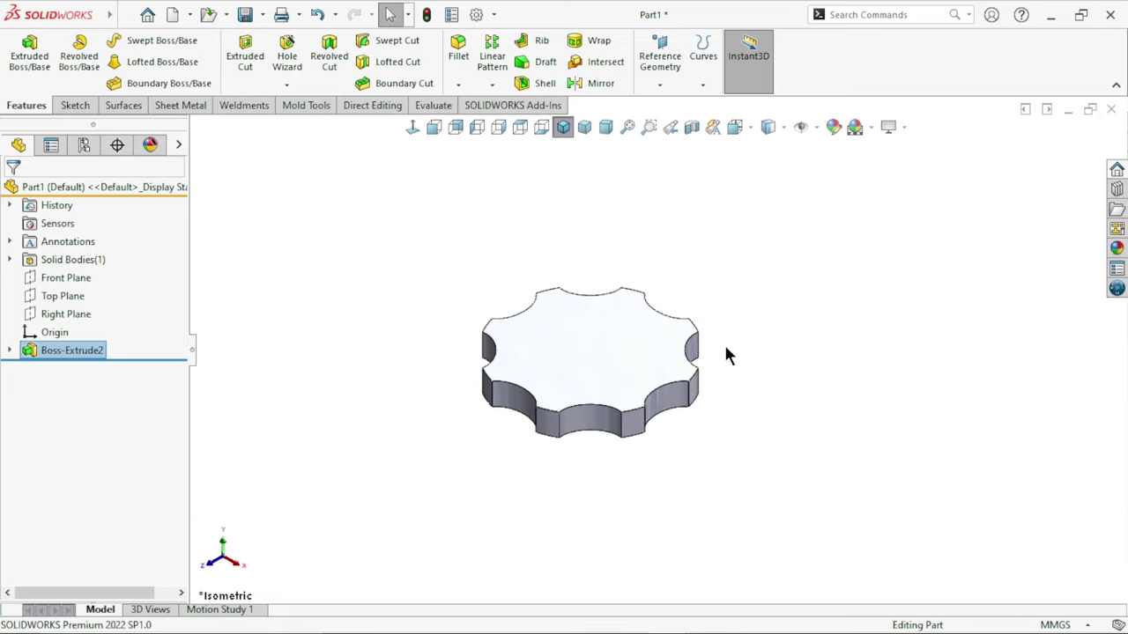
left_click(568, 377)
left_click(631, 325)
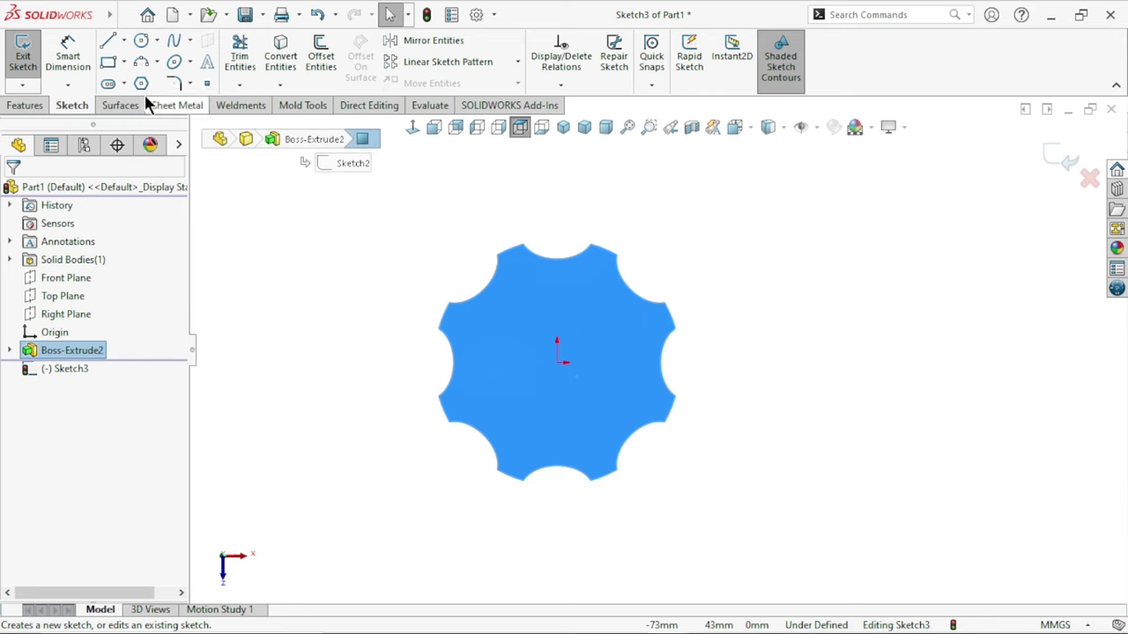
Step: Draw a circle at the disc centre and dimension its diameter to 16 mm
left_click(140, 41)
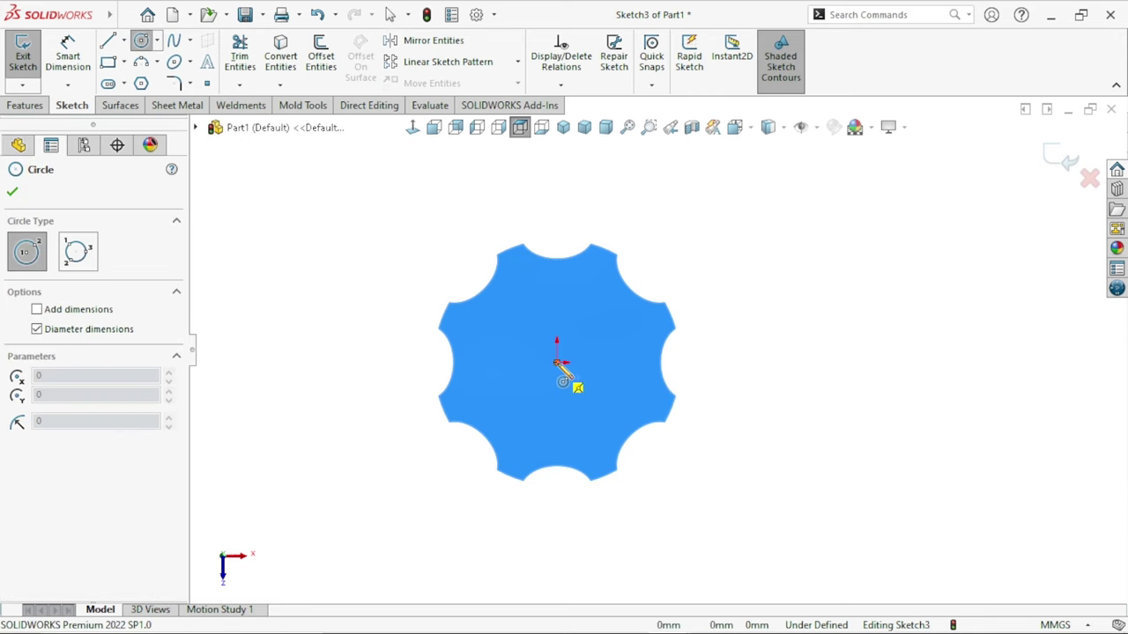
left_click(557, 362)
left_click(510, 374)
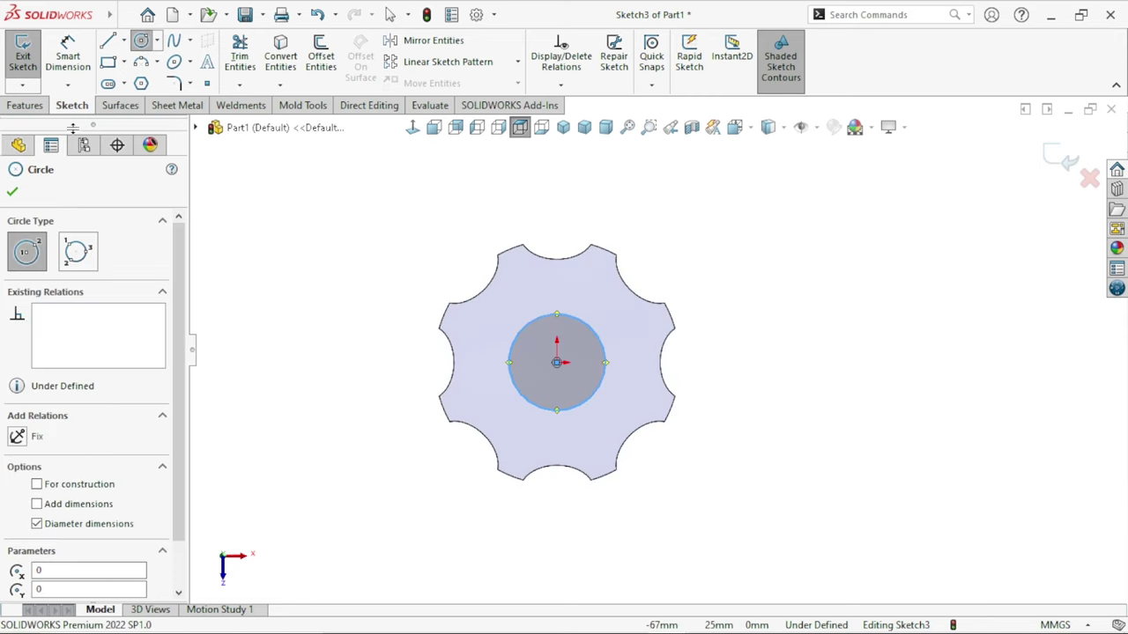
left_click(68, 54)
left_click(518, 363)
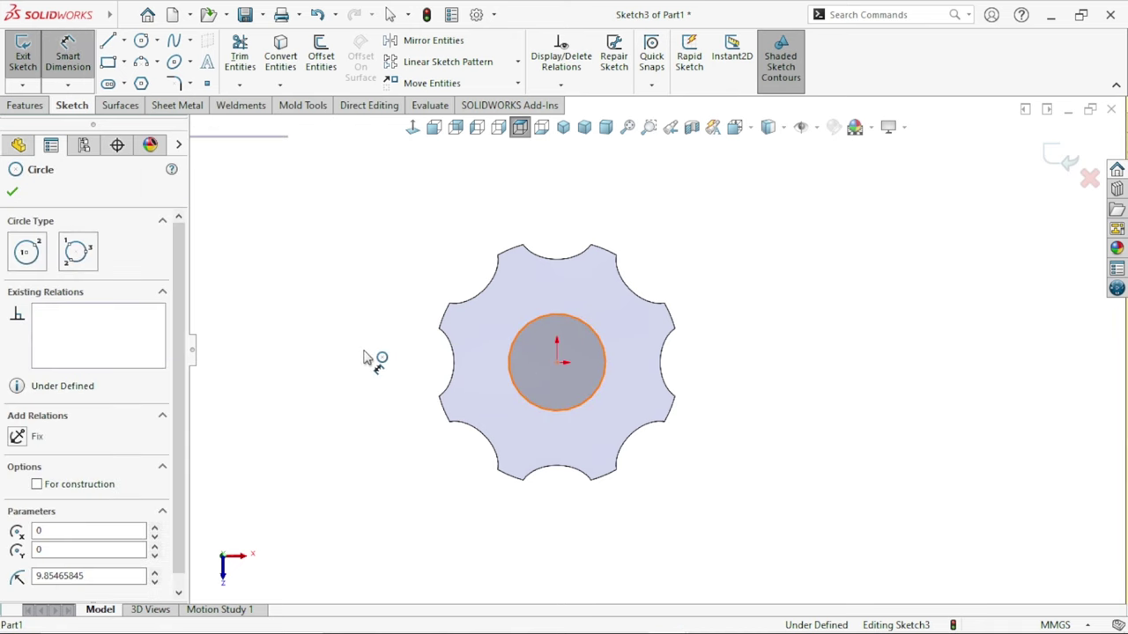
left_click(377, 359)
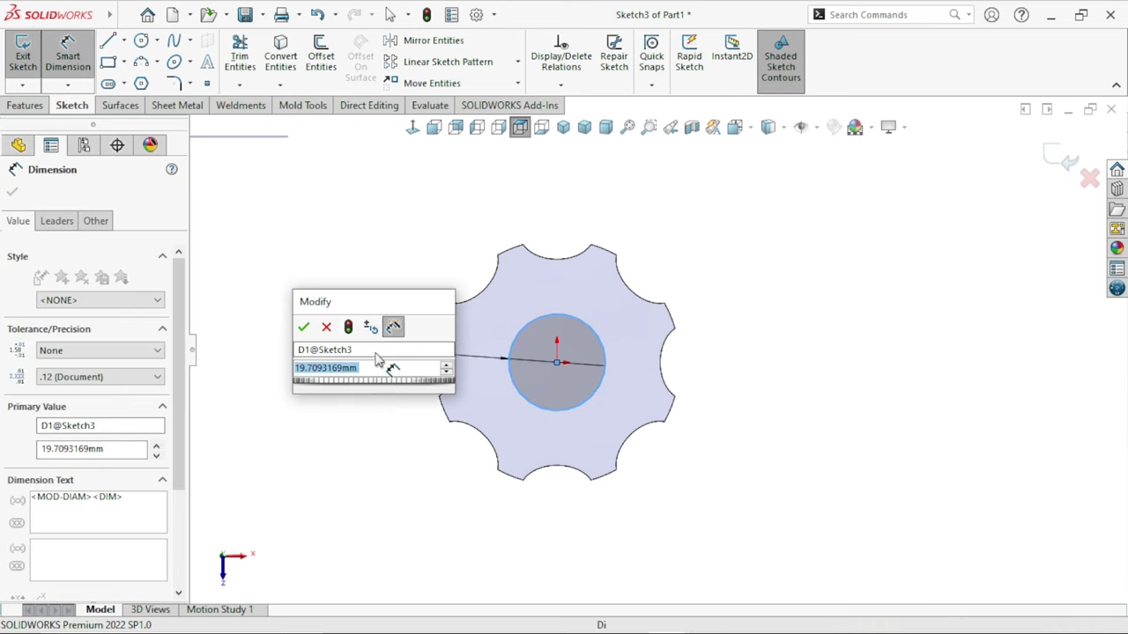
type("16")
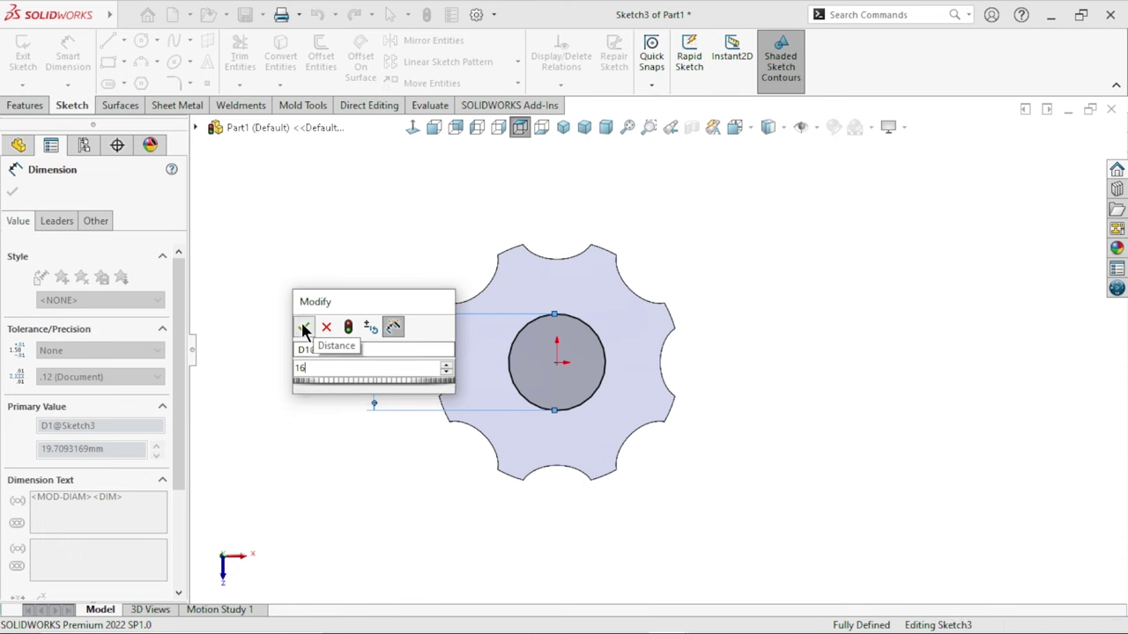
left_click(303, 326)
left_click(12, 192)
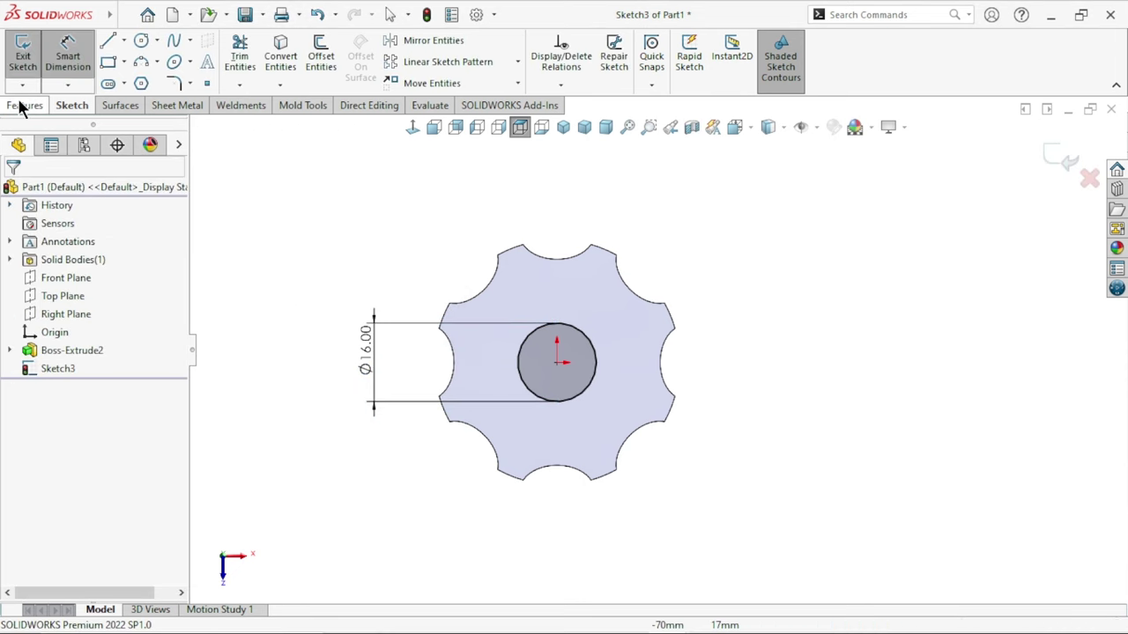
left_click(25, 105)
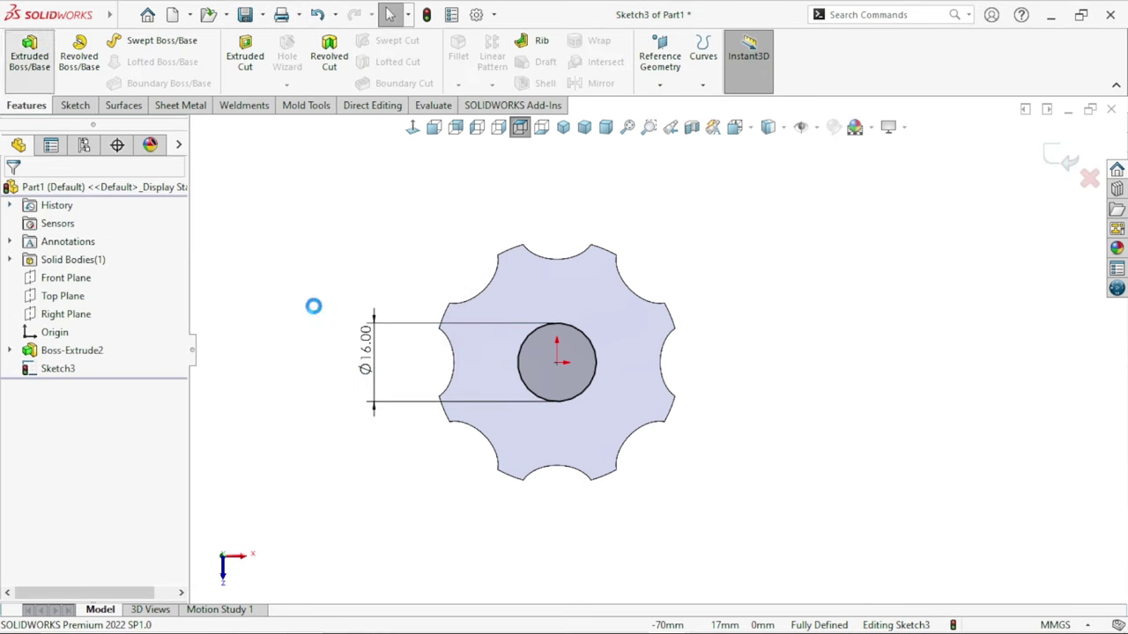
key("ctrl+7")
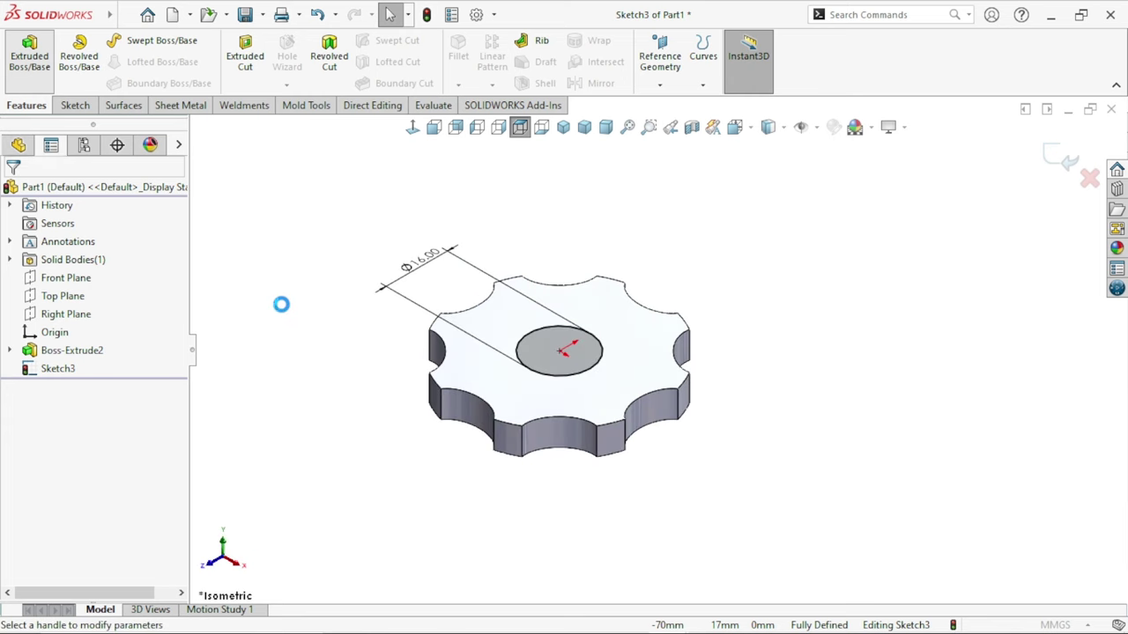
Step: Extrude the 16 mm circle 11 mm to form the hub
type("11")
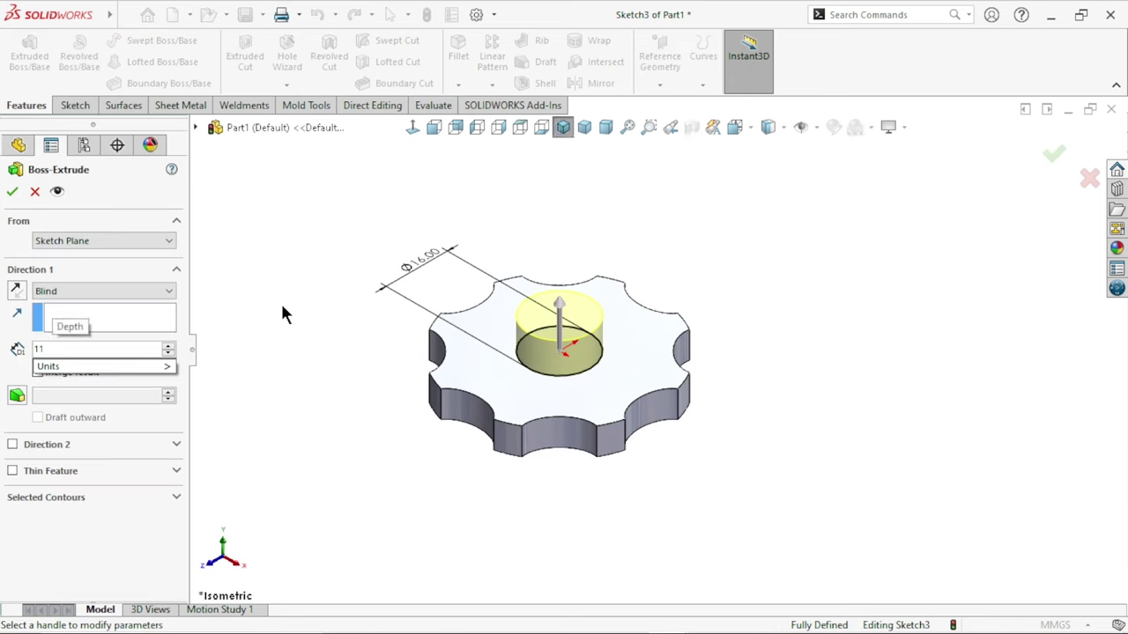
key("Return")
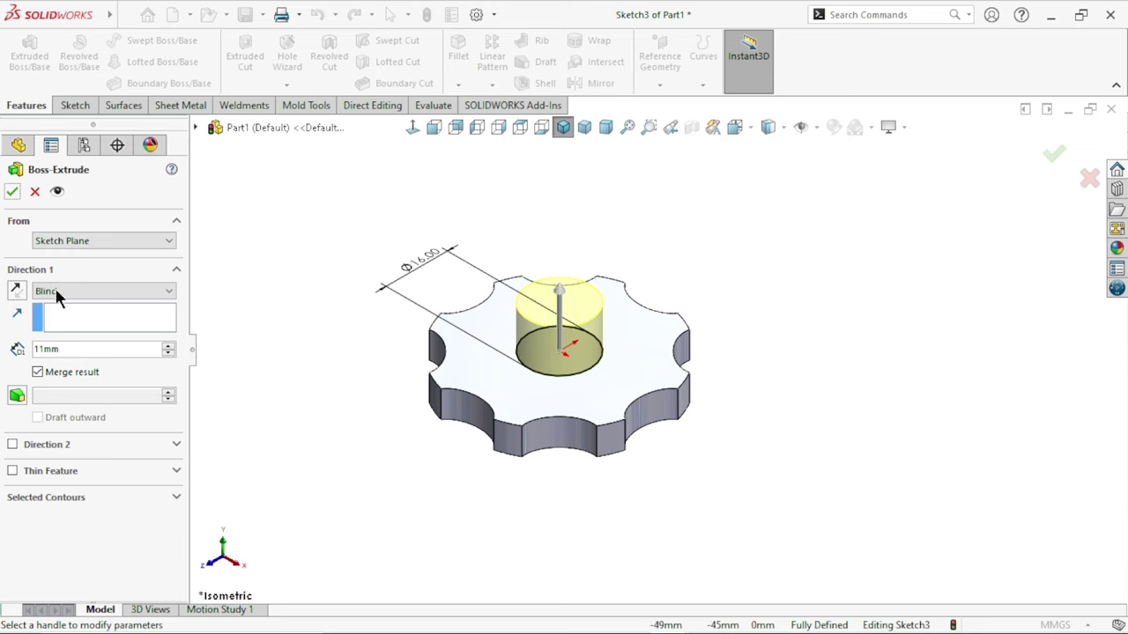
left_click(12, 193)
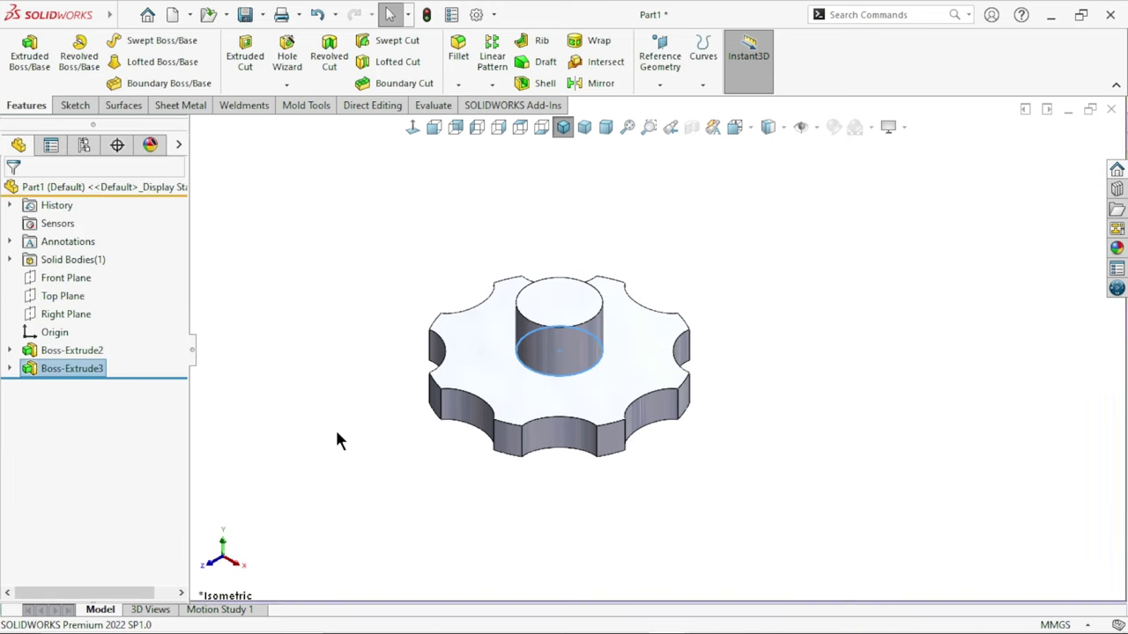
Step: Start a new sketch on the hub's top face
middle_click_drag(675, 372, 658, 405)
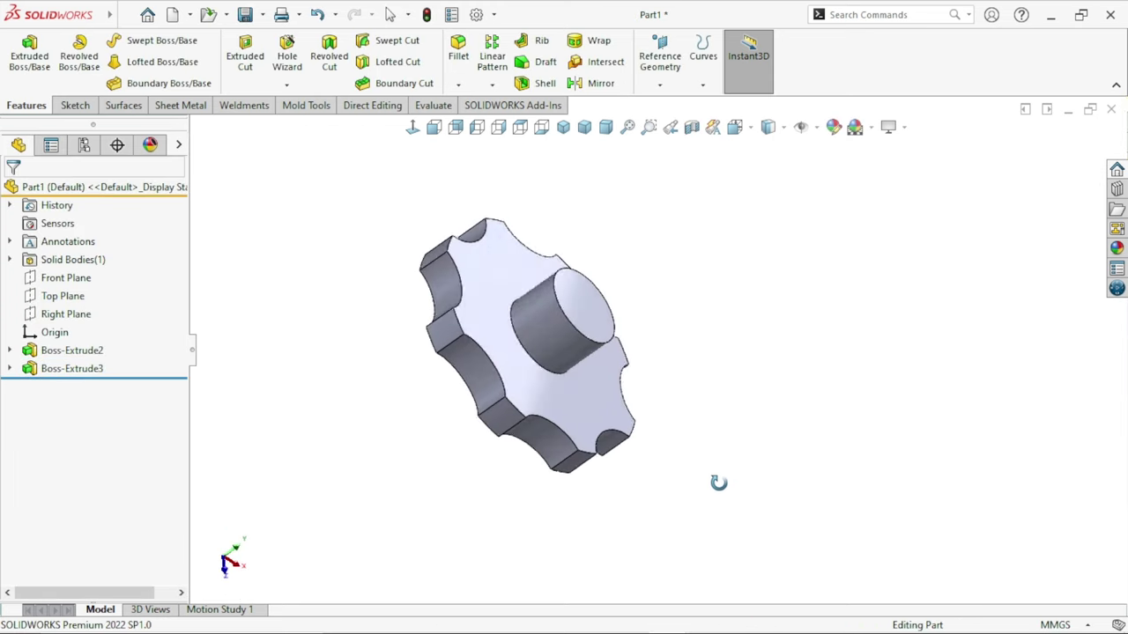
left_click(568, 290)
left_click(624, 242)
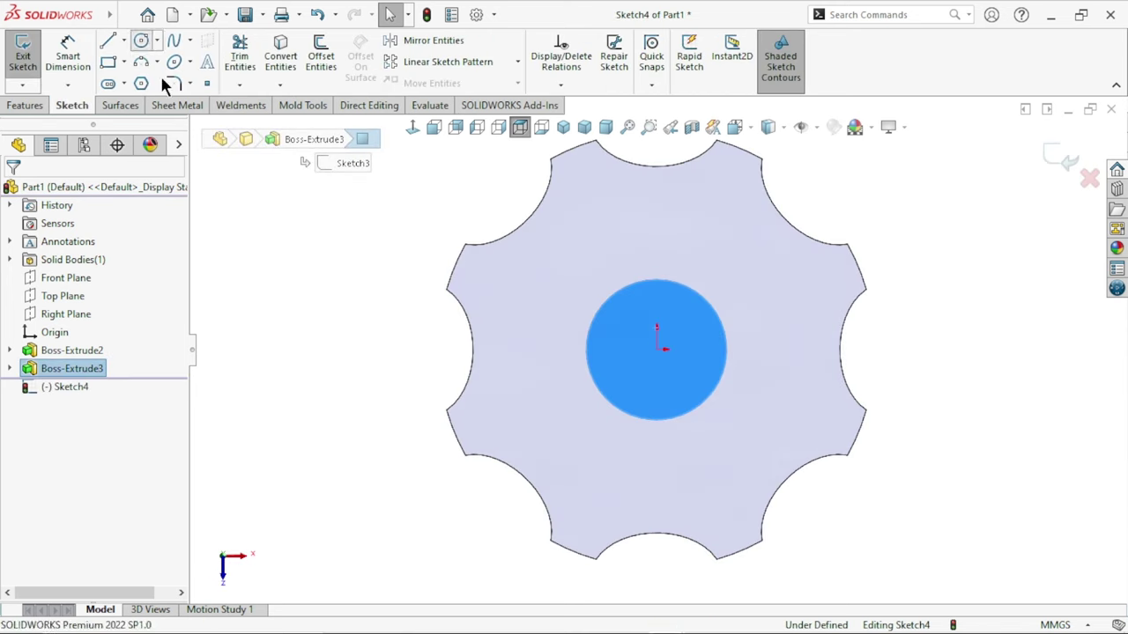
Step: Sketch a circle at the hub centre and dimension it to 8 mm diameter
left_click(658, 350)
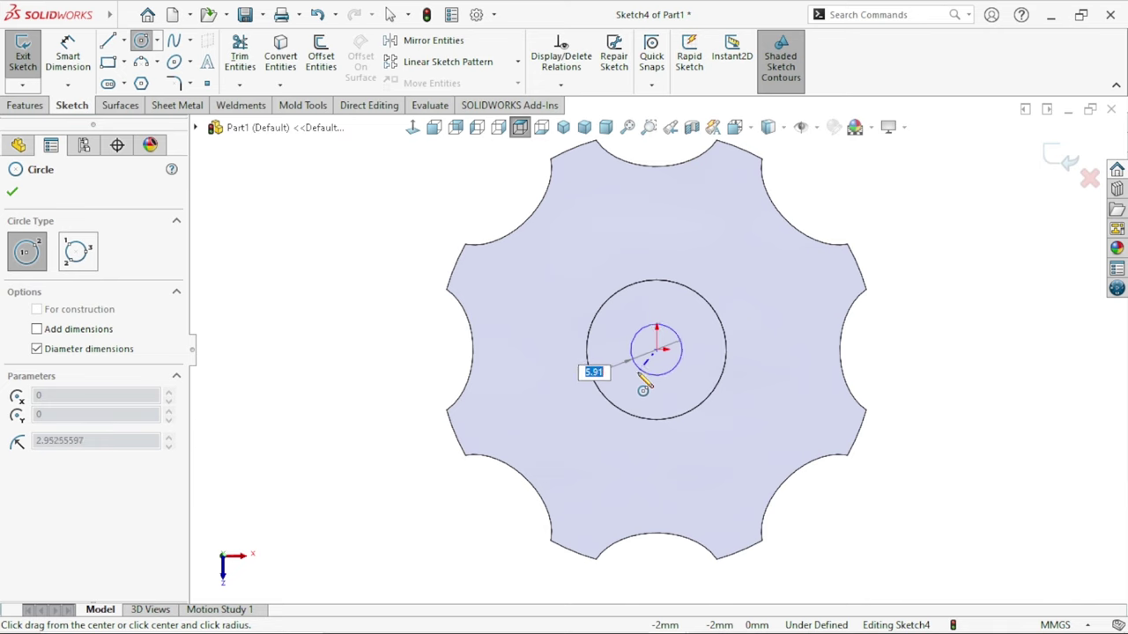
left_click(635, 372)
left_click(52, 62)
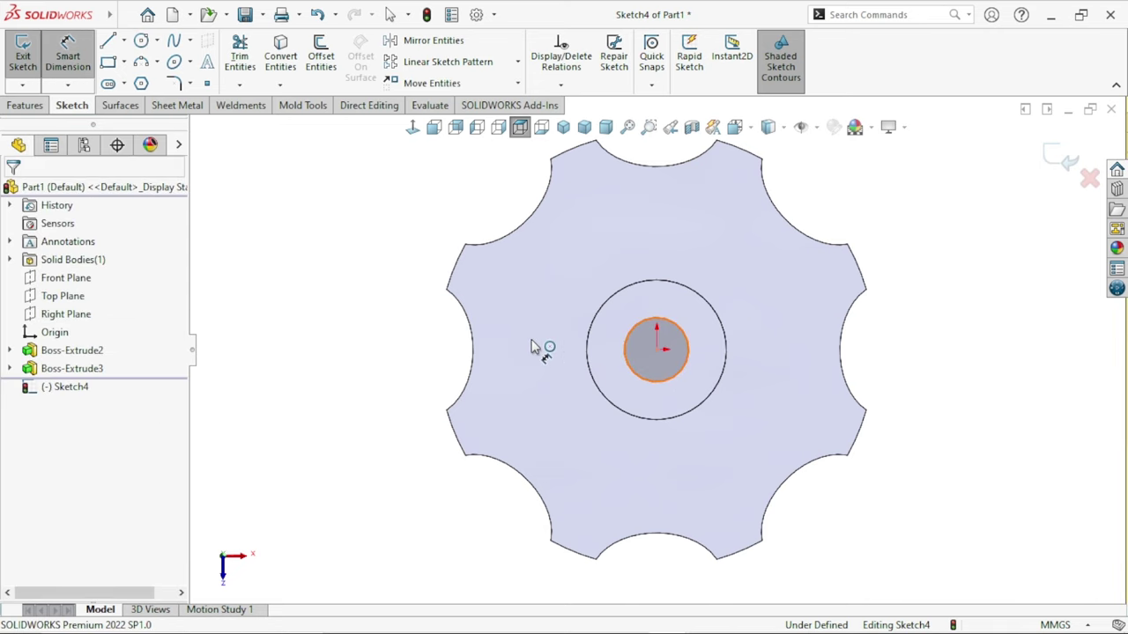
left_click(628, 342)
left_click(528, 348)
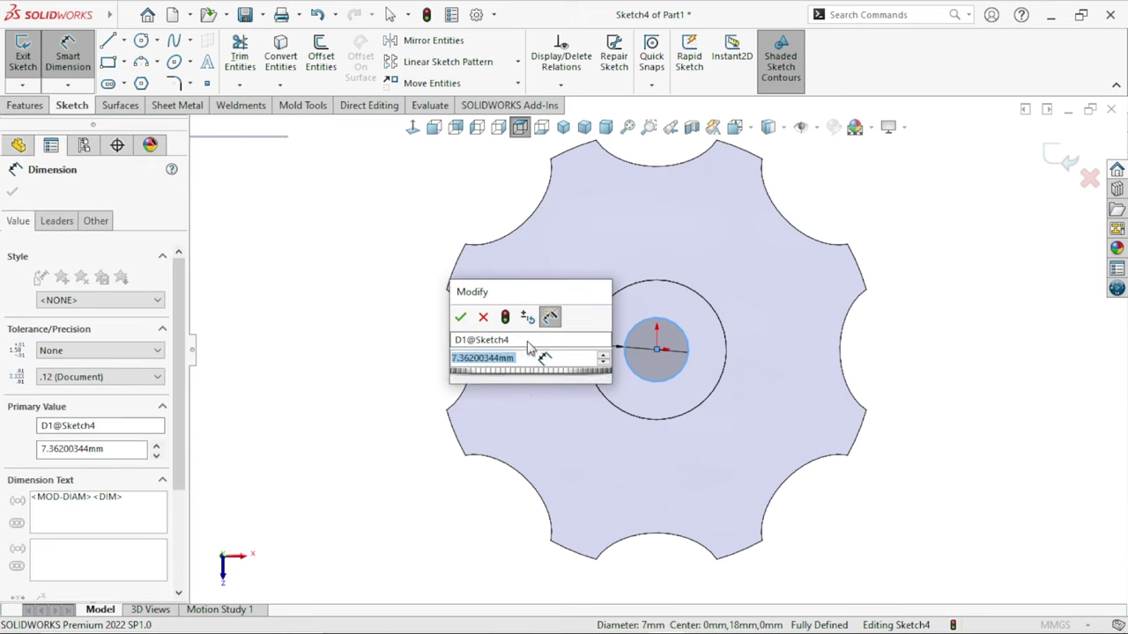
type("8")
key("Return")
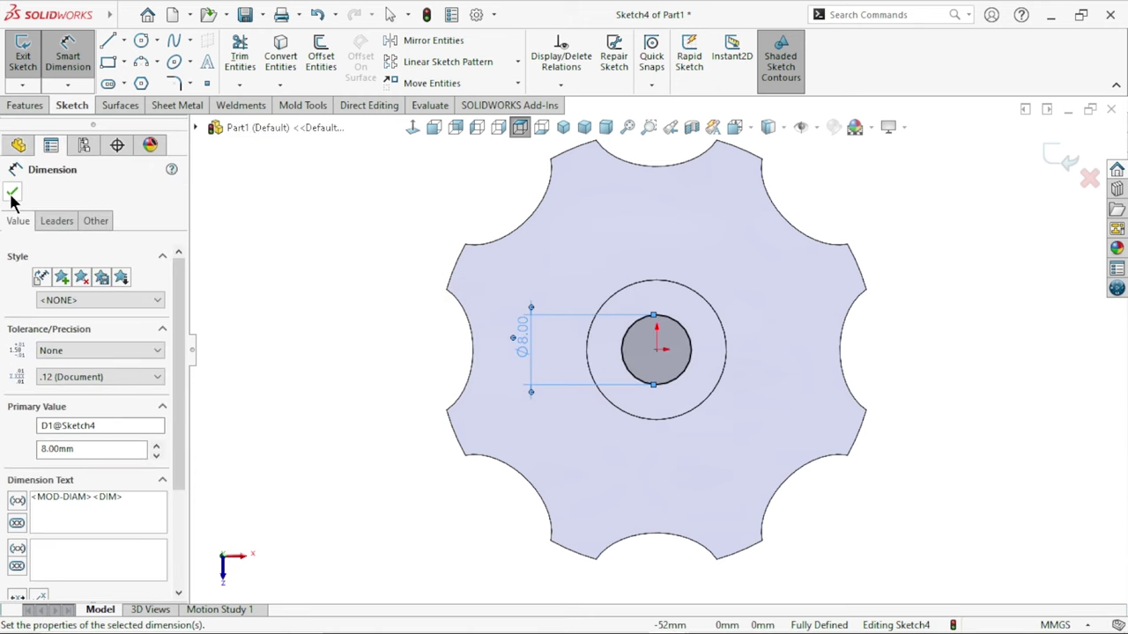
left_click(12, 191)
Step: Extrude-cut the 8 mm circle Through All – Both as Cut-Extrude1
left_click(36, 107)
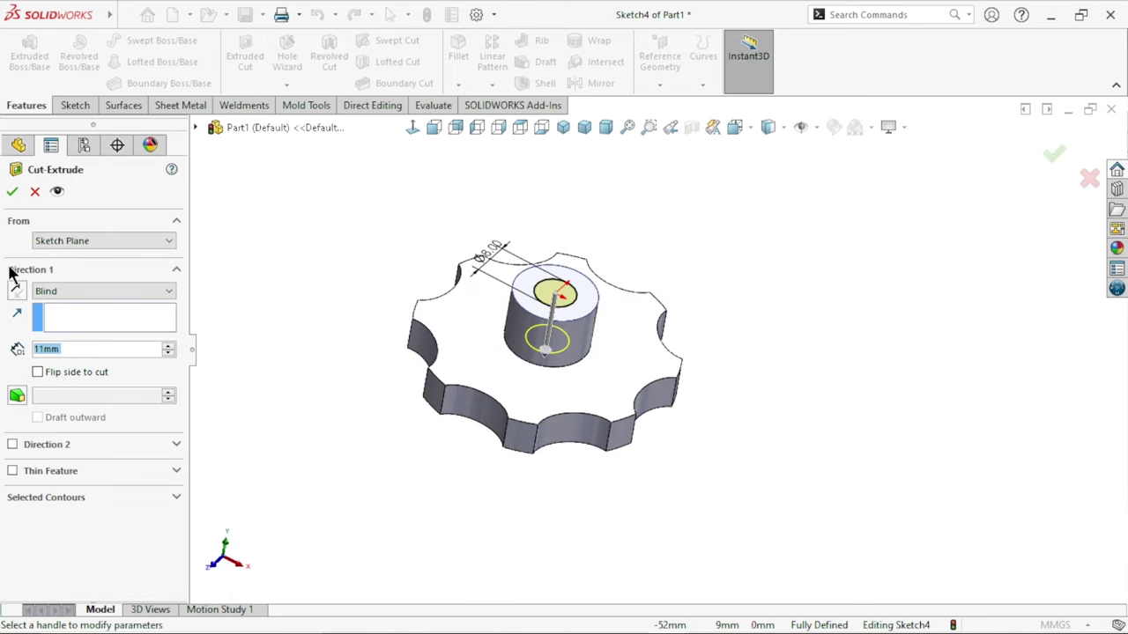
left_click(88, 296)
left_click(158, 326)
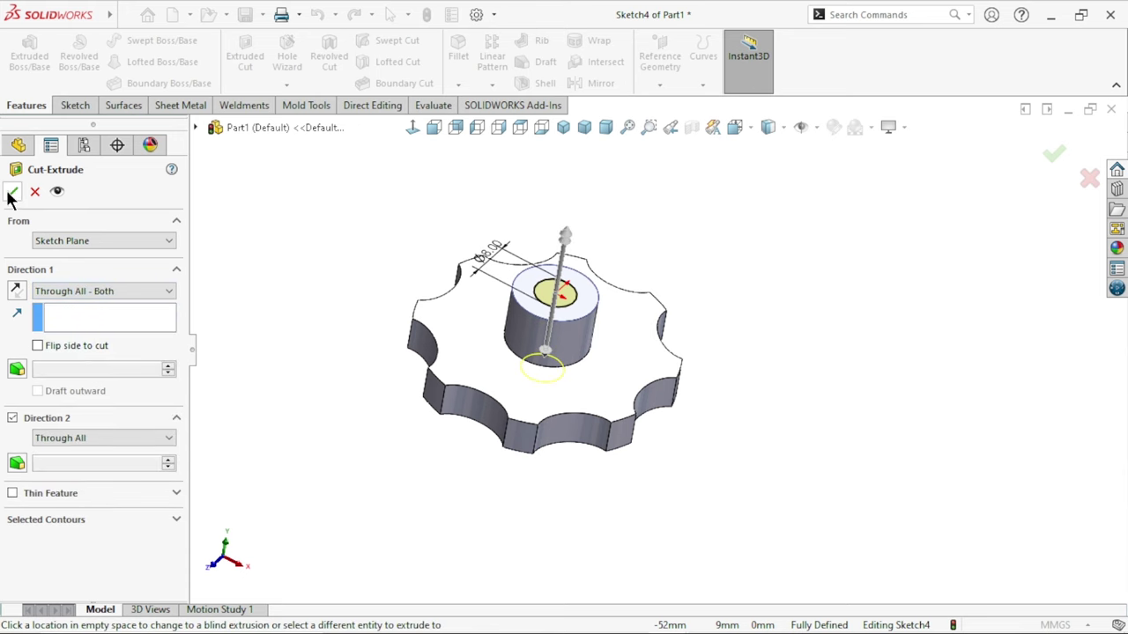
key("Return")
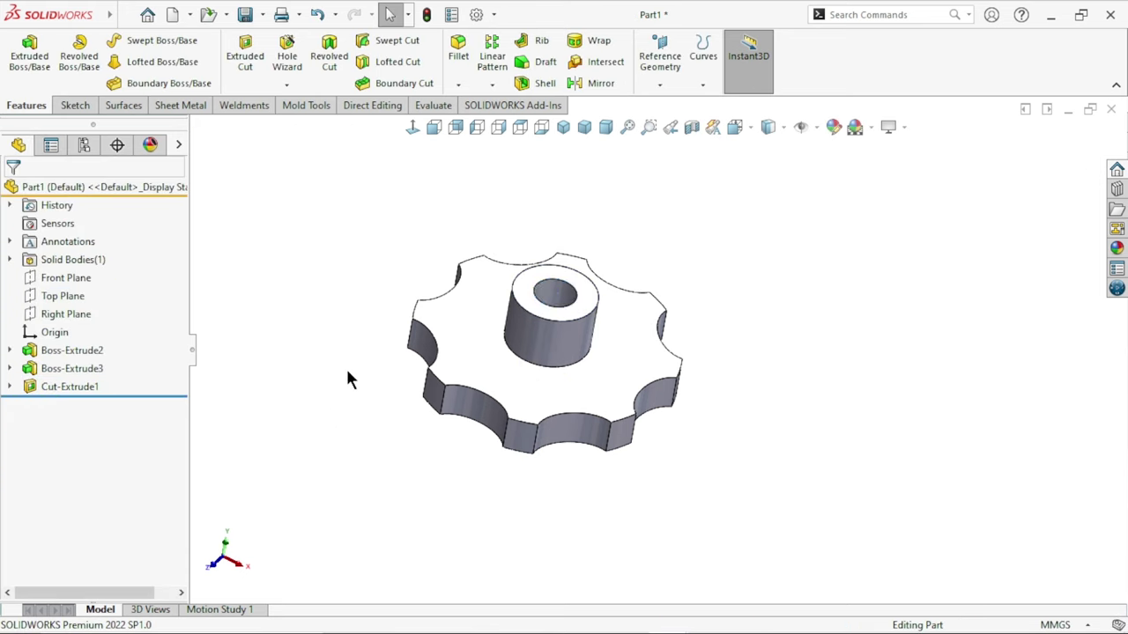
mouse_move(347, 370)
middle_mouse_down()
mouse_move(539, 388)
mouse_move(375, 370)
mouse_move(353, 458)
middle_mouse_up()
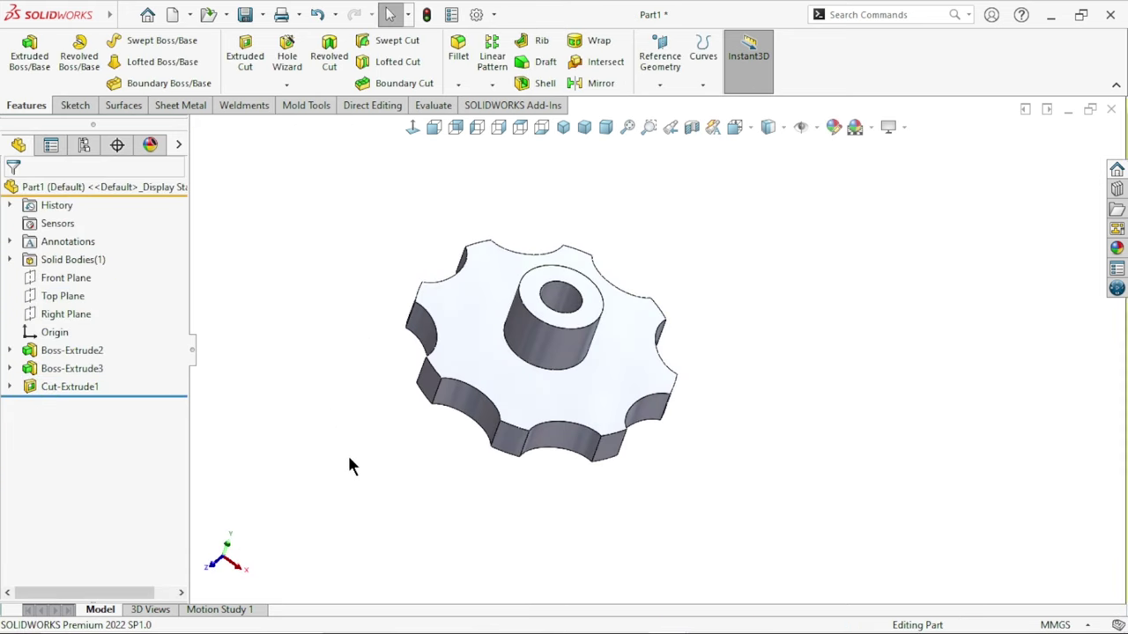
Step: Chamfer the hub's front outer circular edge at 0.5 mm × 45° as Chamfer1
scroll(584, 443, "up", 2)
scroll(736, 388, "down", 1)
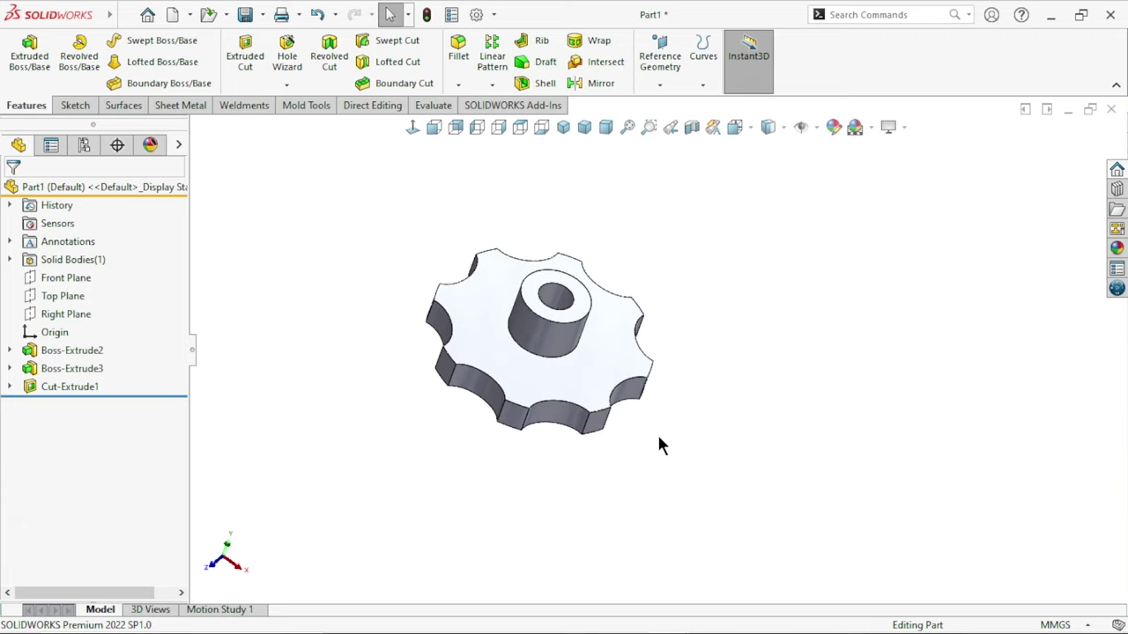
scroll(634, 405, "up", 1)
scroll(652, 335, "down", 3)
mouse_move(667, 309)
middle_mouse_down()
mouse_move(637, 370)
mouse_move(507, 181)
middle_mouse_up()
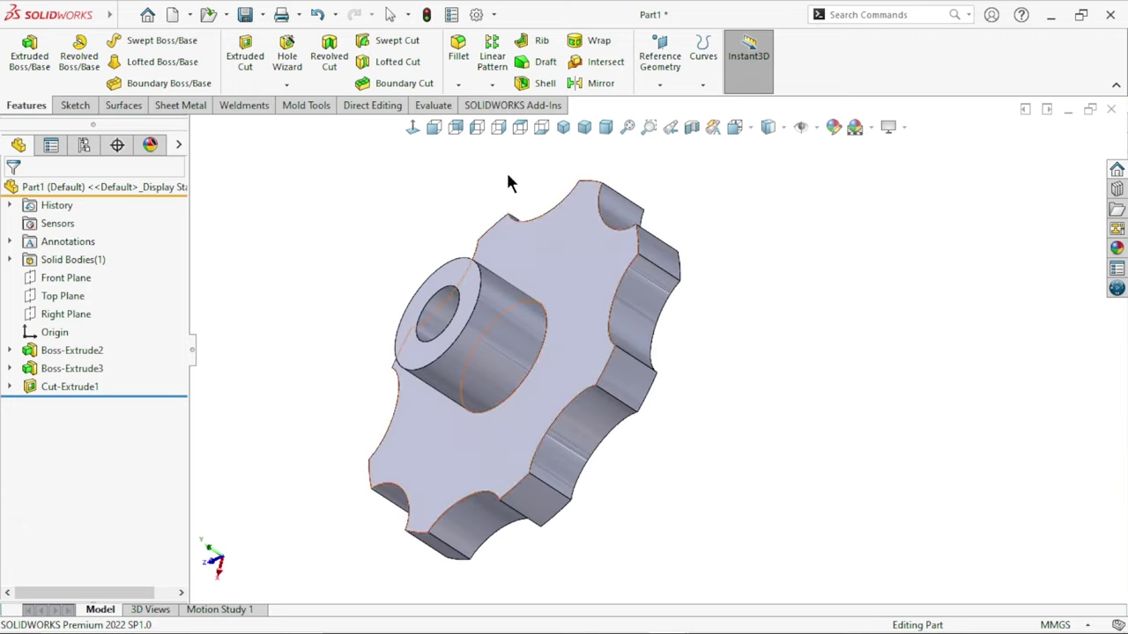
left_click(458, 85)
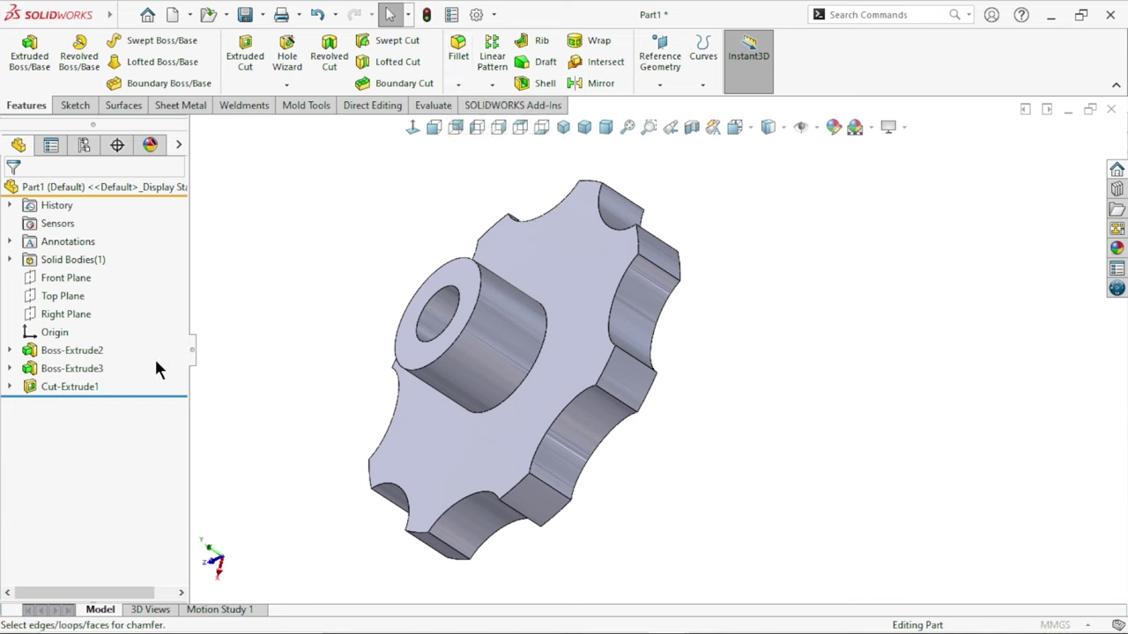
type("10mm")
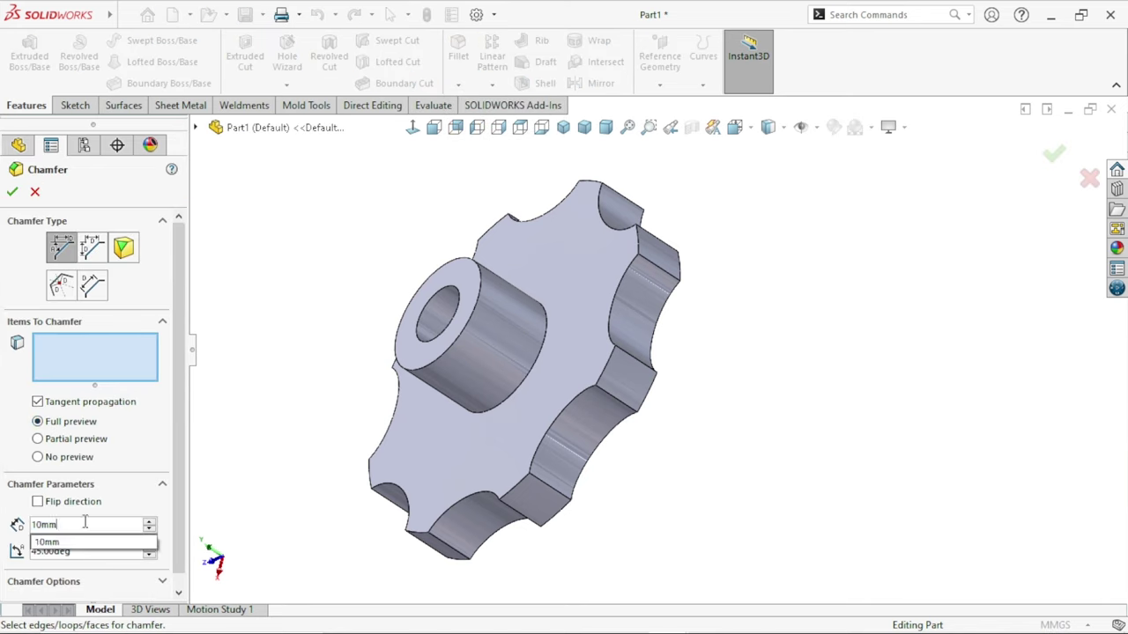
type("0.5")
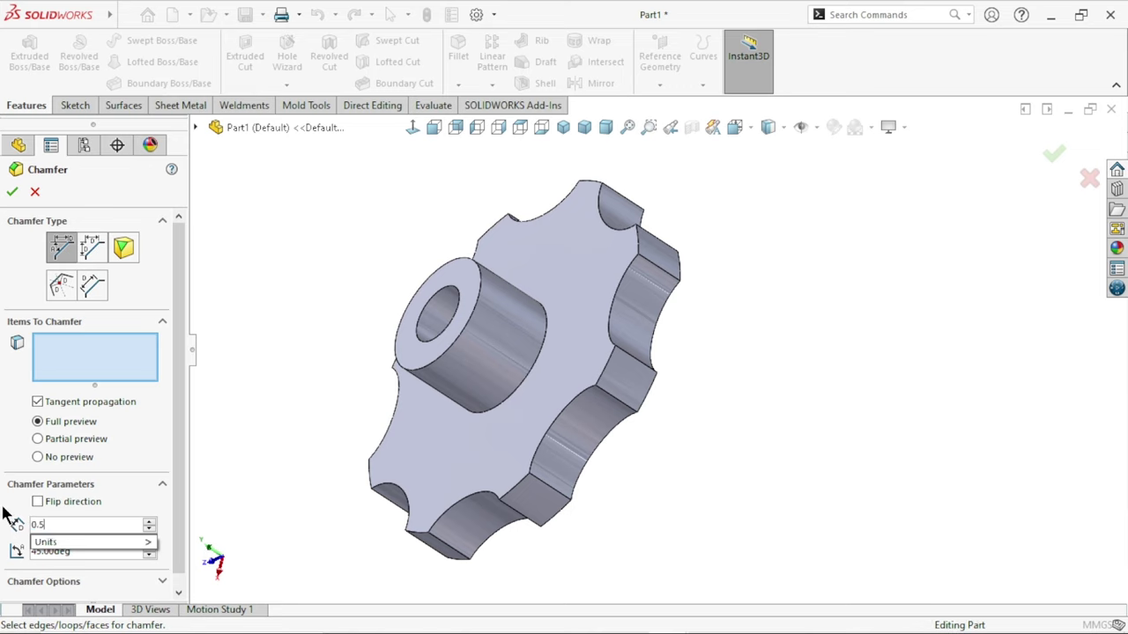
key("Return")
left_click(480, 301)
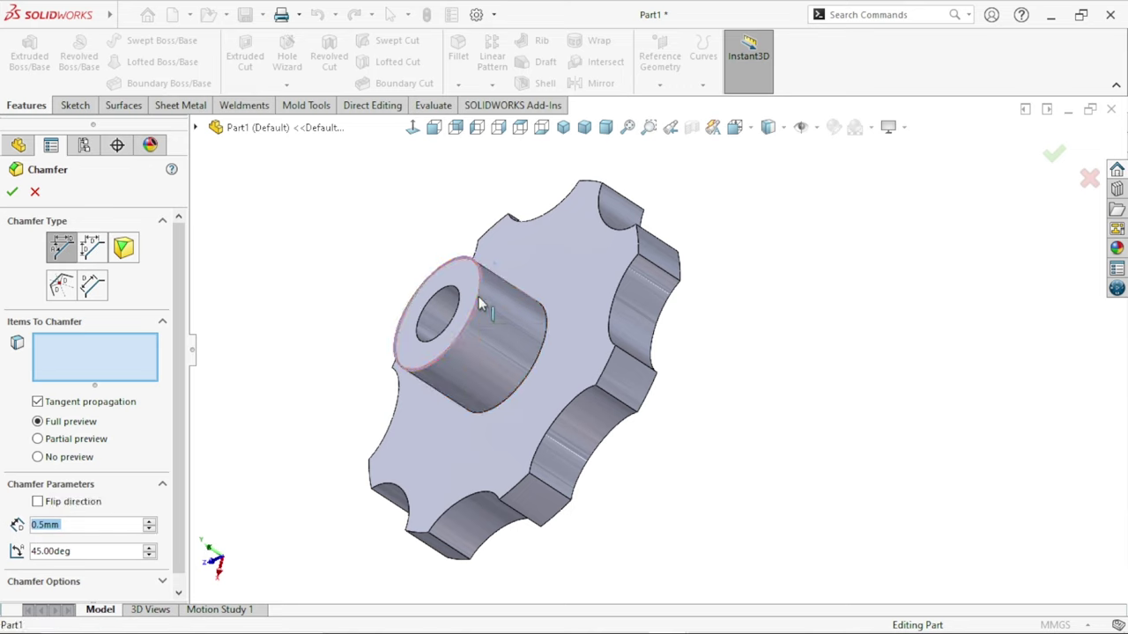
left_click(10, 193)
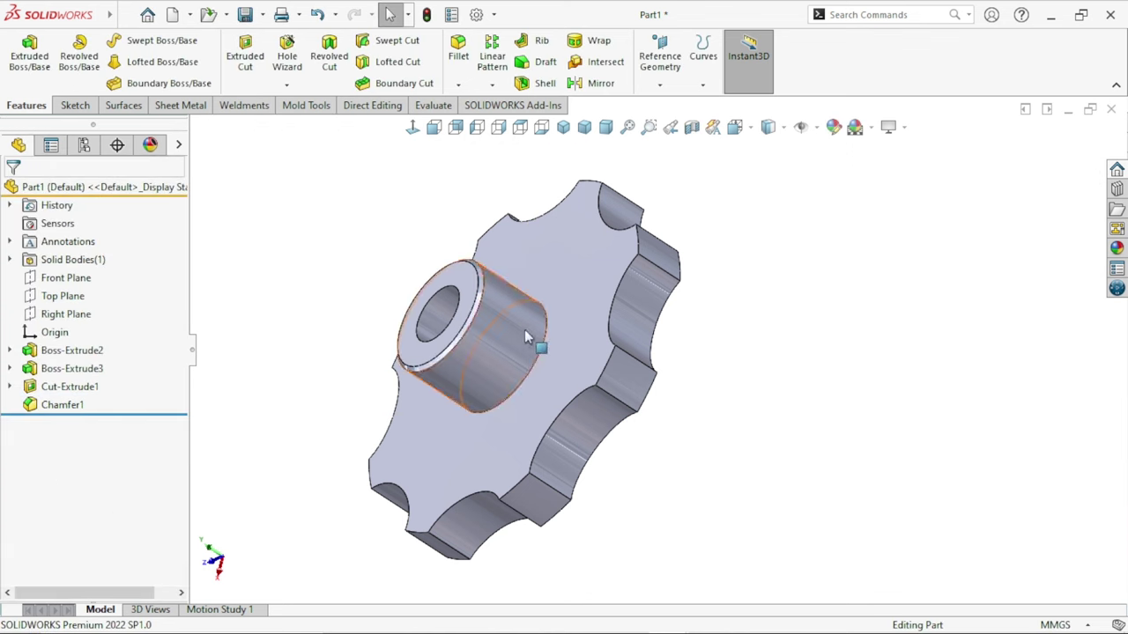
mouse_move(527, 333)
middle_mouse_down()
mouse_move(772, 431)
mouse_move(544, 184)
middle_mouse_up()
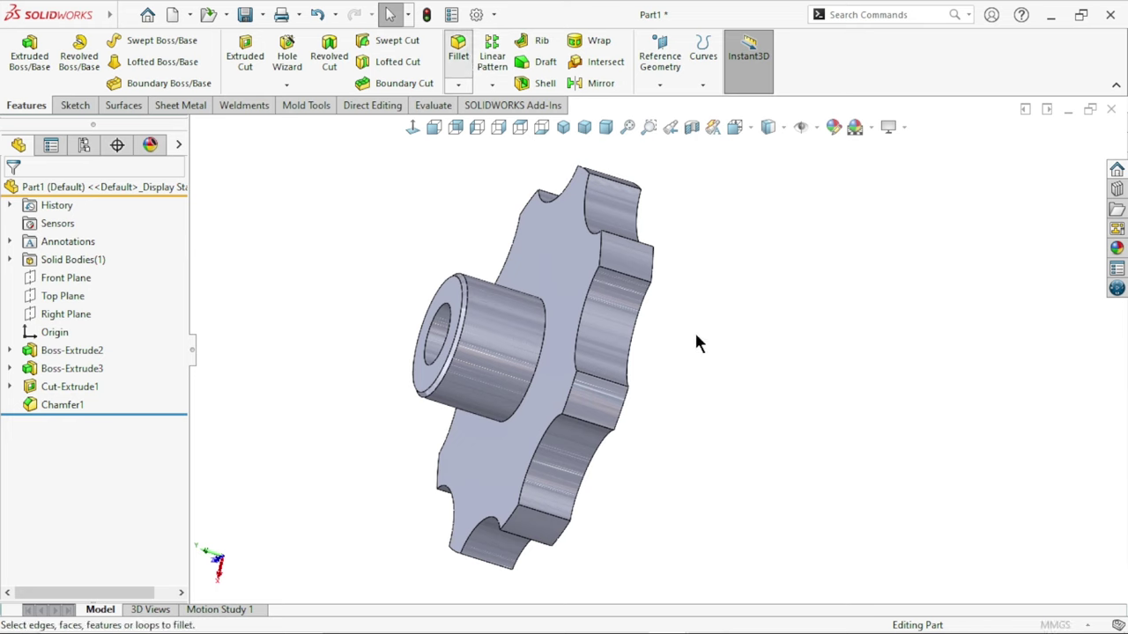
Step: Start a 1 mm fillet and select the whole notched outline loop on the disc's front face
left_click(78, 526)
type("10mm")
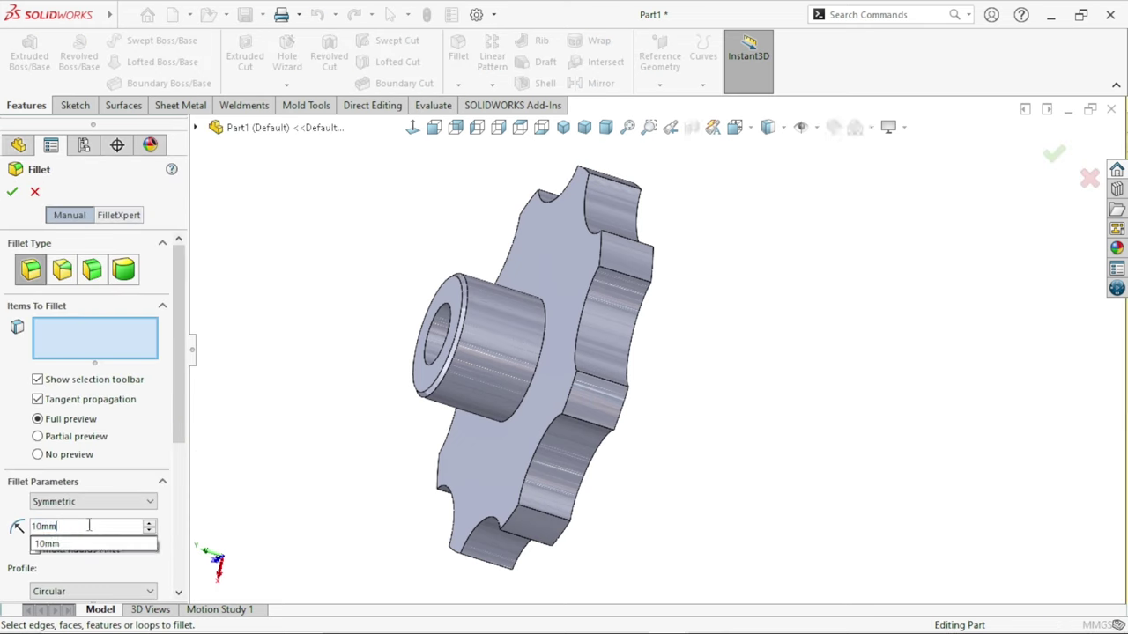
left_click_drag(89, 525, 40, 525)
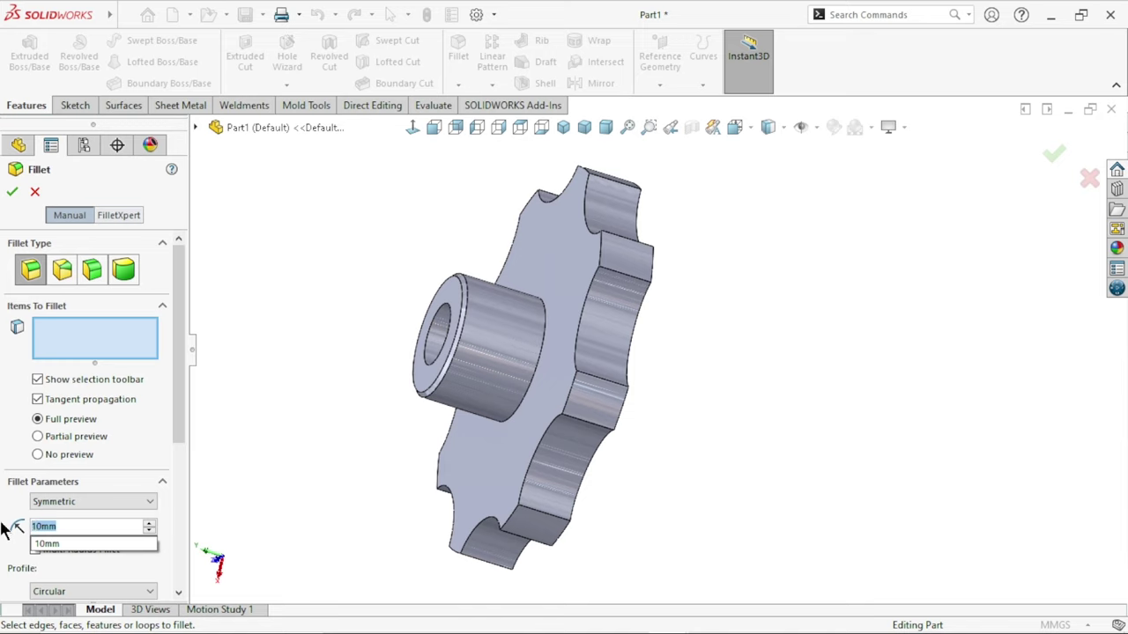
type("1")
key("Return")
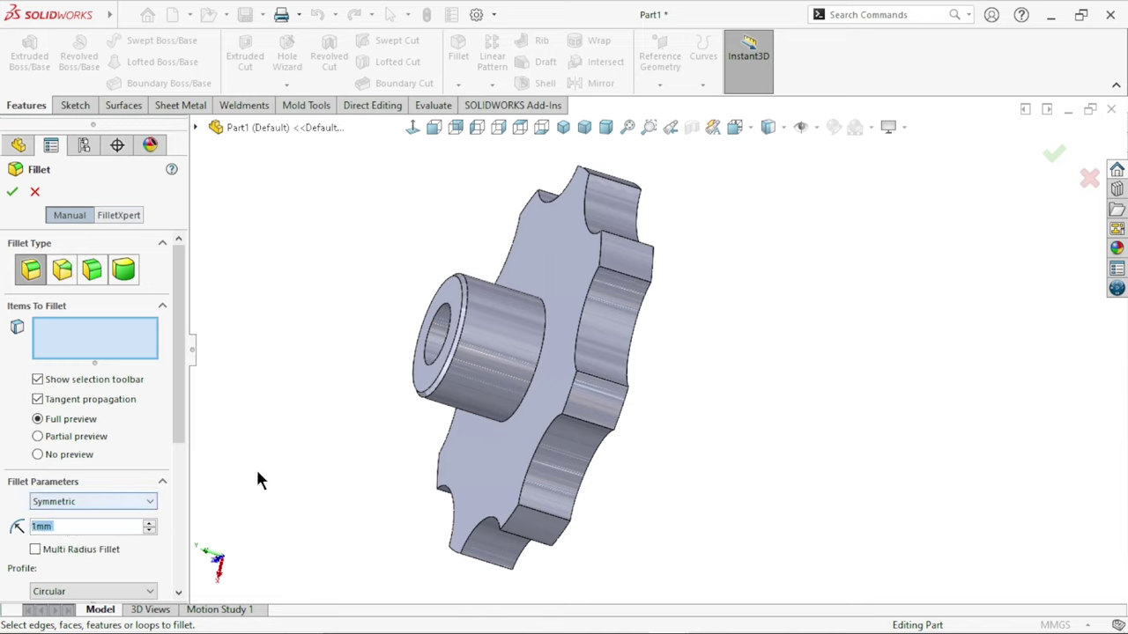
middle_click_drag(256, 480, 665, 344)
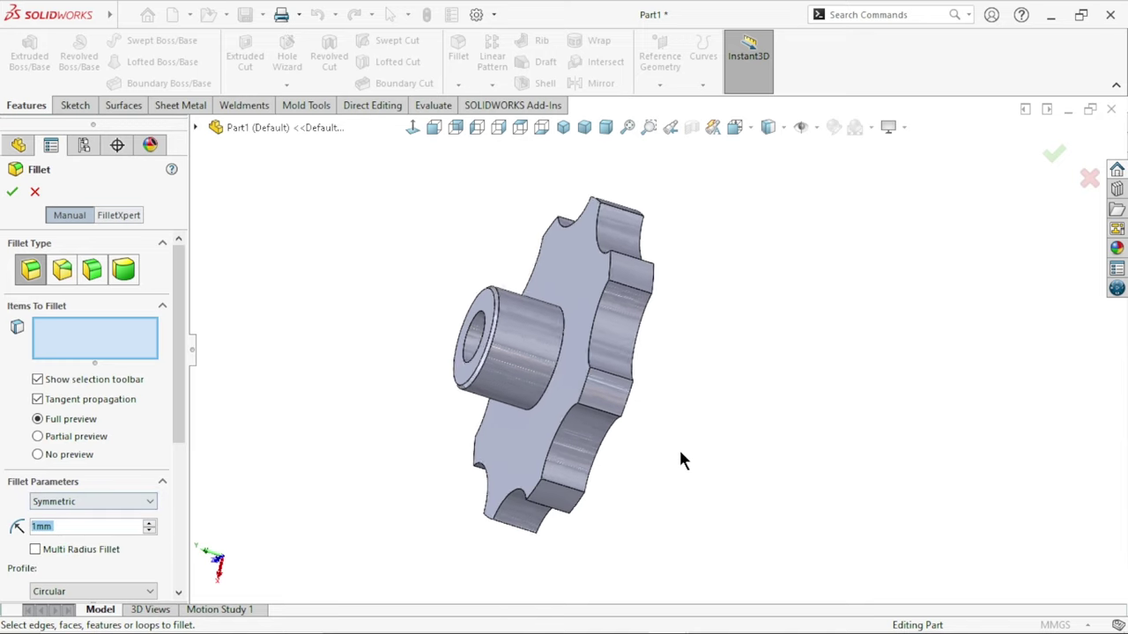
left_click(586, 290)
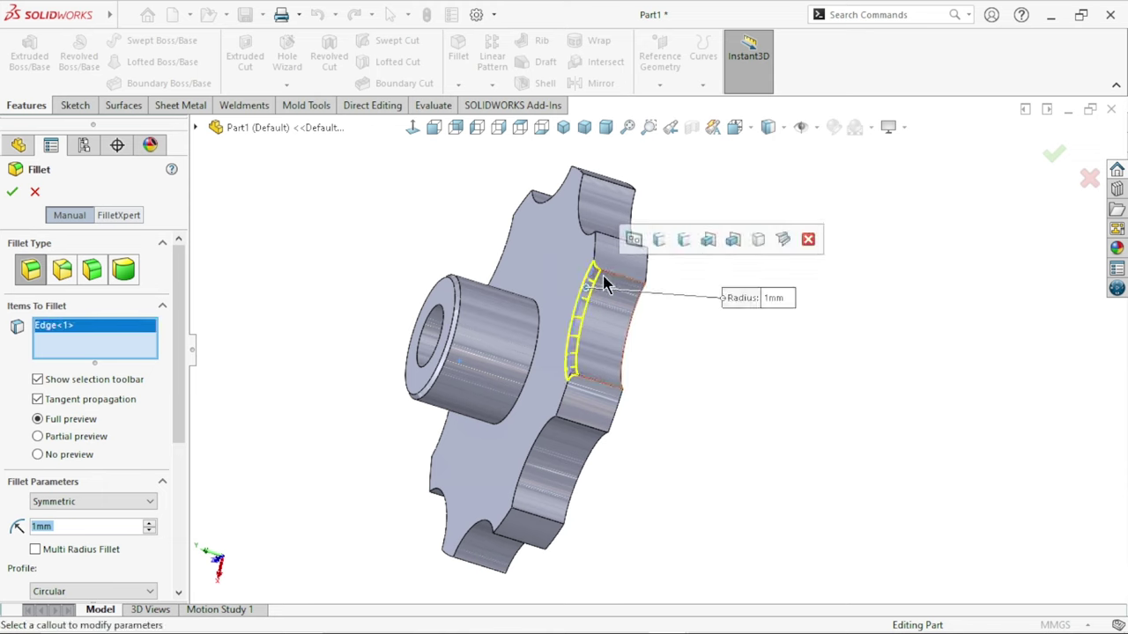
left_click(633, 240)
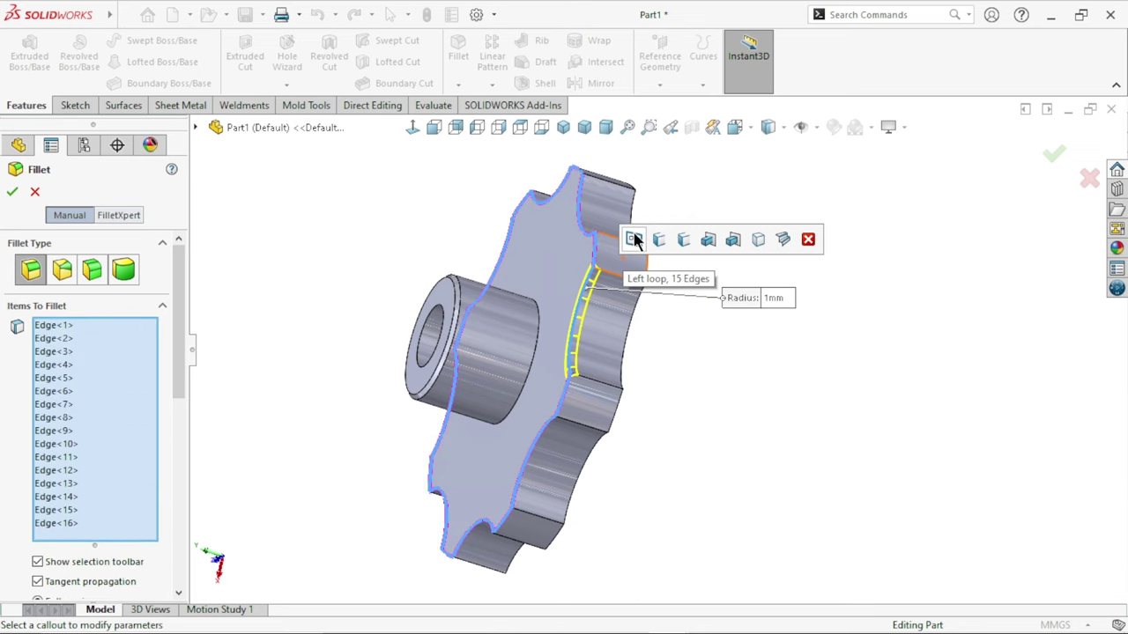
Step: Add the back-face notched outline loop and apply the 1 mm fillet to both outlines
middle_click_drag(710, 365, 667, 344)
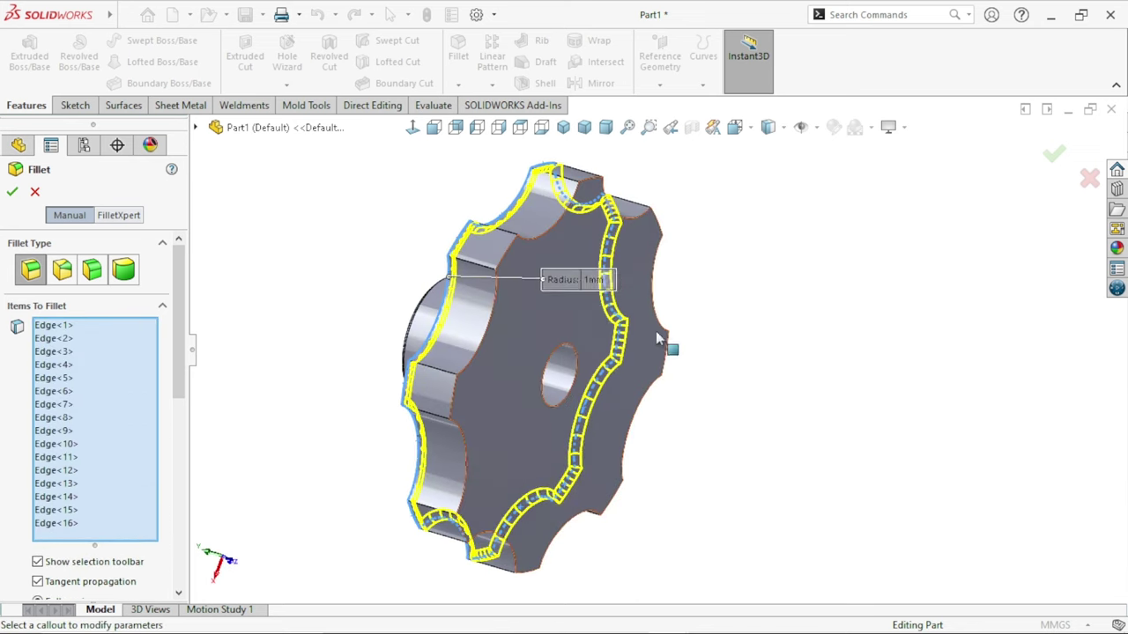
left_click(536, 231)
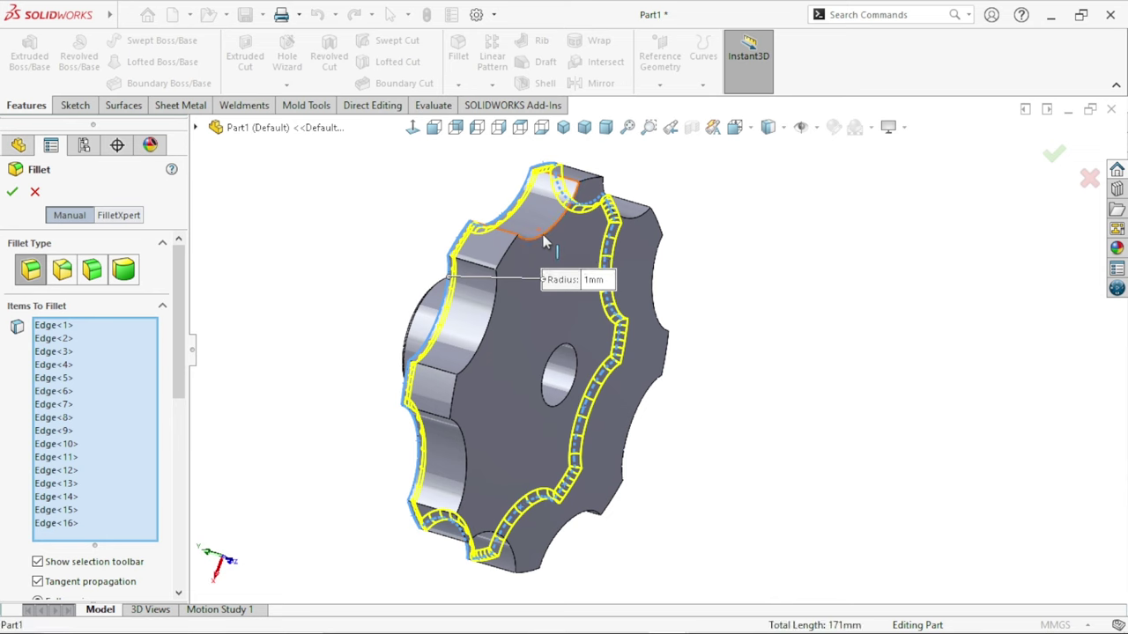
left_click(620, 241)
left_click(587, 188)
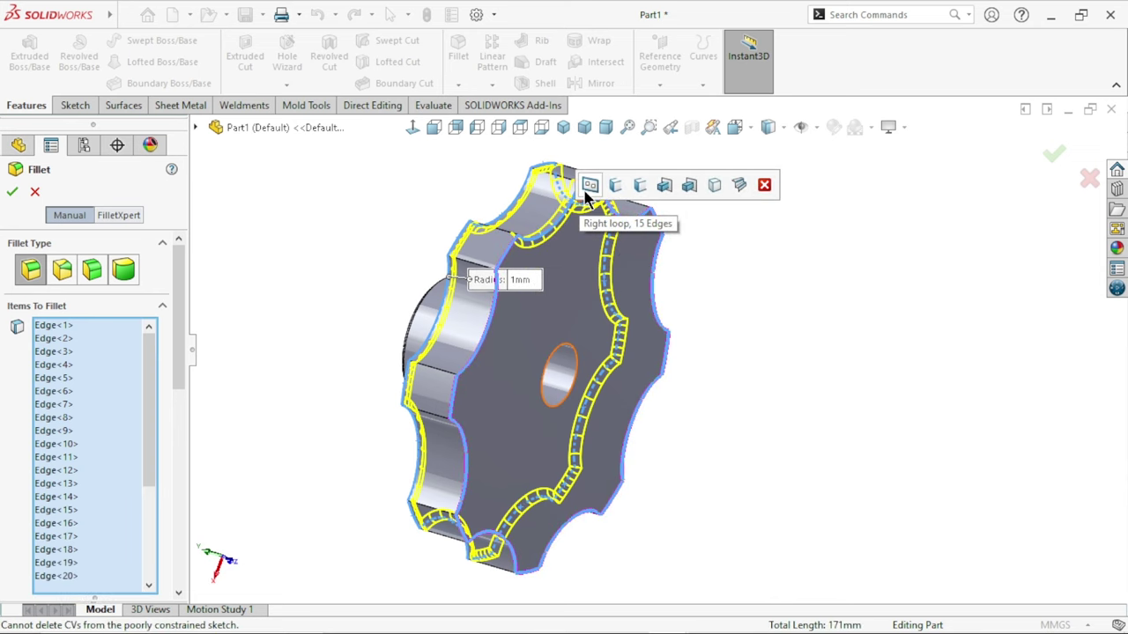
left_click(586, 185)
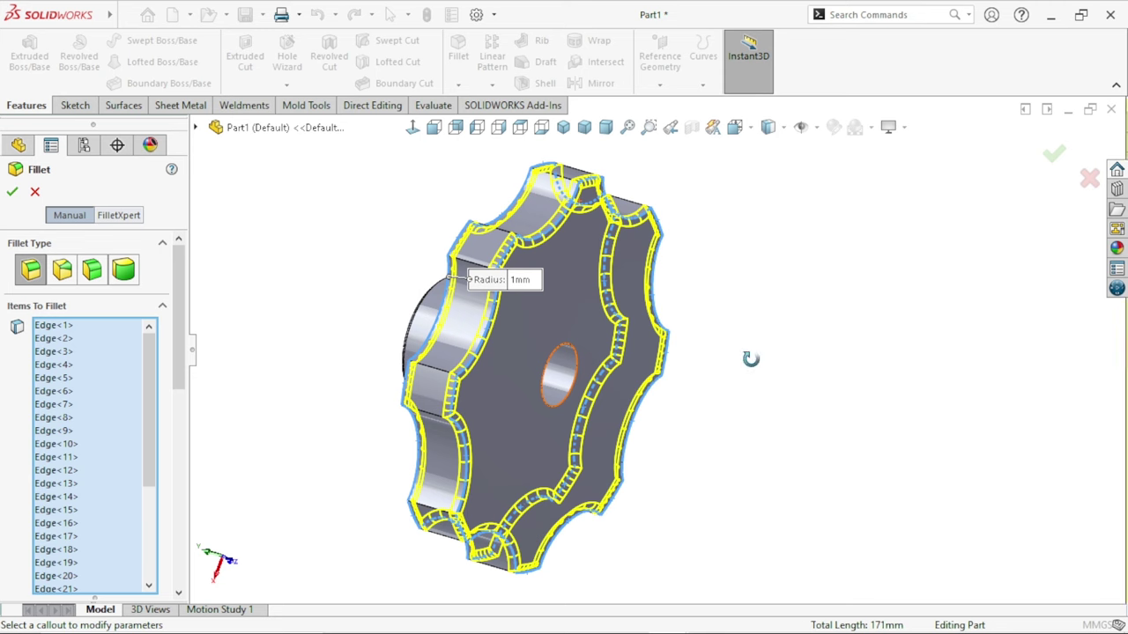
middle_click_drag(750, 355, 805, 379)
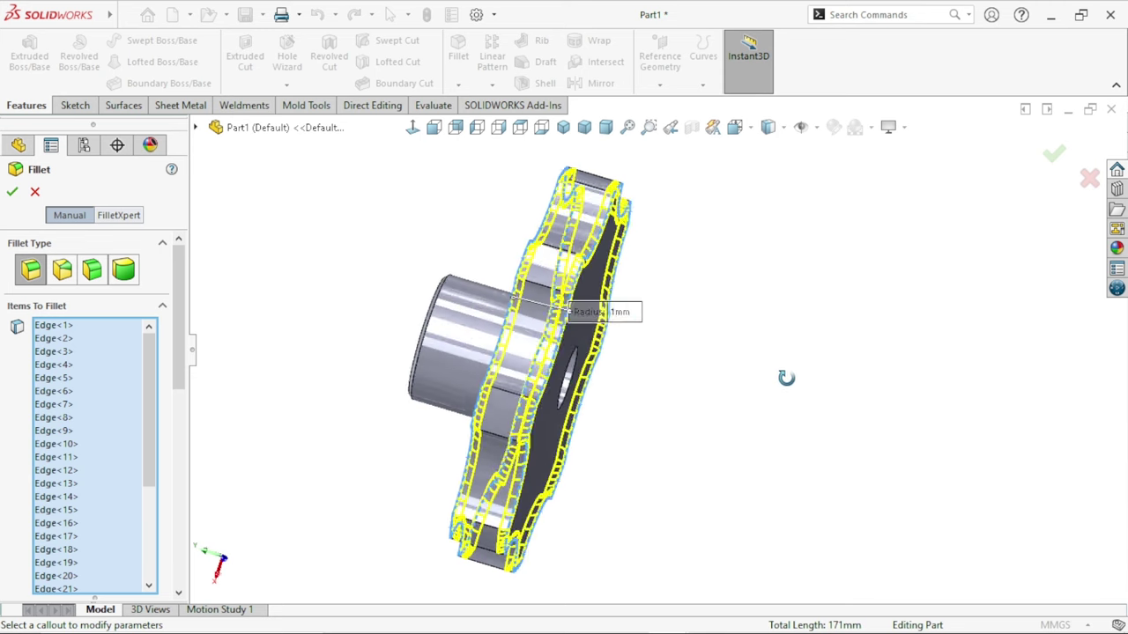
left_click(11, 192)
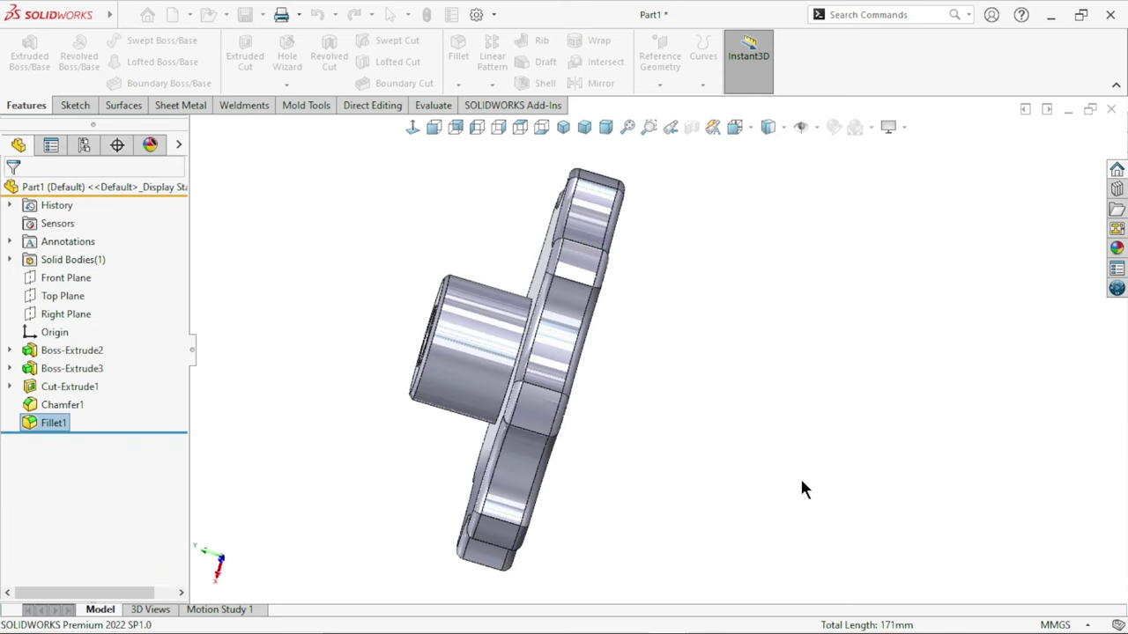
mouse_move(714, 482)
middle_mouse_down()
mouse_move(667, 426)
mouse_move(693, 262)
mouse_move(711, 347)
mouse_move(798, 319)
mouse_move(828, 287)
mouse_move(735, 355)
mouse_move(793, 389)
middle_mouse_up()
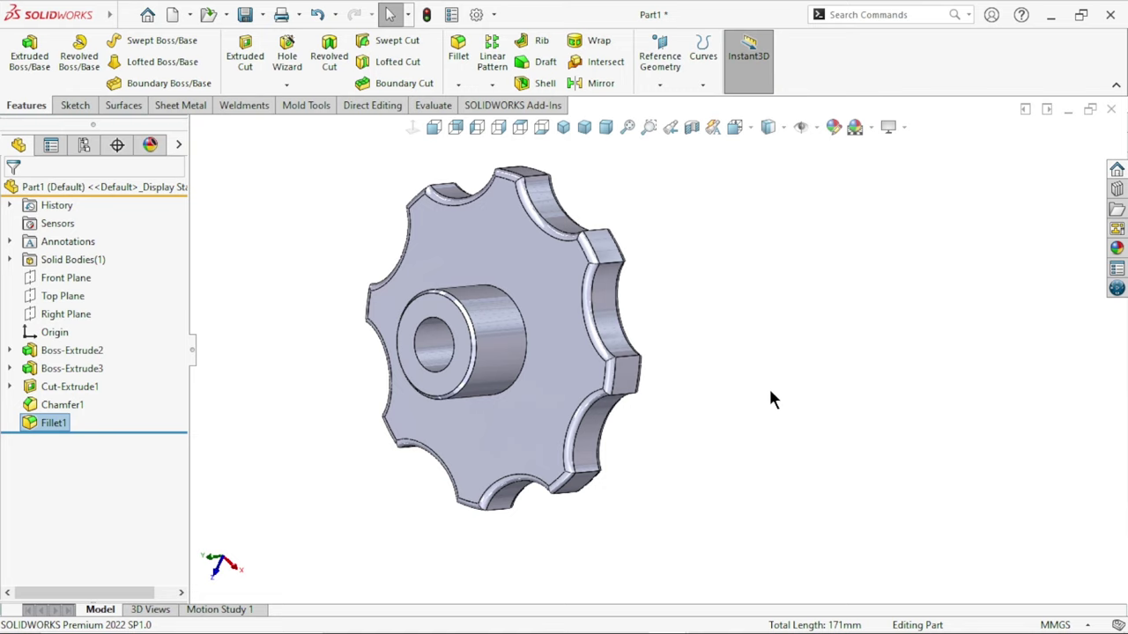
Step: Edit Fillet1 to add the hub-to-disc junction edge, giving 33 edges at 1 mm
left_click(52, 423)
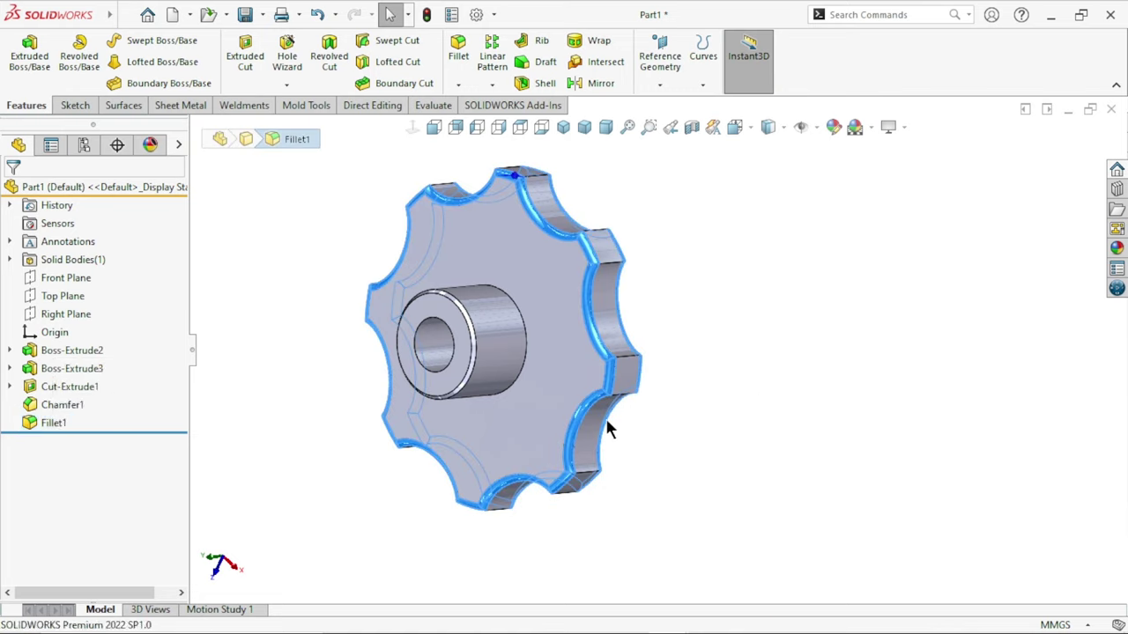
middle_click_drag(605, 429, 597, 425)
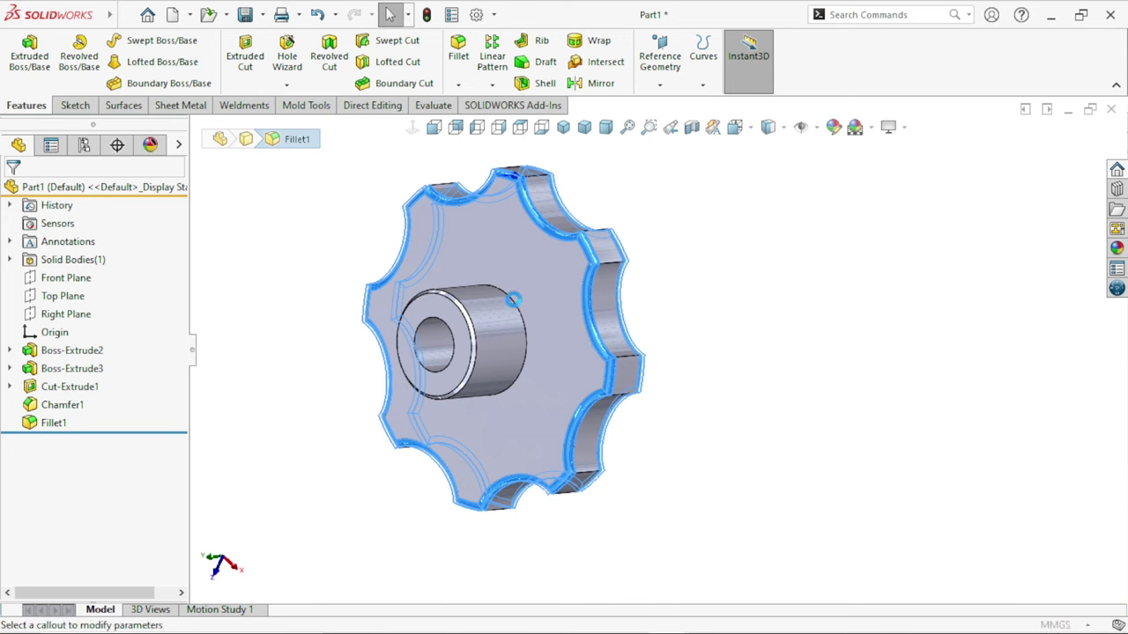
double_click(513, 299)
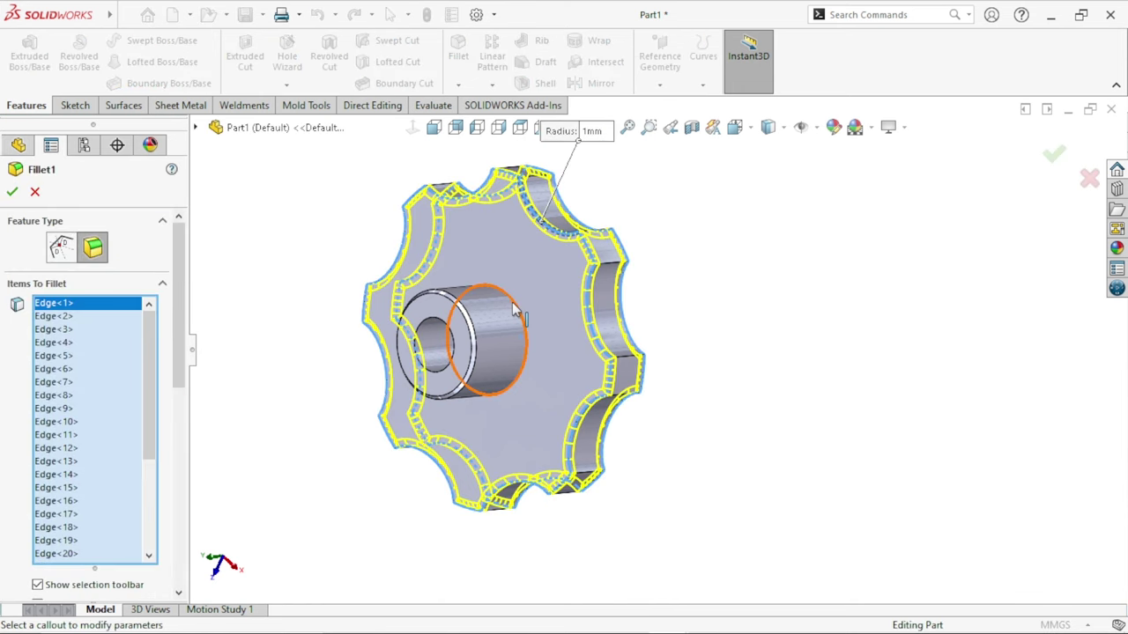
left_click(106, 303)
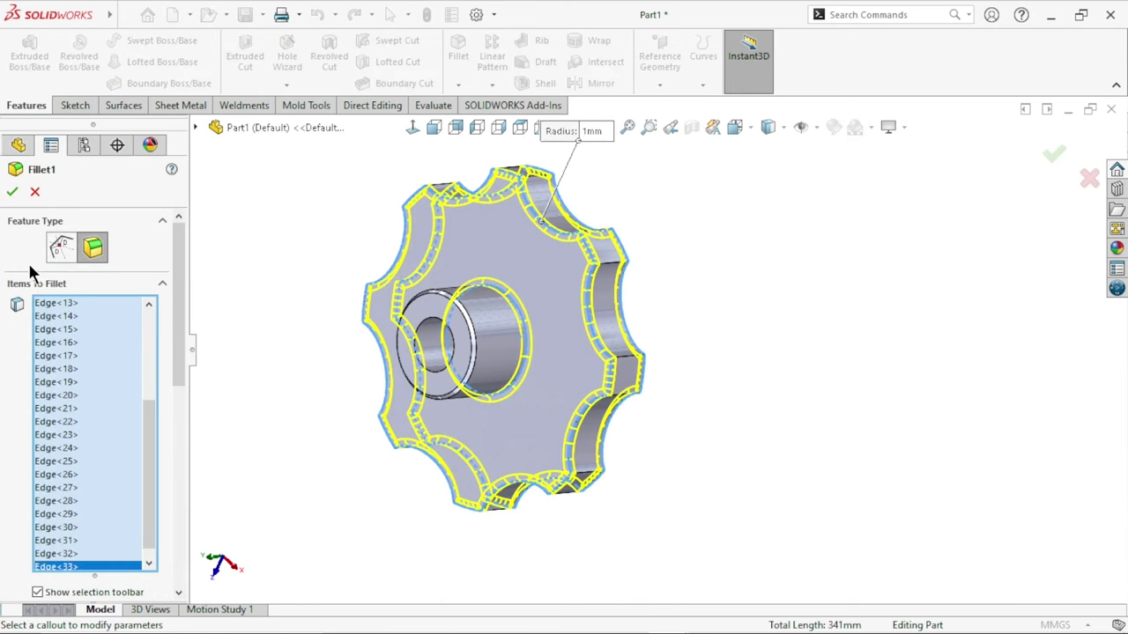
key("Return")
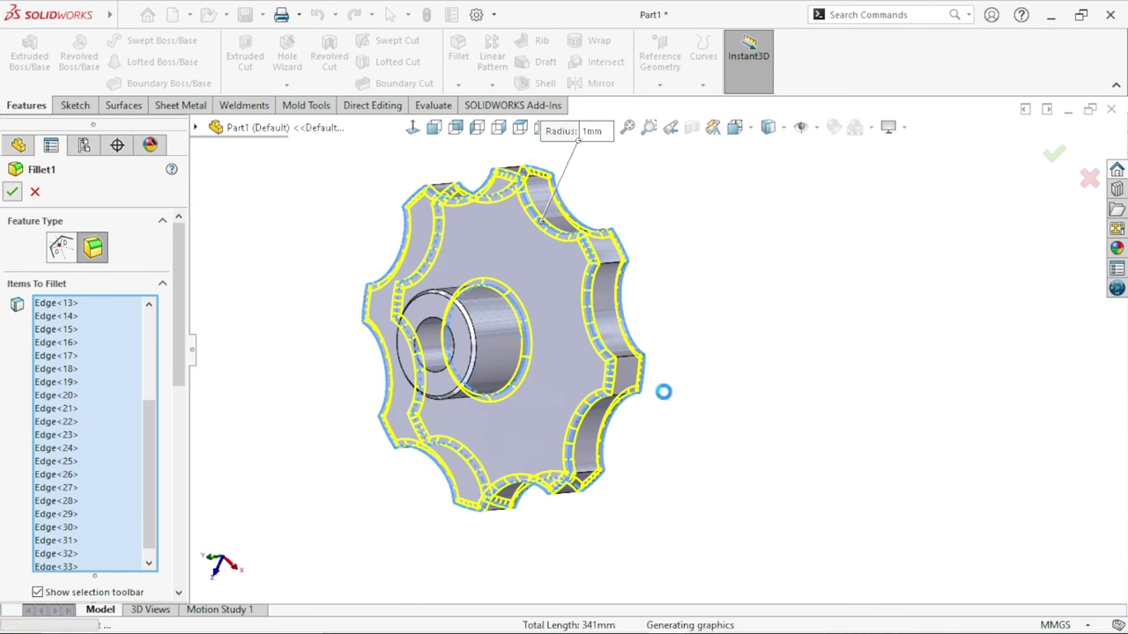
mouse_move(656, 442)
middle_mouse_down()
mouse_move(668, 393)
mouse_move(649, 358)
middle_mouse_up()
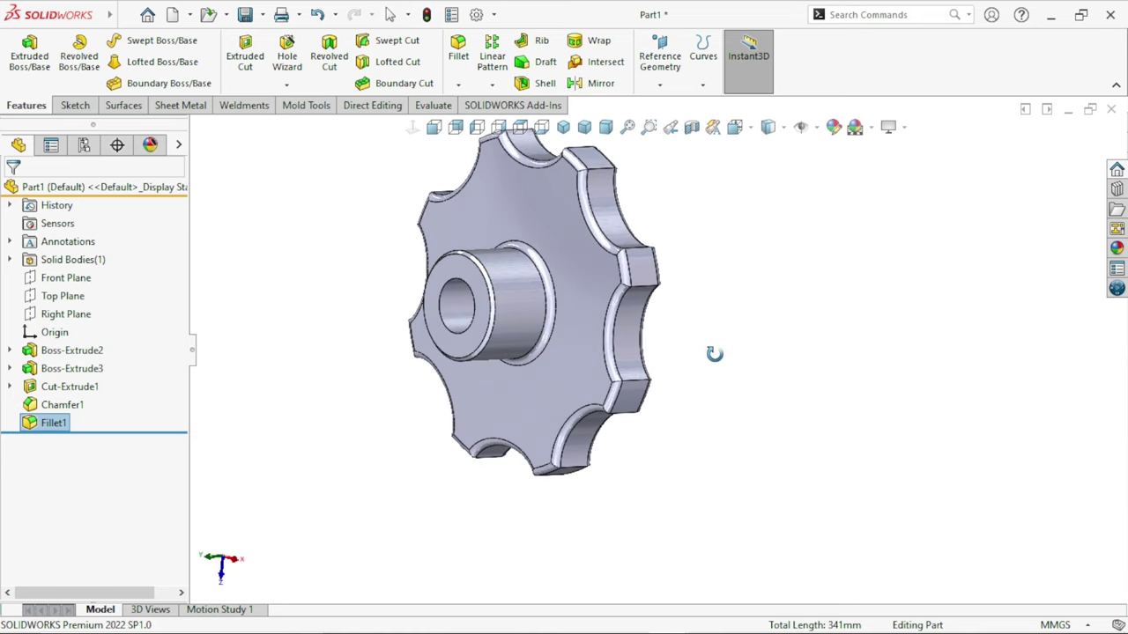
left_click(65, 276)
Step: Sketch a circle on the Front Plane over the hub and dimension it to 3 mm diameter
left_click(78, 249)
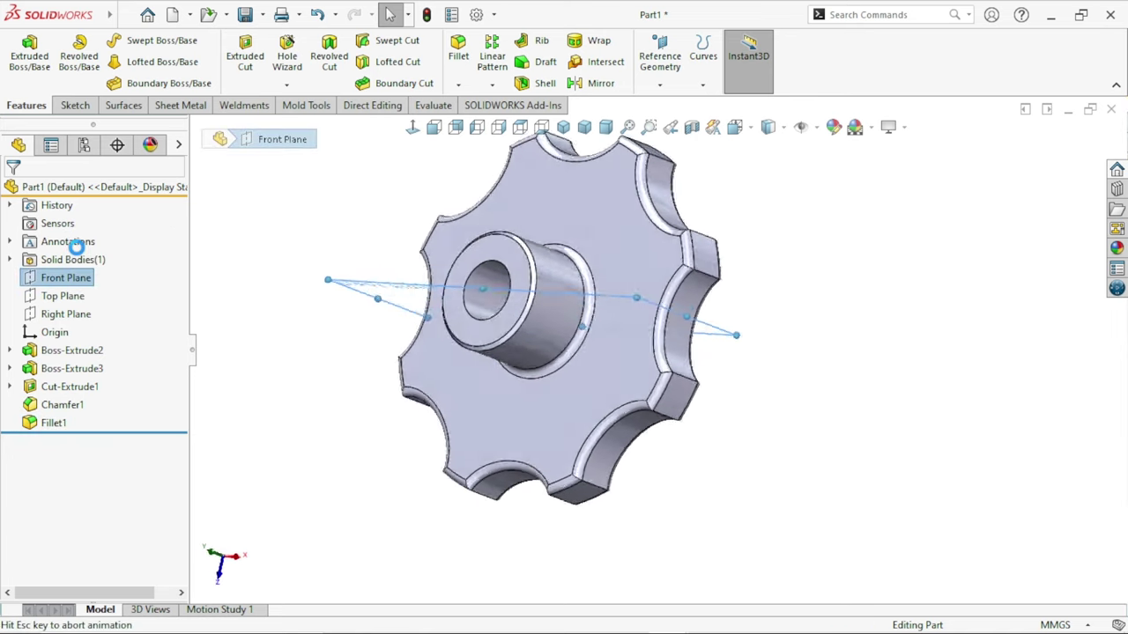
scroll(705, 383, "down", 3)
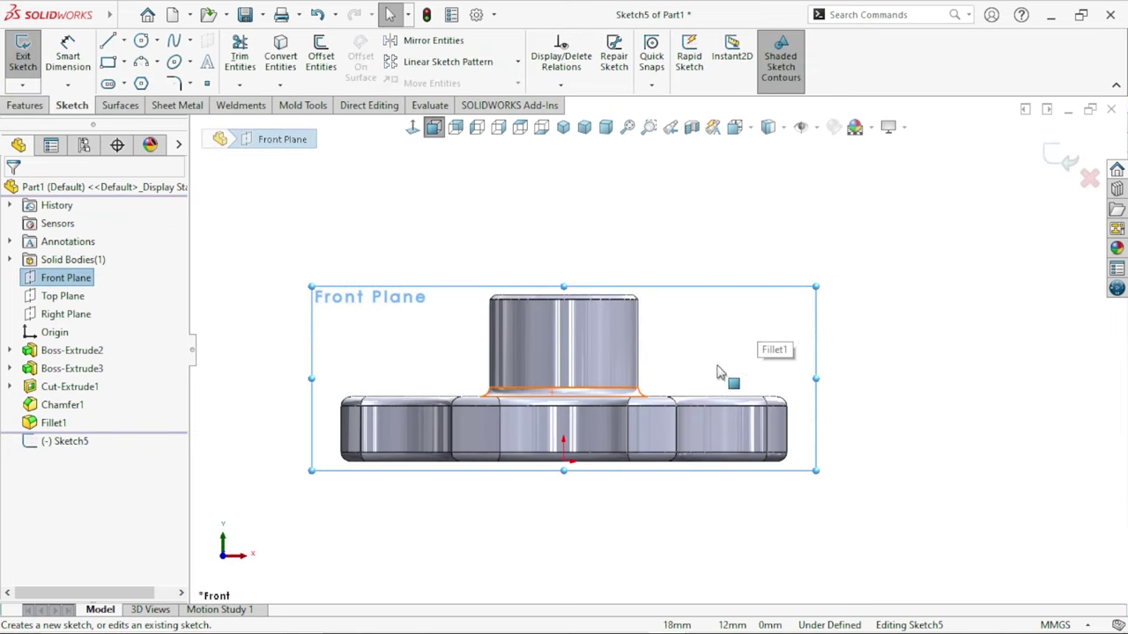
scroll(660, 393, "up", 2)
scroll(660, 393, "down", 2)
left_click(147, 42)
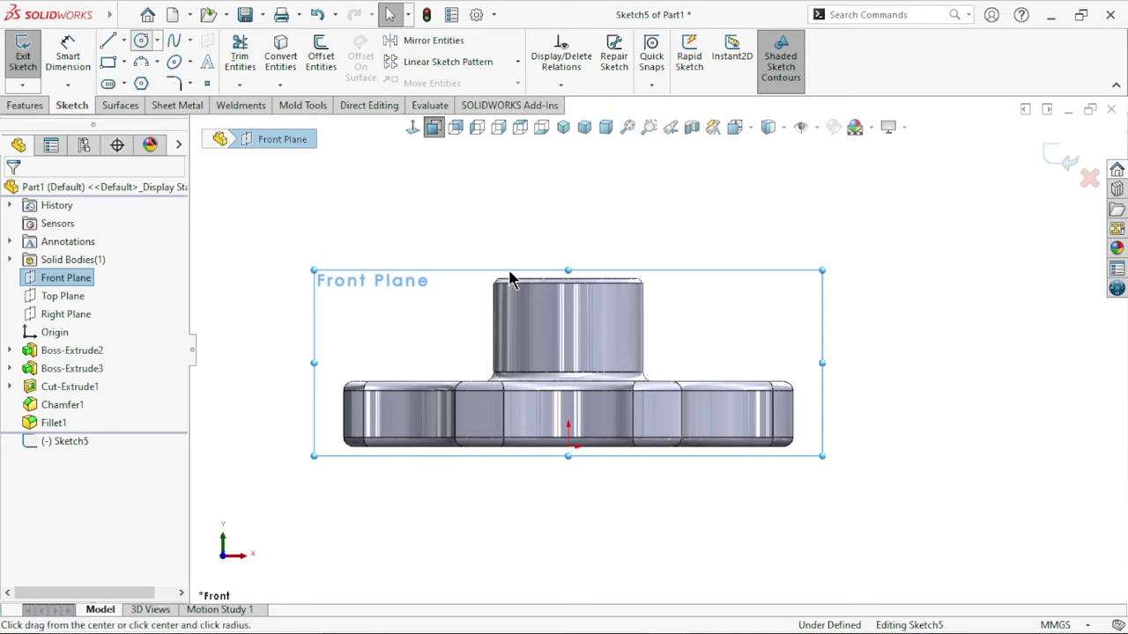
left_click(568, 323)
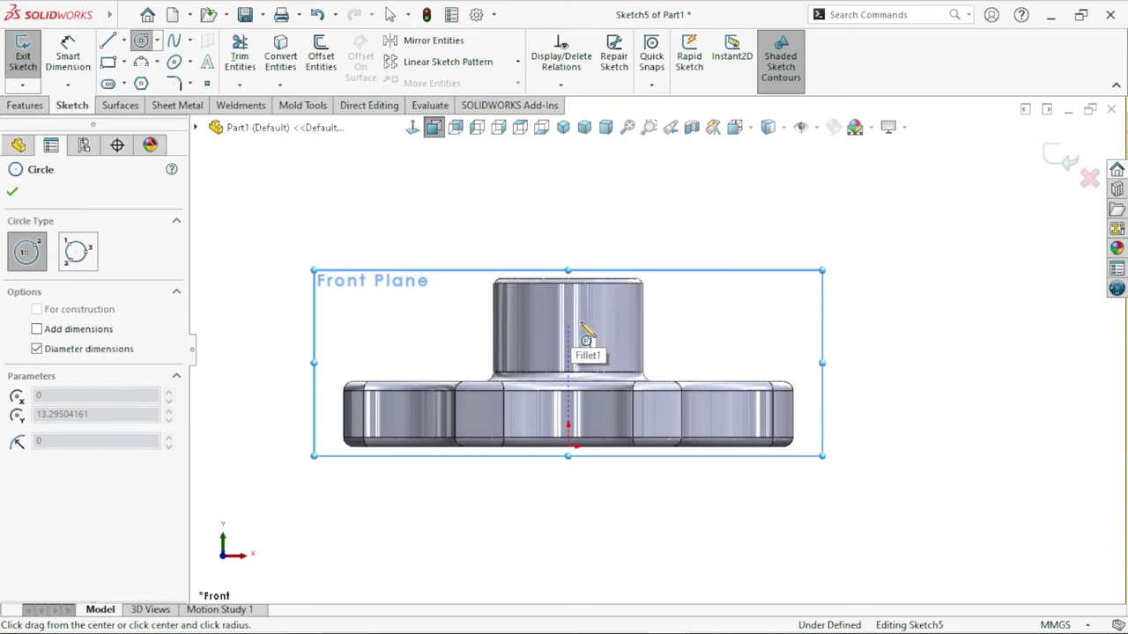
left_click(583, 332)
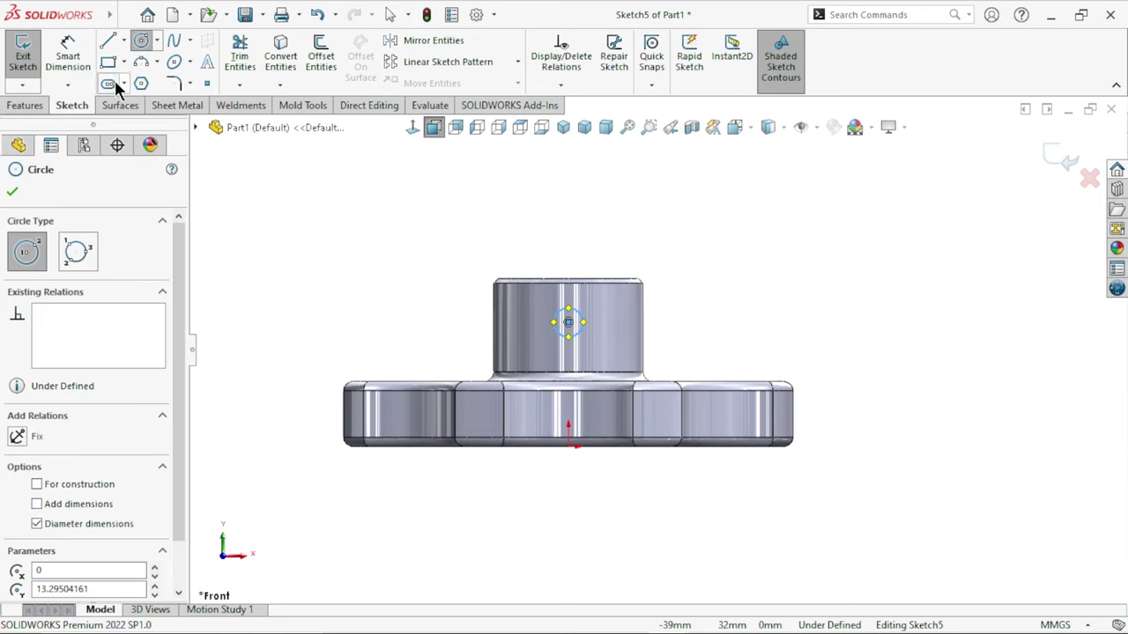
left_click(77, 60)
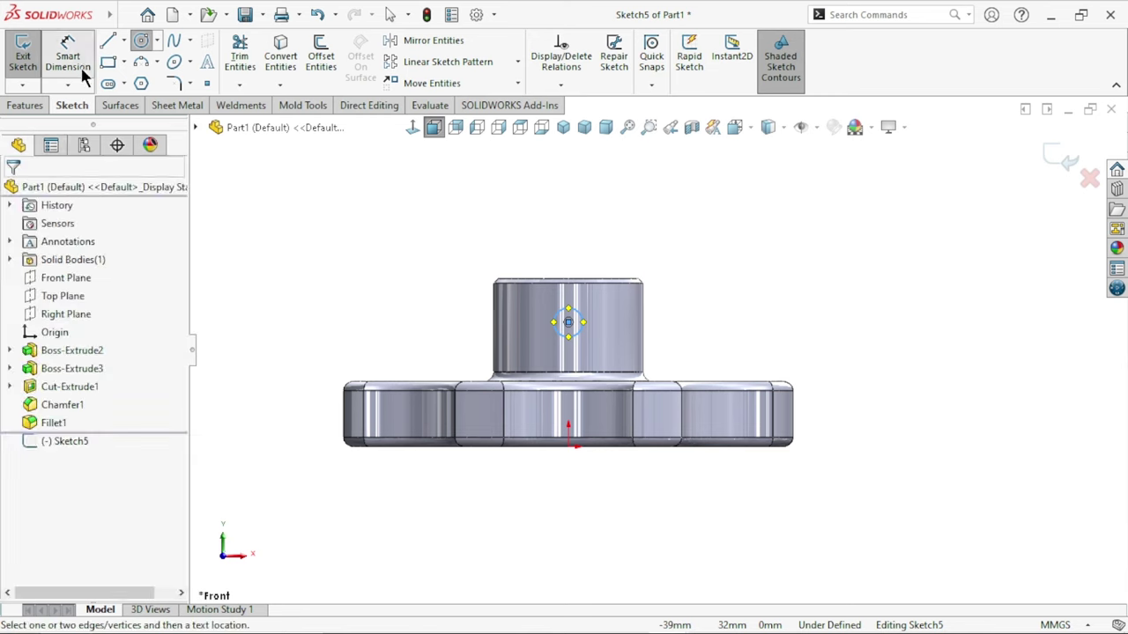
left_click(585, 325)
left_click(685, 292)
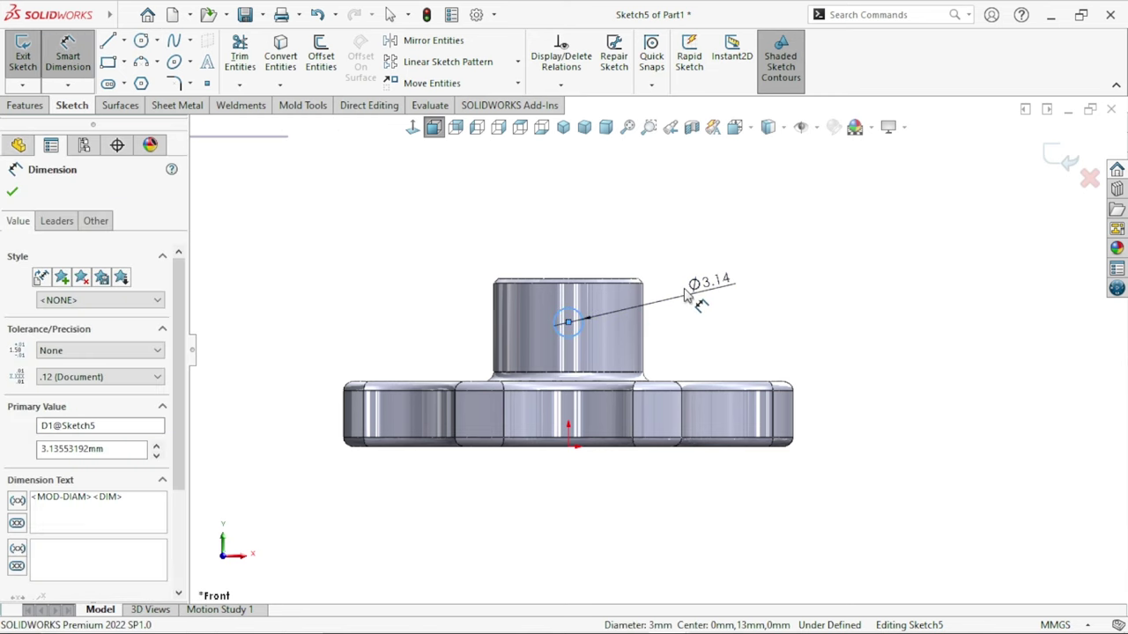
type("3")
key("Return")
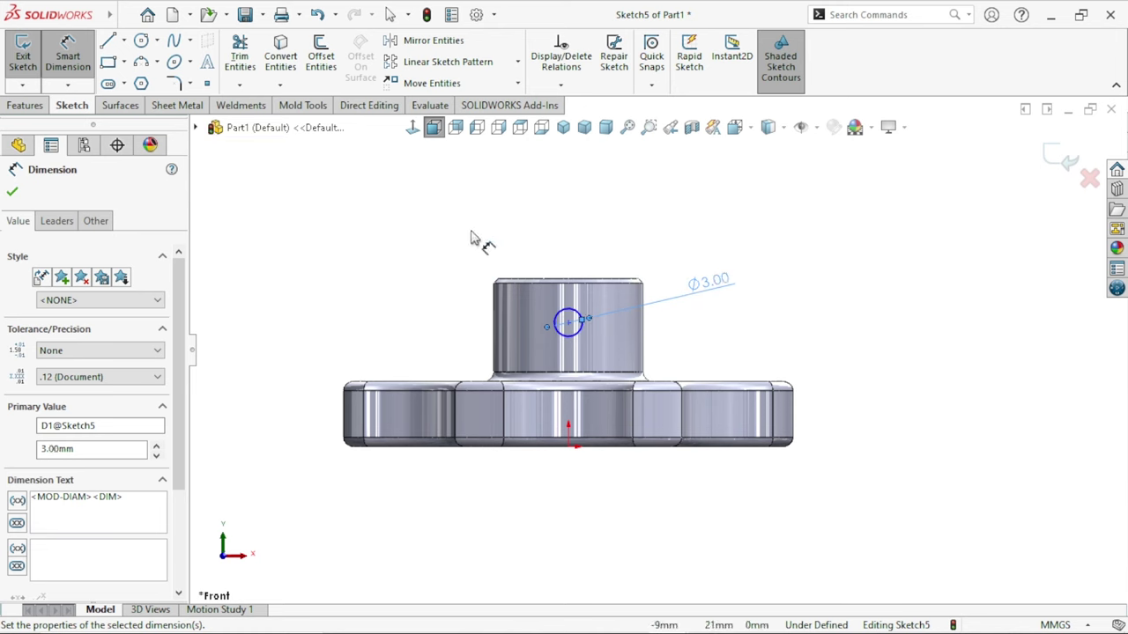
left_click(473, 239)
scroll(652, 363, "up", 1)
scroll(606, 381, "down", 2)
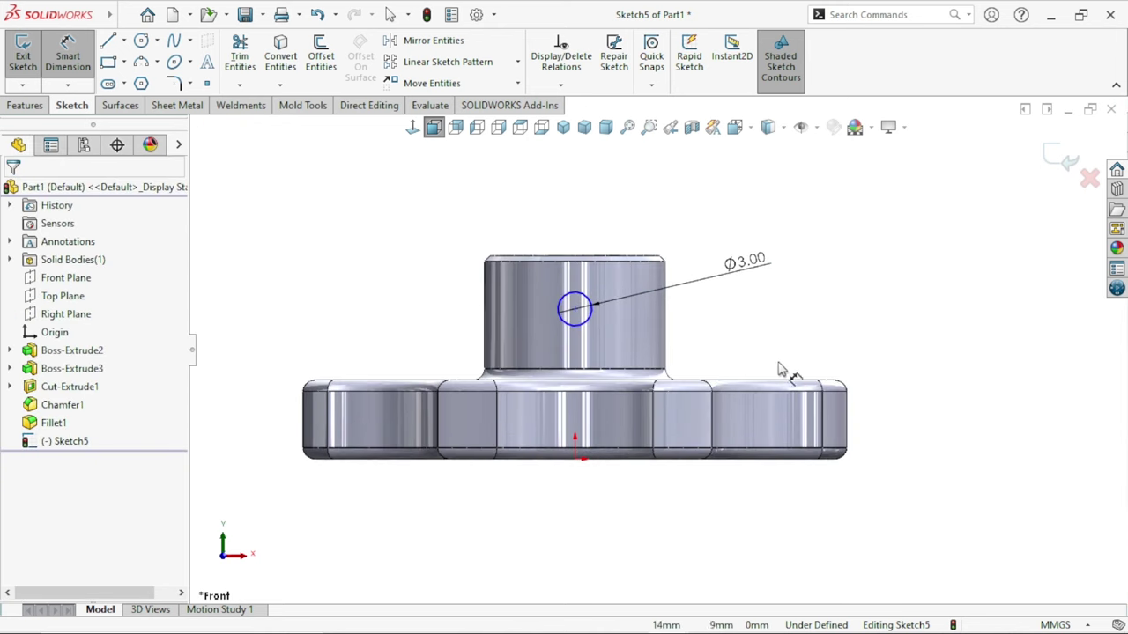
key("Escape")
Step: Make the circle centre vertical with the origin and add a horizontal centerline from it
left_click(574, 460)
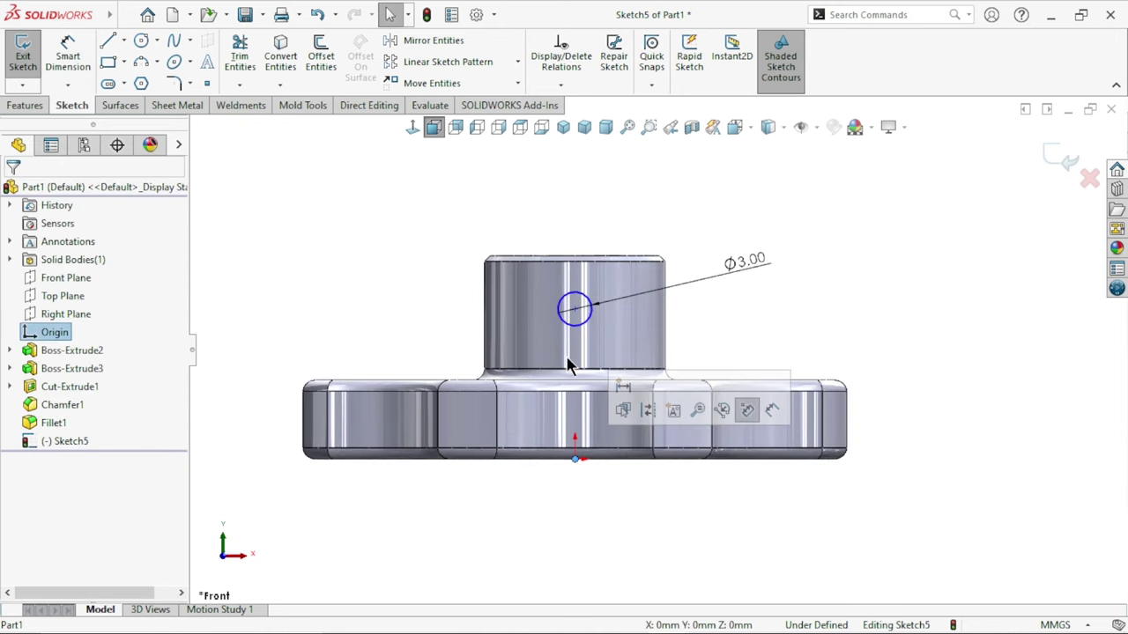
left_click(575, 308)
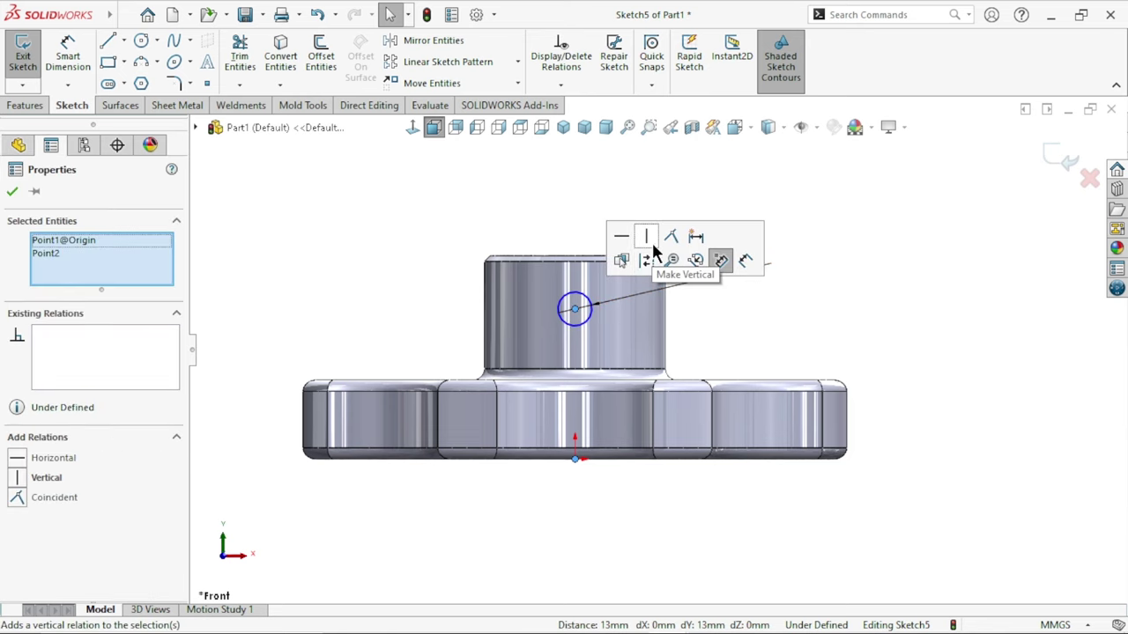
left_click(900, 338)
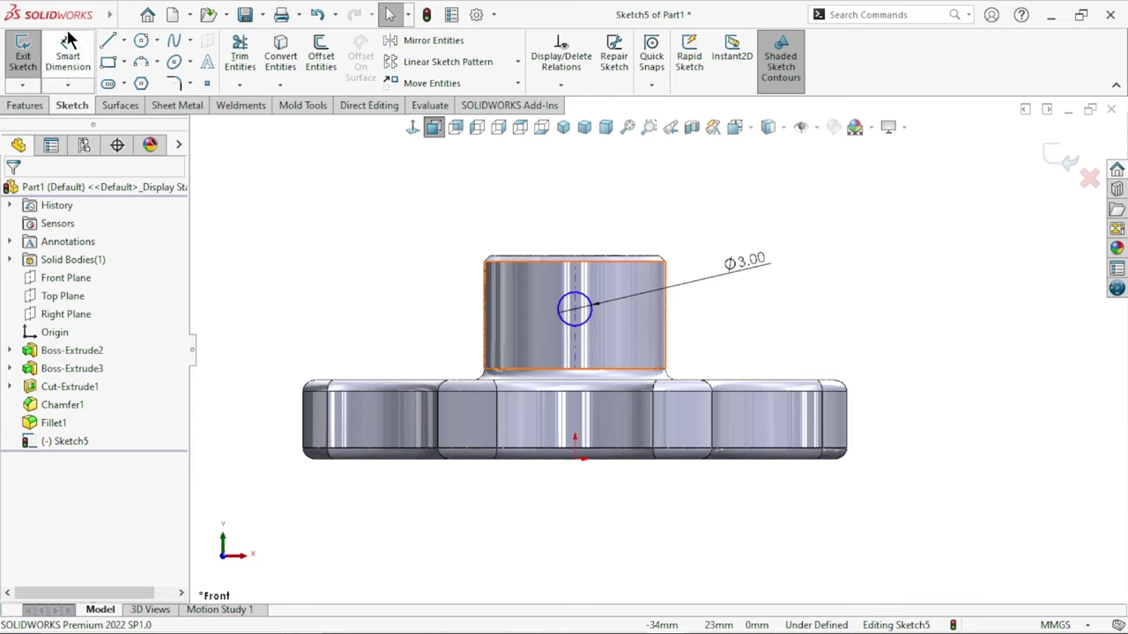
left_click(125, 39)
left_click(141, 82)
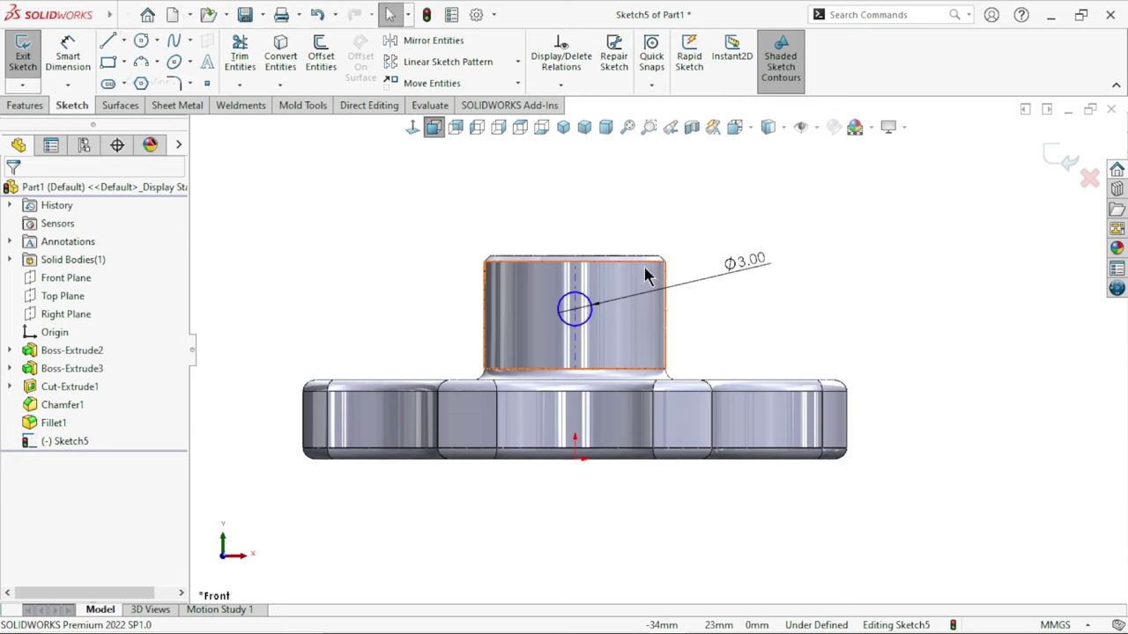
left_click(574, 309)
right_click(792, 333)
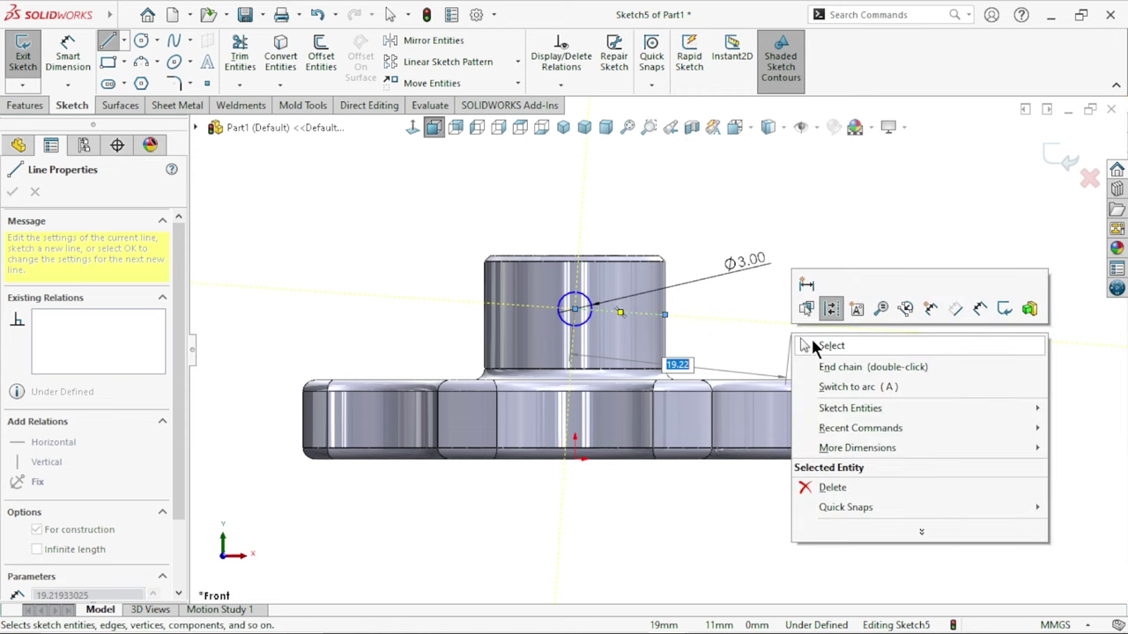
left_click(810, 347)
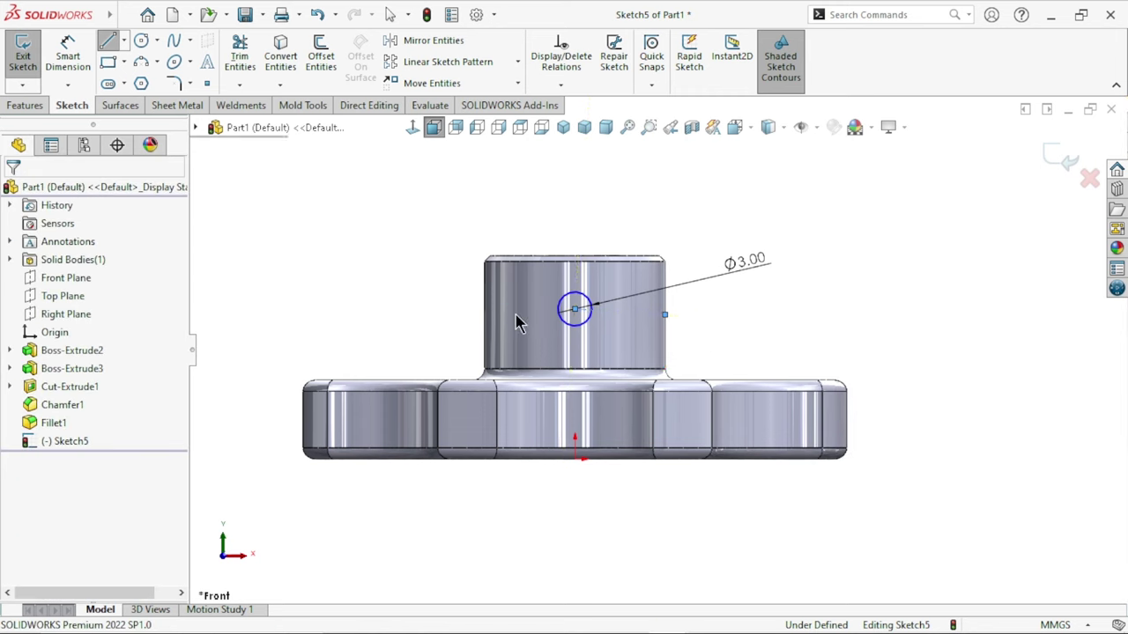
left_click(604, 316)
left_click(649, 237)
left_click(757, 329)
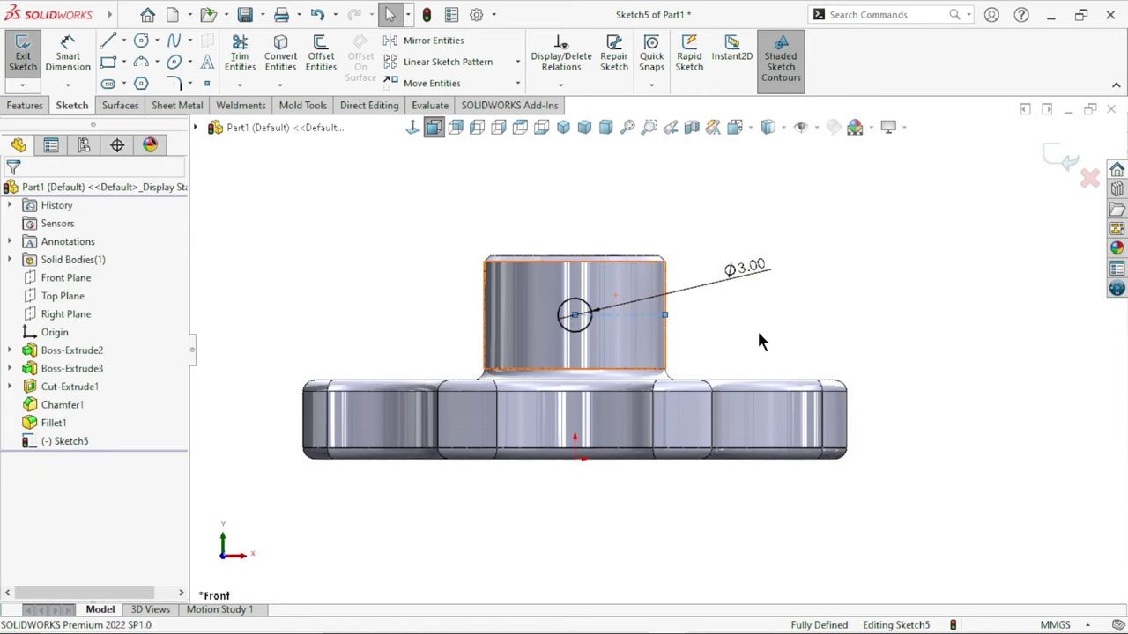
scroll(656, 352, "up", 3)
Step: Extrude-cut the Ø3 mm circle Through All – Both as Cut-Extrude2
scroll(670, 388, "down", 2)
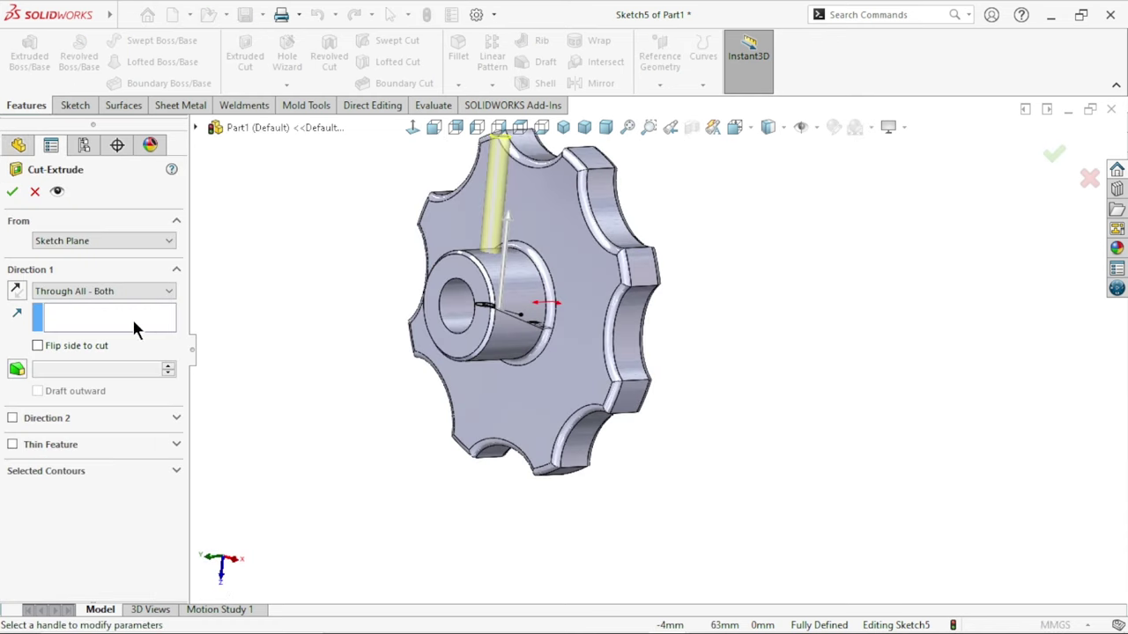
left_click(121, 291)
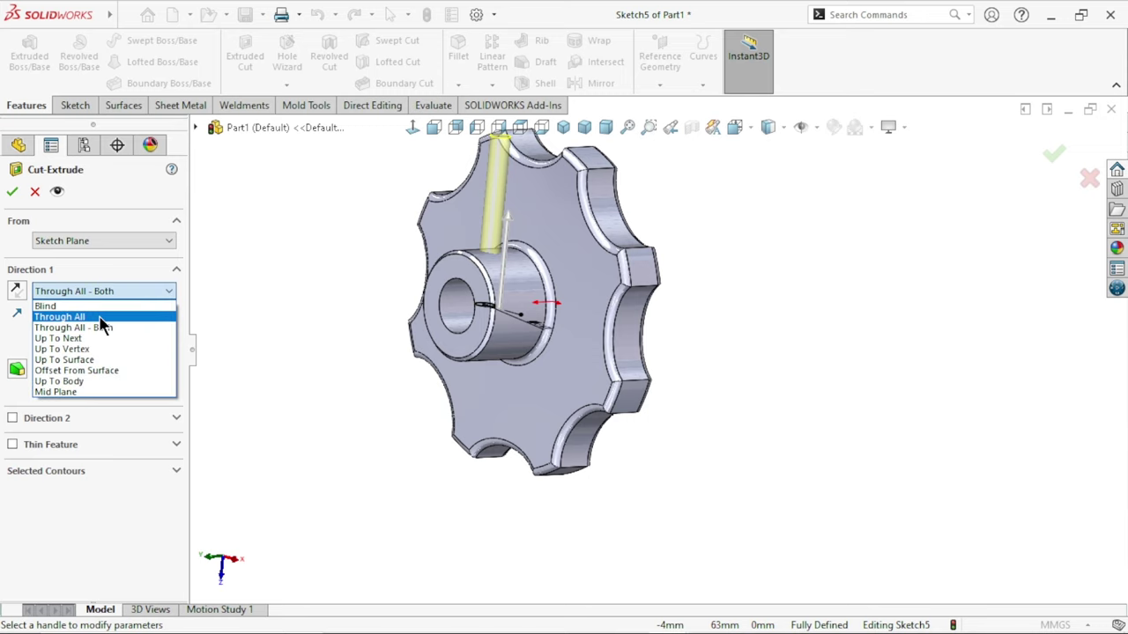
left_click(106, 328)
middle_click_drag(329, 323, 625, 313)
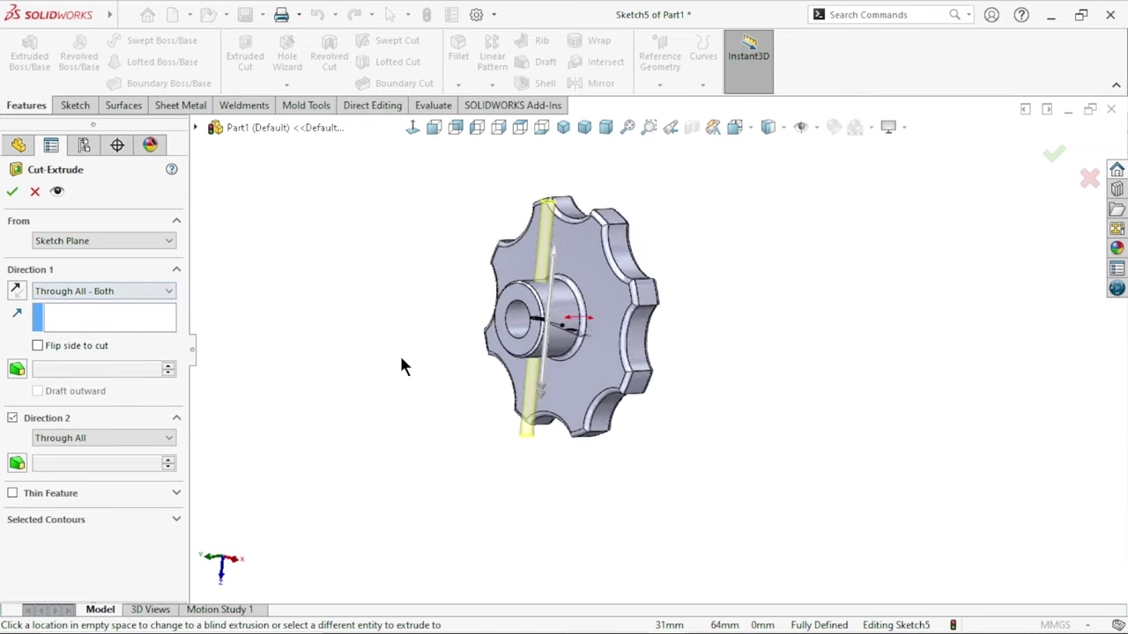
left_click(12, 191)
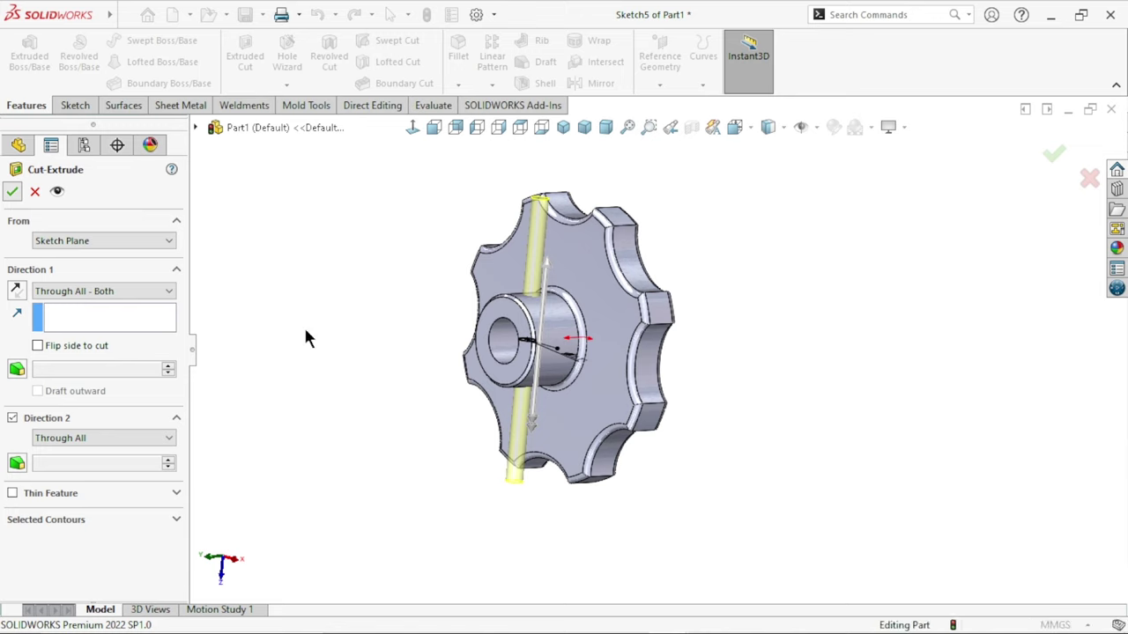
middle_click_drag(325, 345, 397, 384)
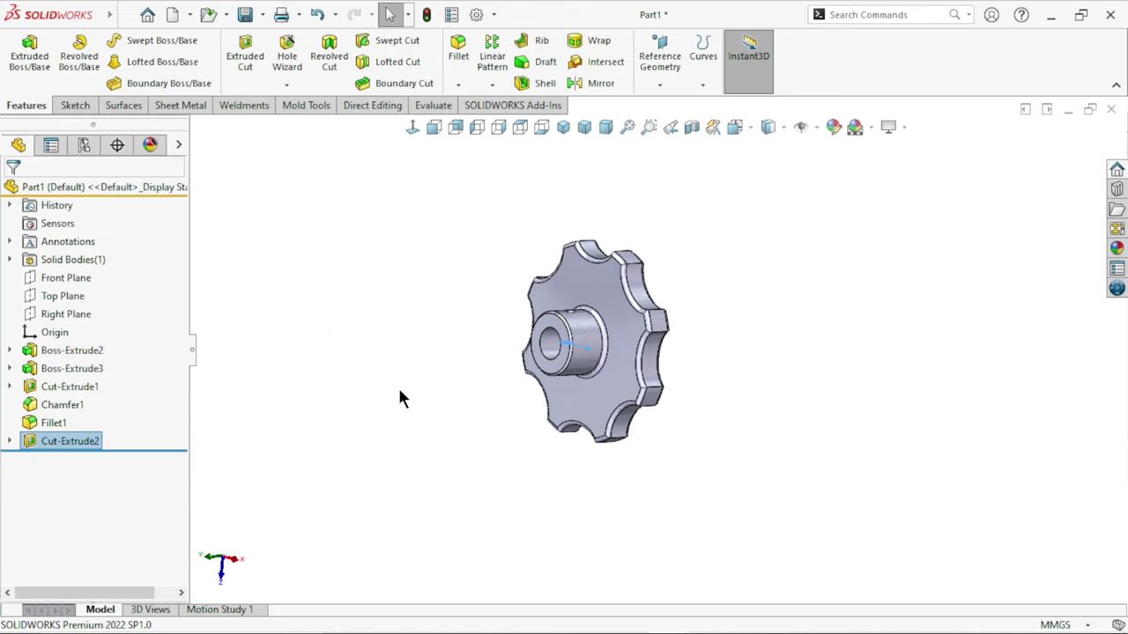
Step: Apply satin finish stainless steel from the Metal > Steel appearances to the knob
left_click(766, 388)
mouse_move(766, 389)
middle_mouse_down()
mouse_move(670, 335)
mouse_move(695, 428)
mouse_move(564, 350)
mouse_move(453, 246)
mouse_move(562, 305)
mouse_move(568, 353)
middle_mouse_up()
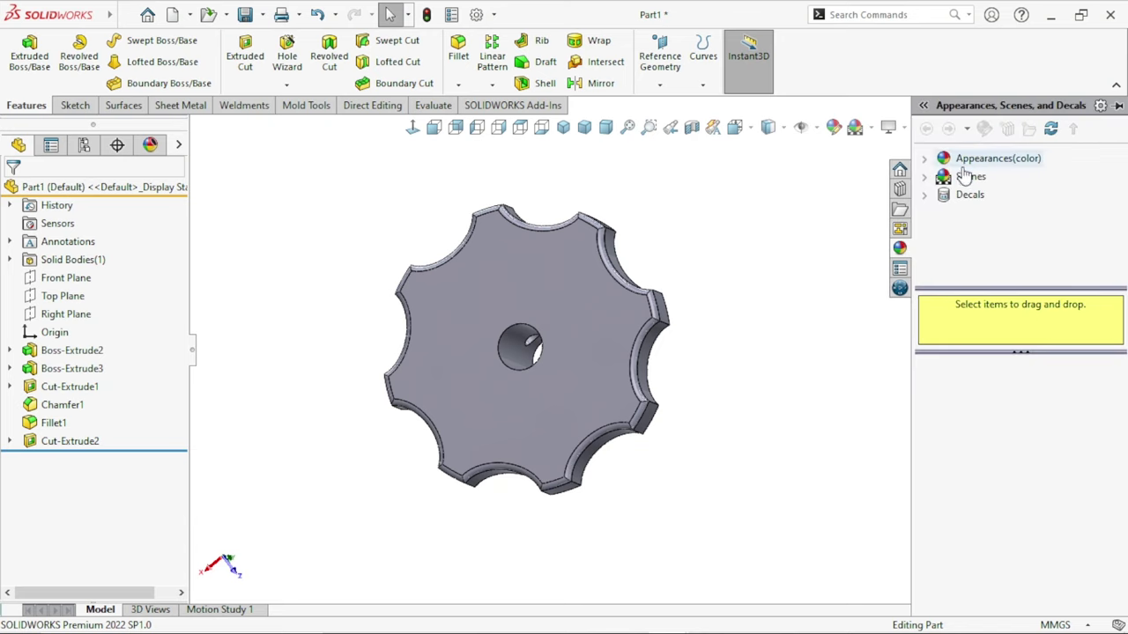
left_click(960, 162)
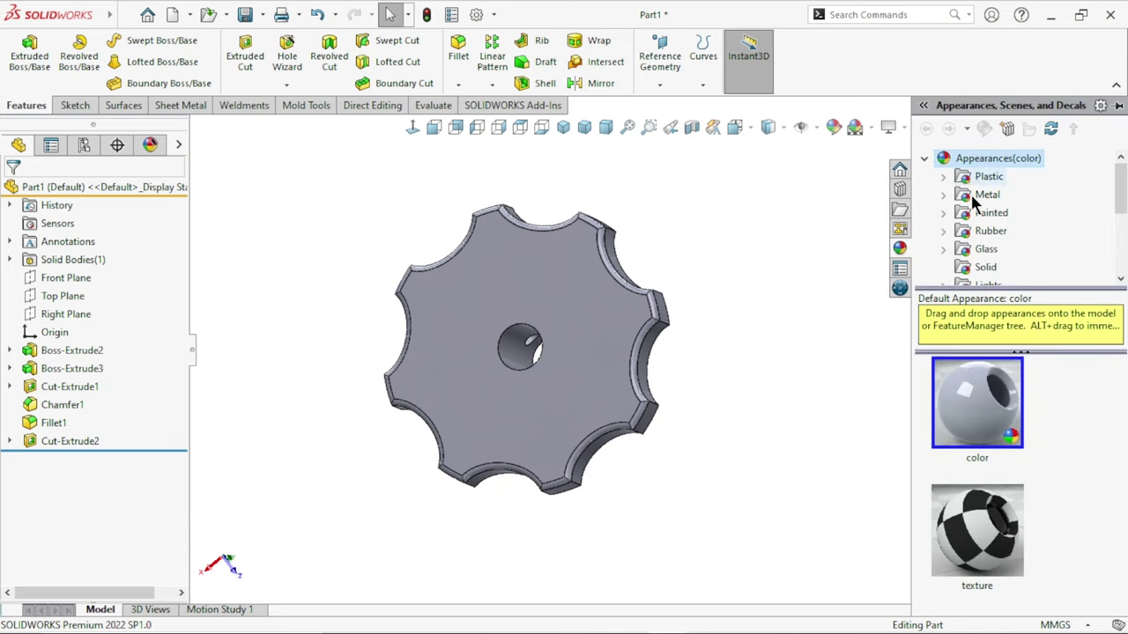
left_click(973, 197)
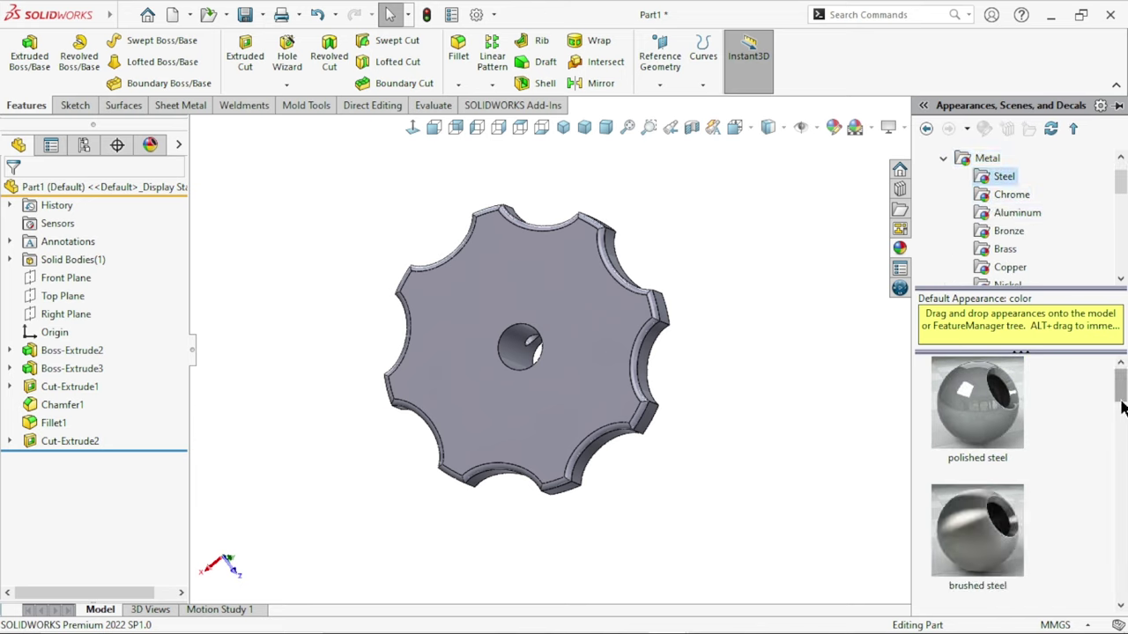
left_click_drag(1122, 408, 1121, 434)
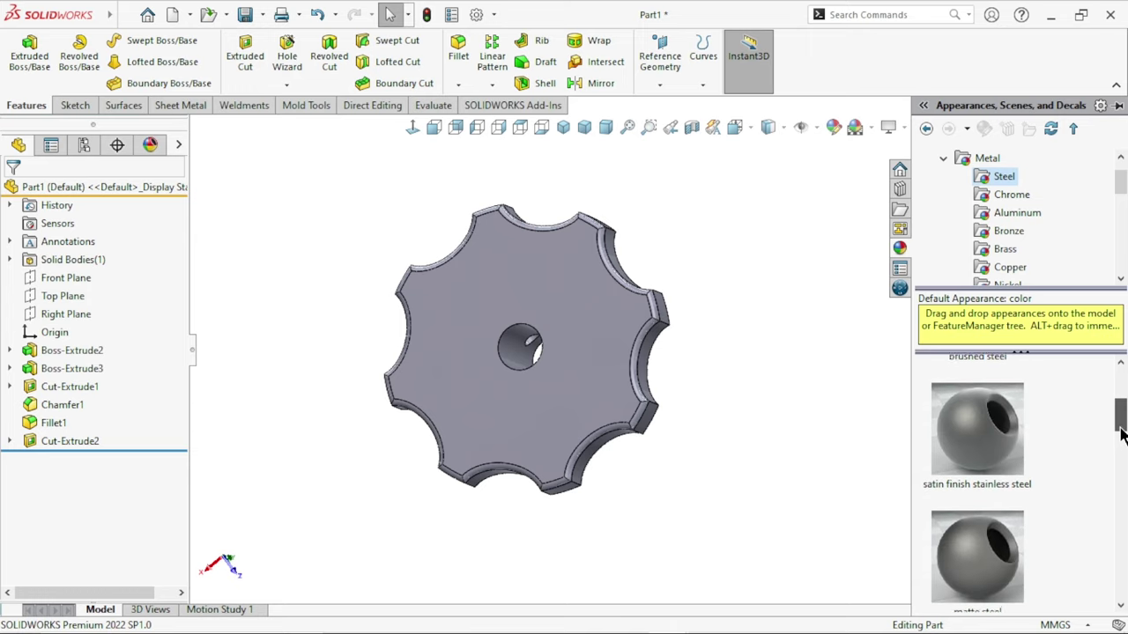
double_click(993, 450)
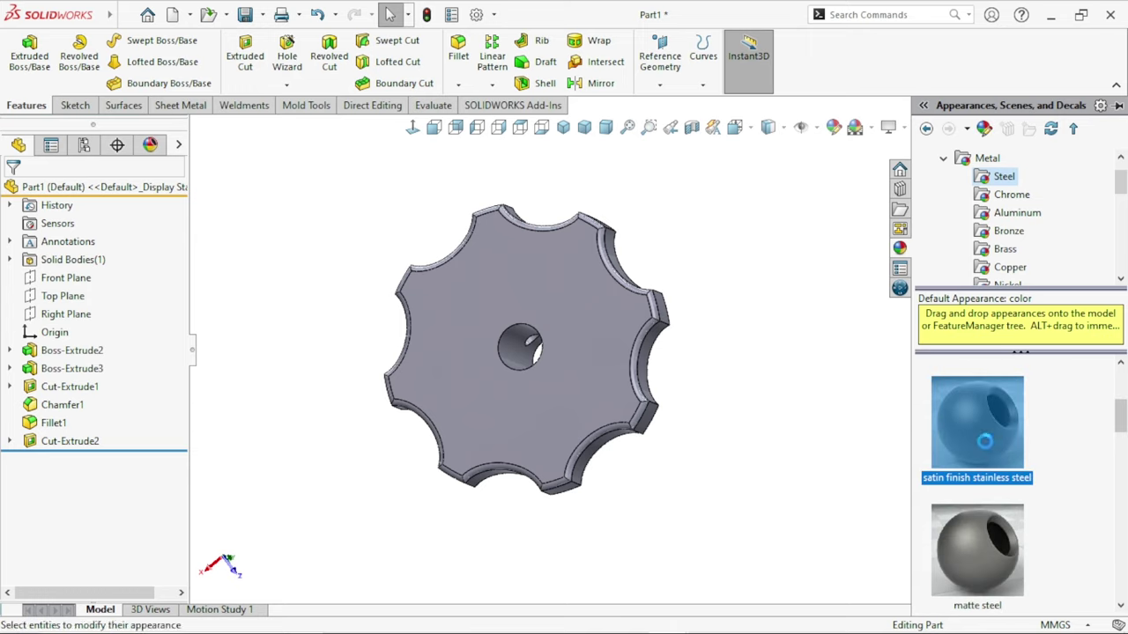
Step: Edit the knob's appearance colour, trying grey and black before settling on dark grey
left_click(835, 129)
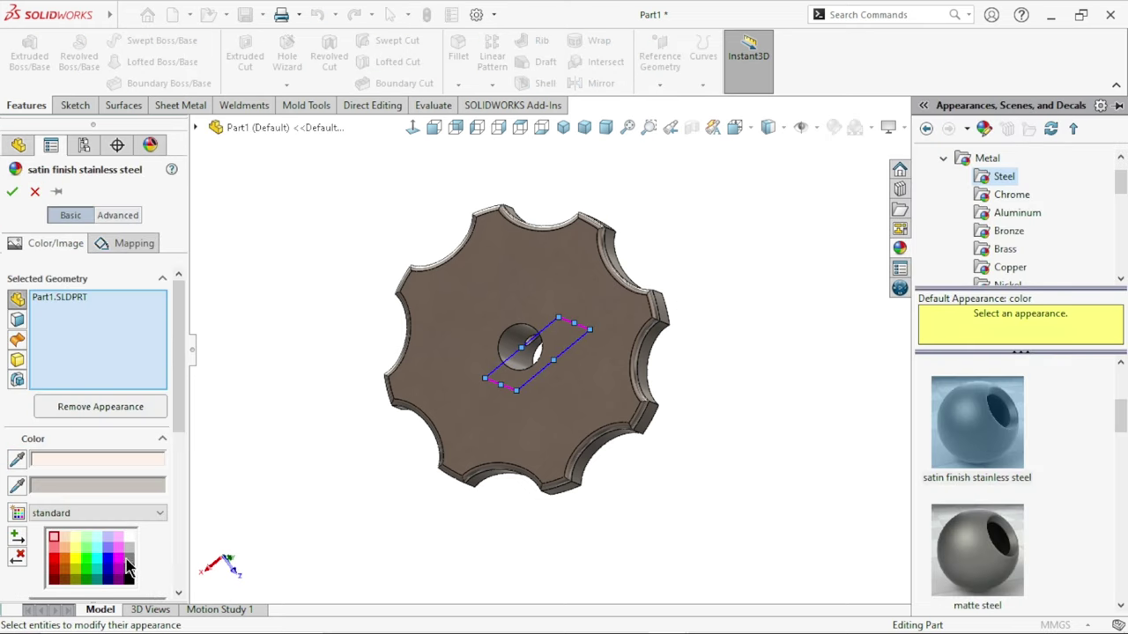
left_click(127, 560)
mouse_move(403, 247)
middle_mouse_down()
mouse_move(446, 322)
mouse_move(423, 335)
middle_mouse_up()
left_click(129, 579)
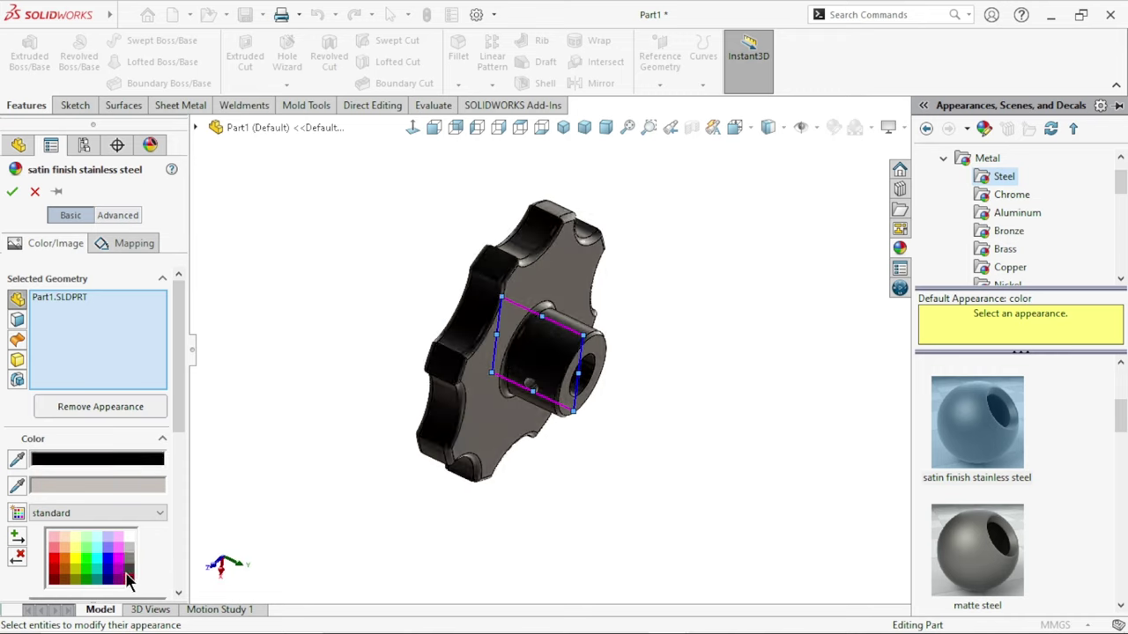
mouse_move(415, 378)
middle_mouse_down()
mouse_move(517, 304)
mouse_move(476, 343)
middle_mouse_up()
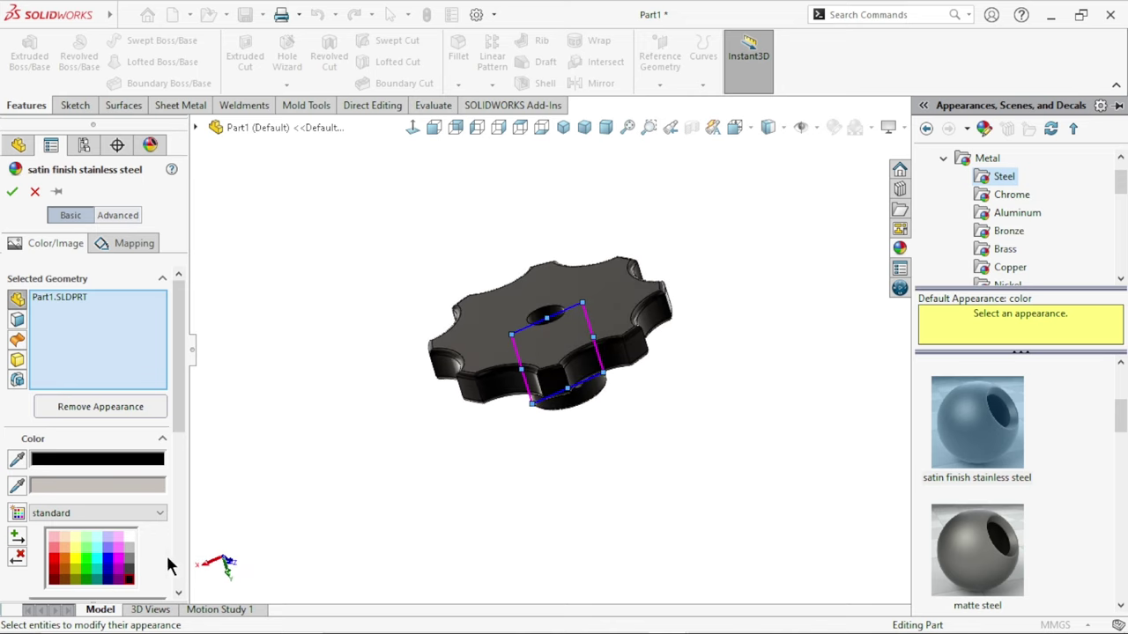
left_click(128, 559)
middle_click_drag(547, 412, 395, 323)
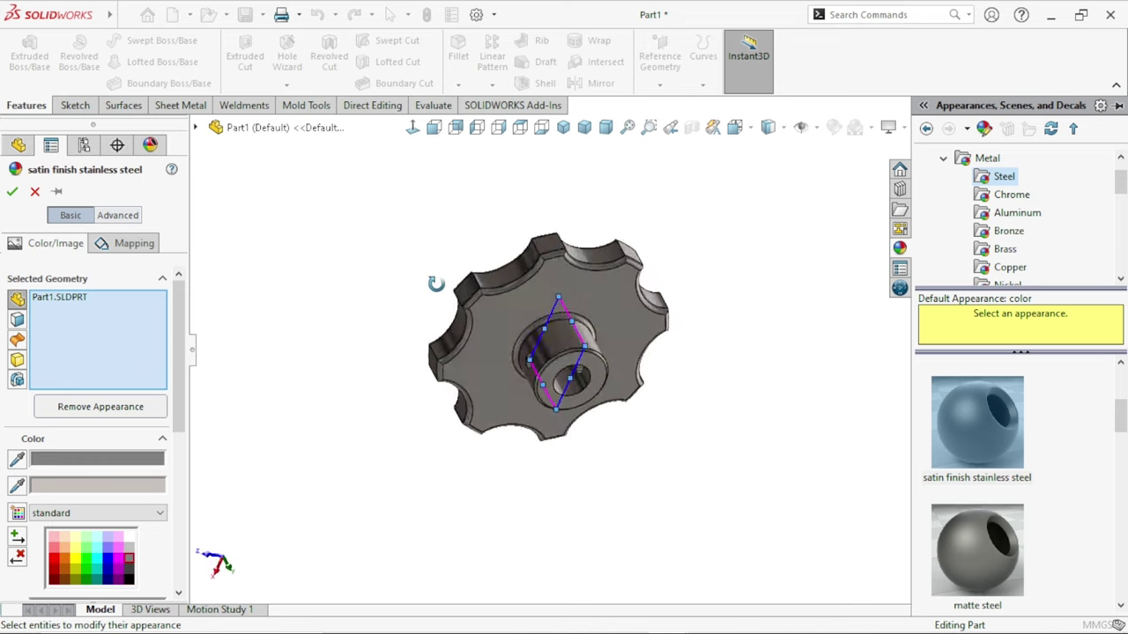
left_click(12, 192)
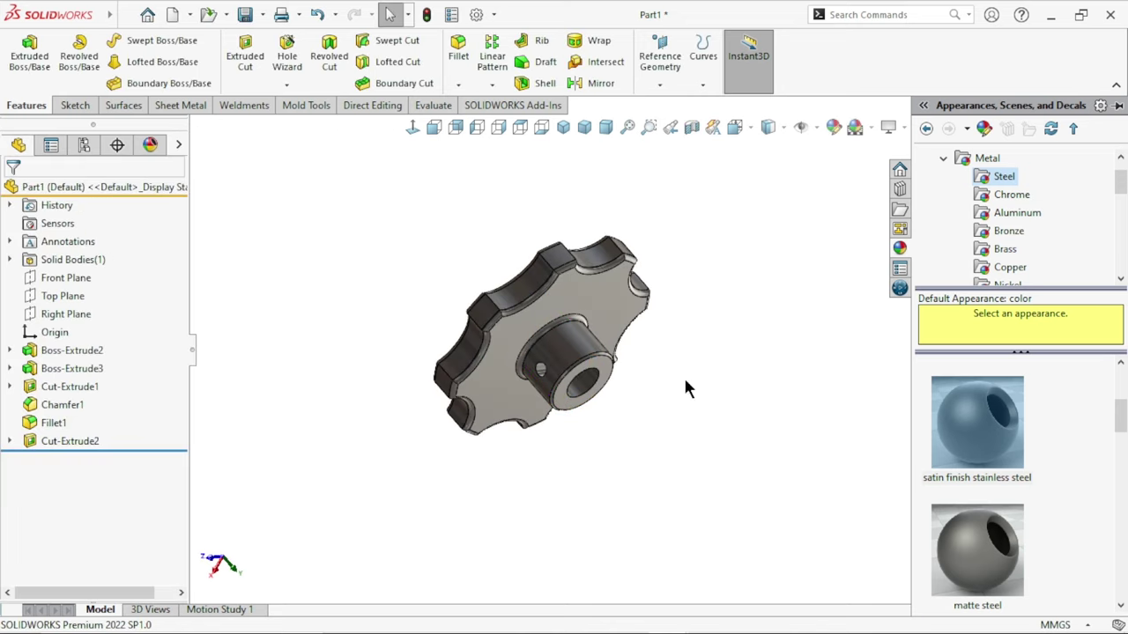
mouse_move(683, 374)
middle_mouse_down()
mouse_move(691, 478)
mouse_move(745, 460)
mouse_move(760, 432)
middle_mouse_up()
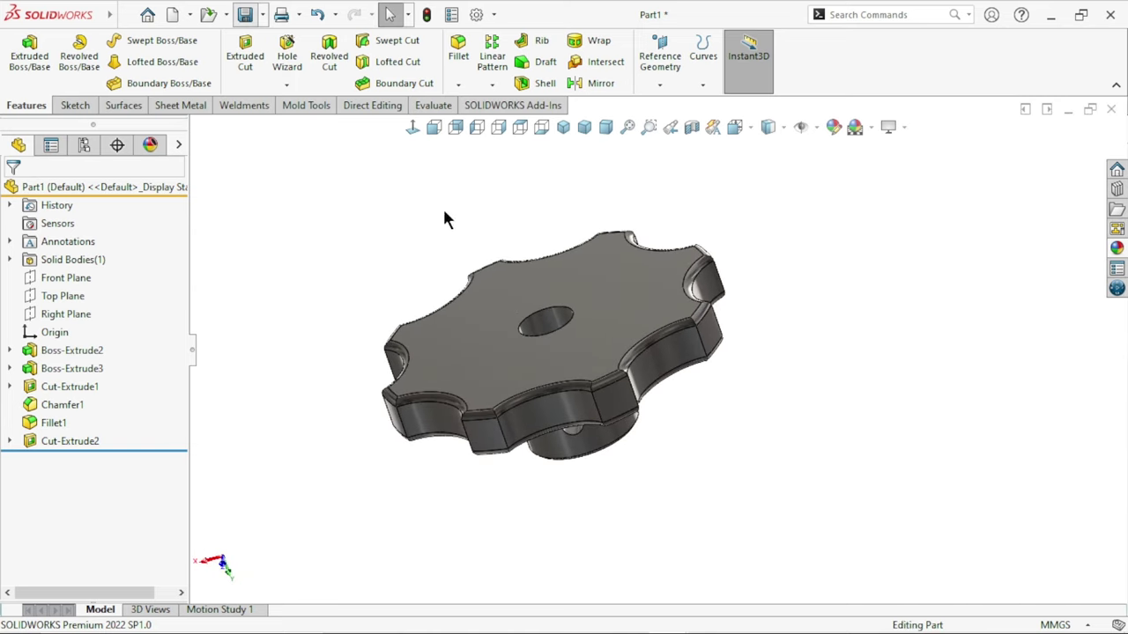
Step: Save into the Desktop's Adjustable Knurling tool folder, changing the name's trailing 1 to 5 for Part5
key("ctrl+s")
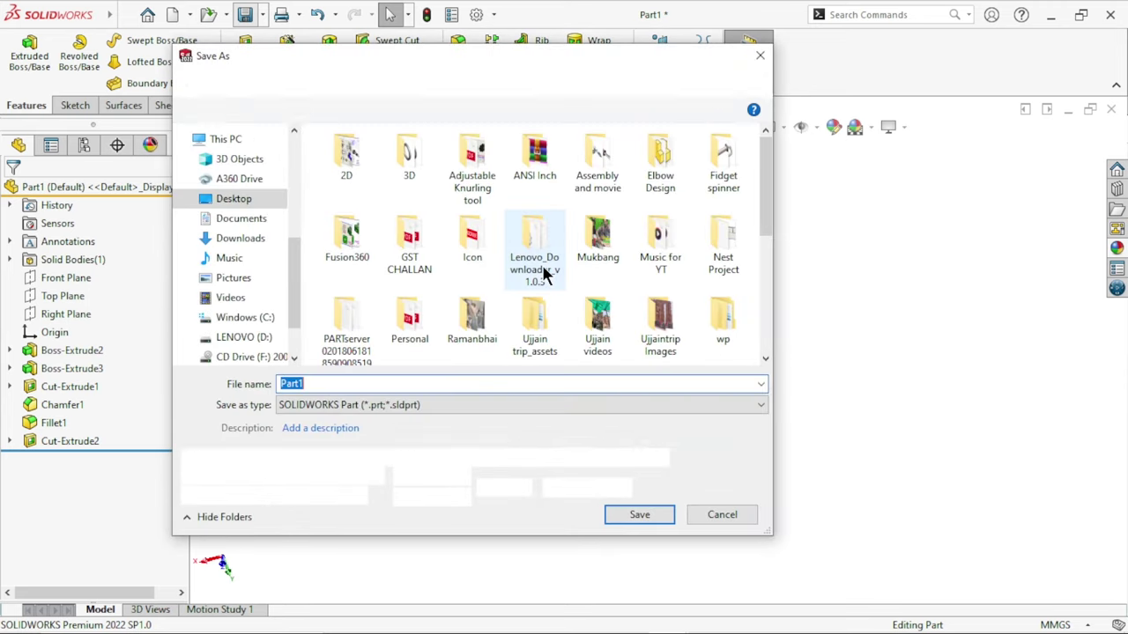
left_click(481, 177)
double_click(480, 176)
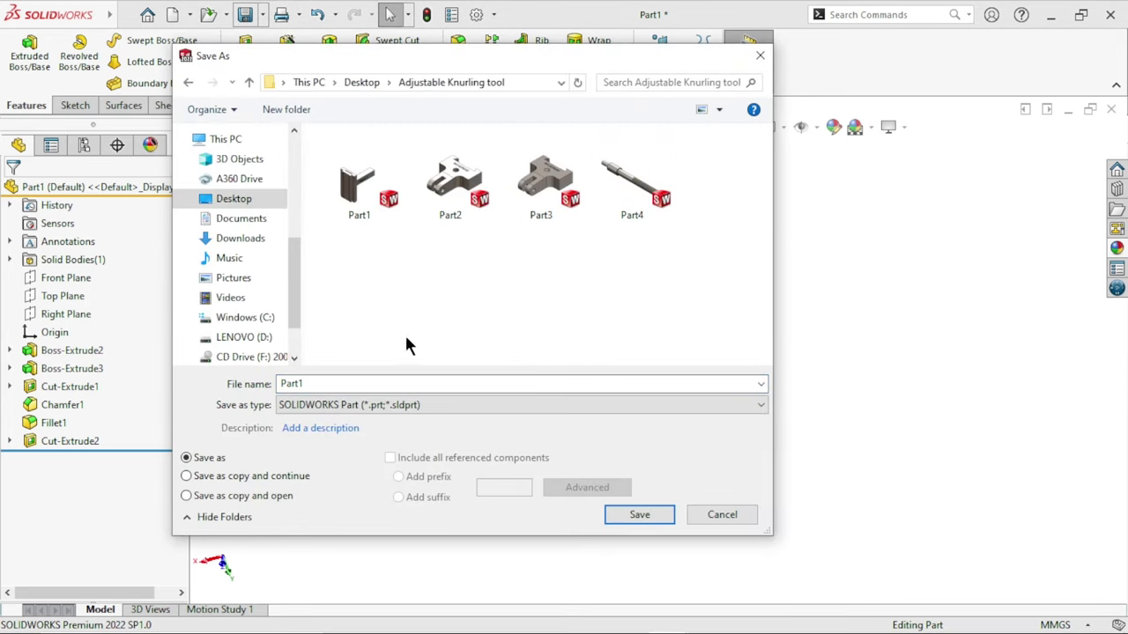
left_click(321, 384)
key("BackSpace")
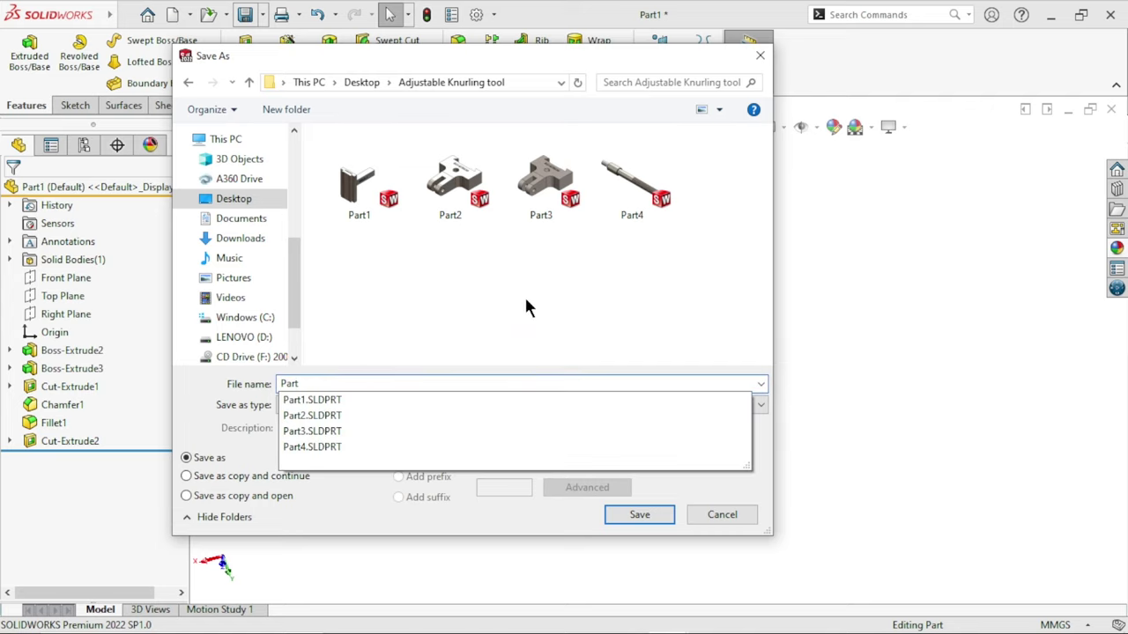
type("5")
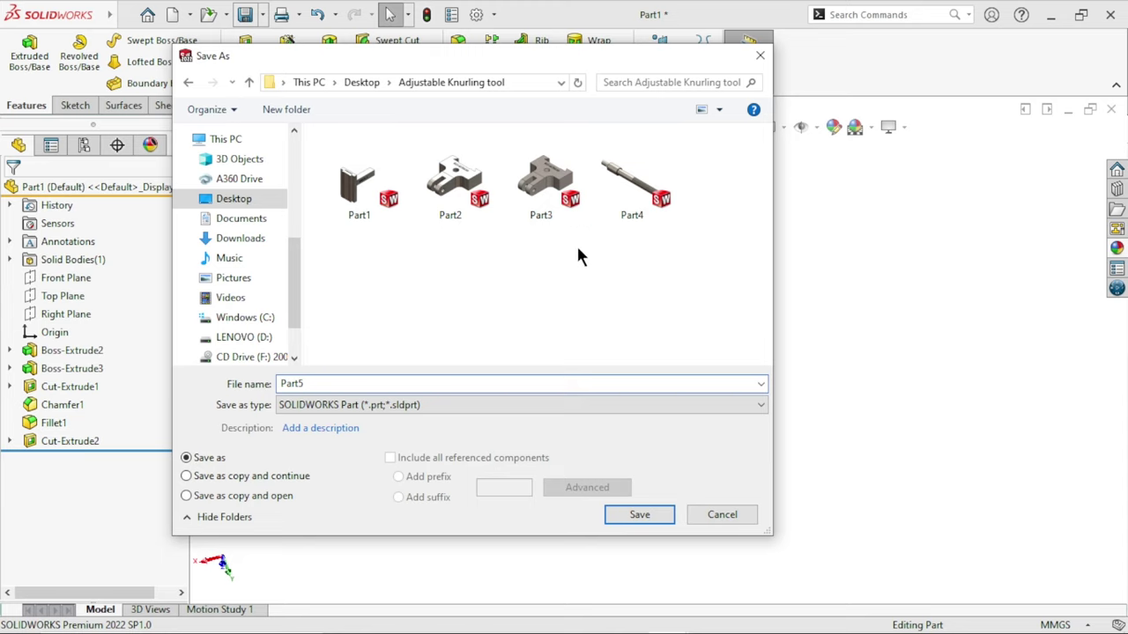
left_click(629, 515)
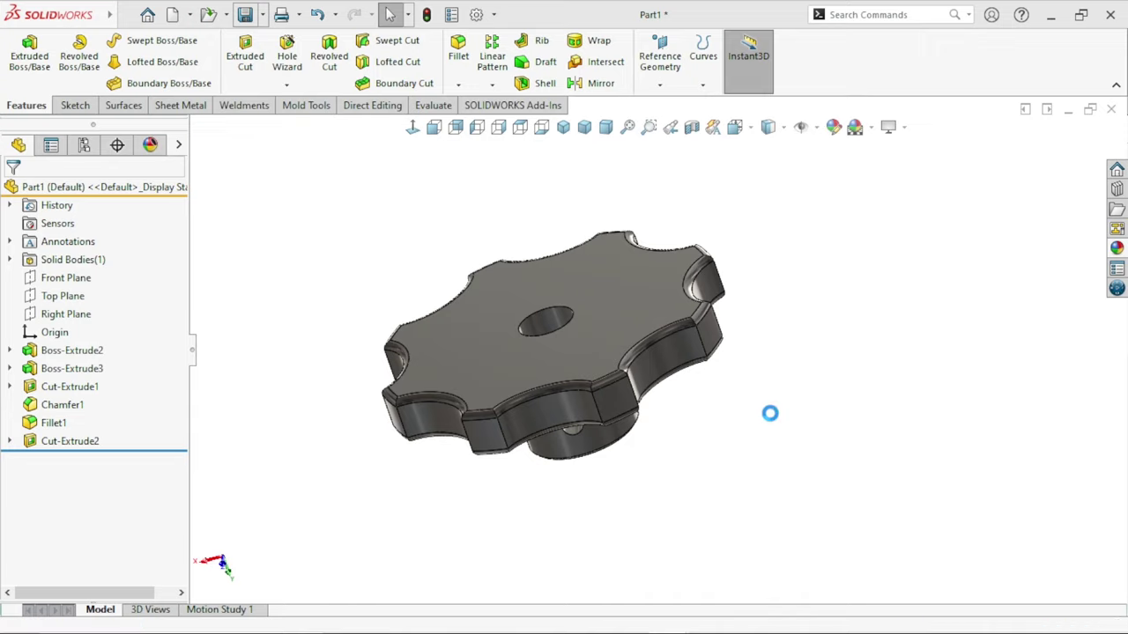
Step: Orbit the saved Part5 knob to inspect the hub from different angles
mouse_move(736, 417)
middle_mouse_down()
mouse_move(493, 263)
mouse_move(553, 387)
mouse_move(660, 408)
mouse_move(502, 280)
middle_mouse_up()
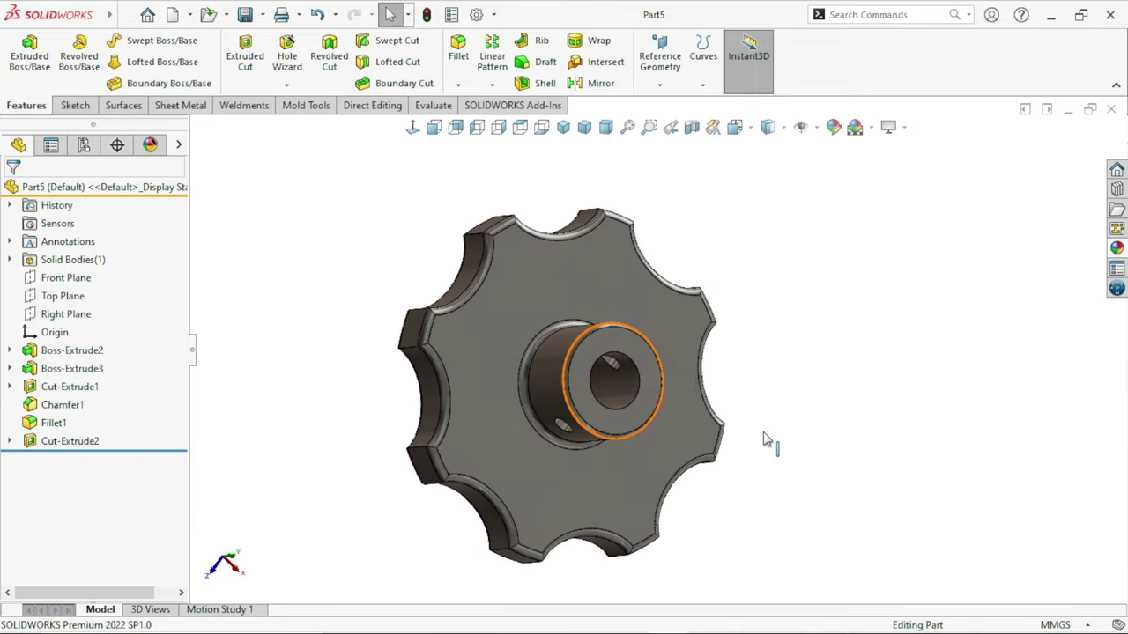
mouse_move(775, 417)
middle_mouse_down()
mouse_move(868, 453)
mouse_move(750, 453)
mouse_move(725, 382)
mouse_move(800, 446)
mouse_move(696, 362)
mouse_move(644, 415)
middle_mouse_up()
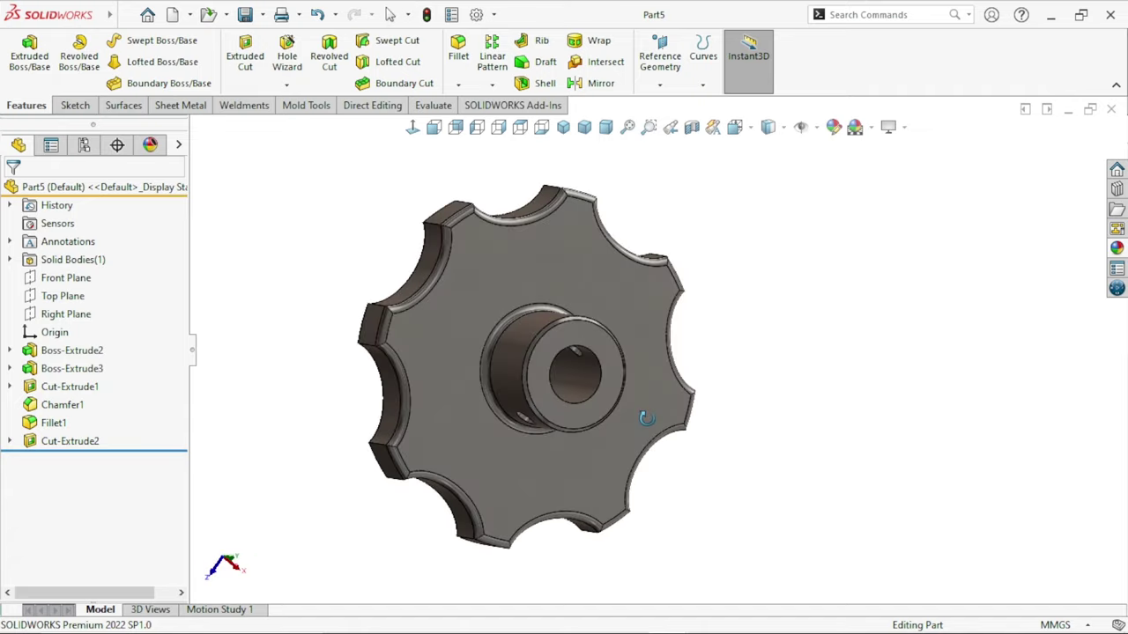